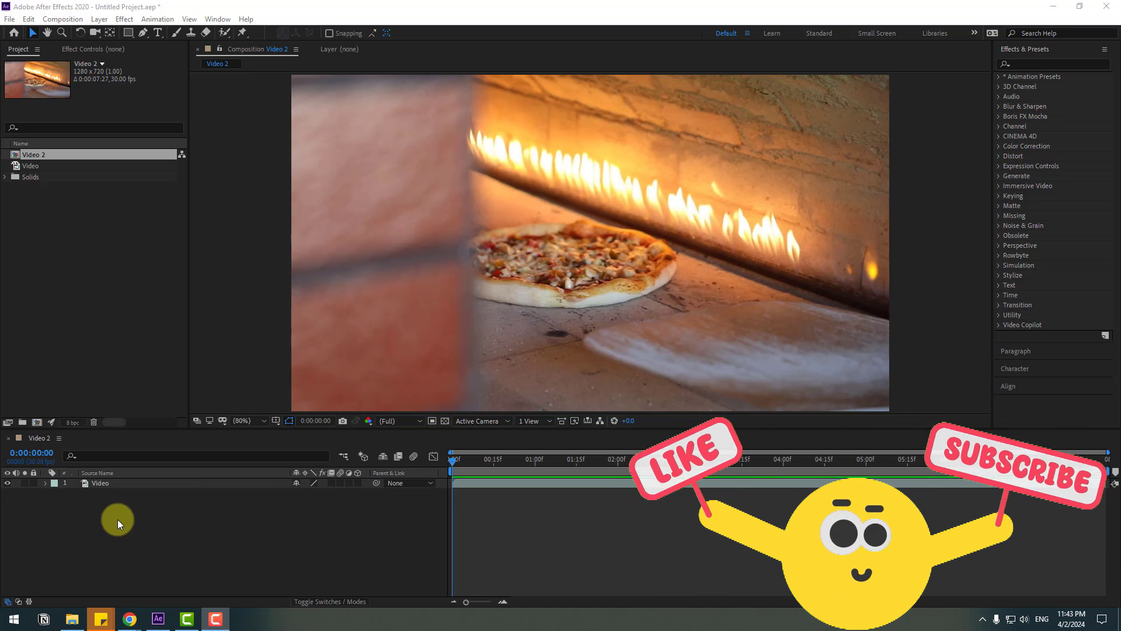
Create a new solid layer named Letterbox above the pizza Video layer
left_click(109, 485)
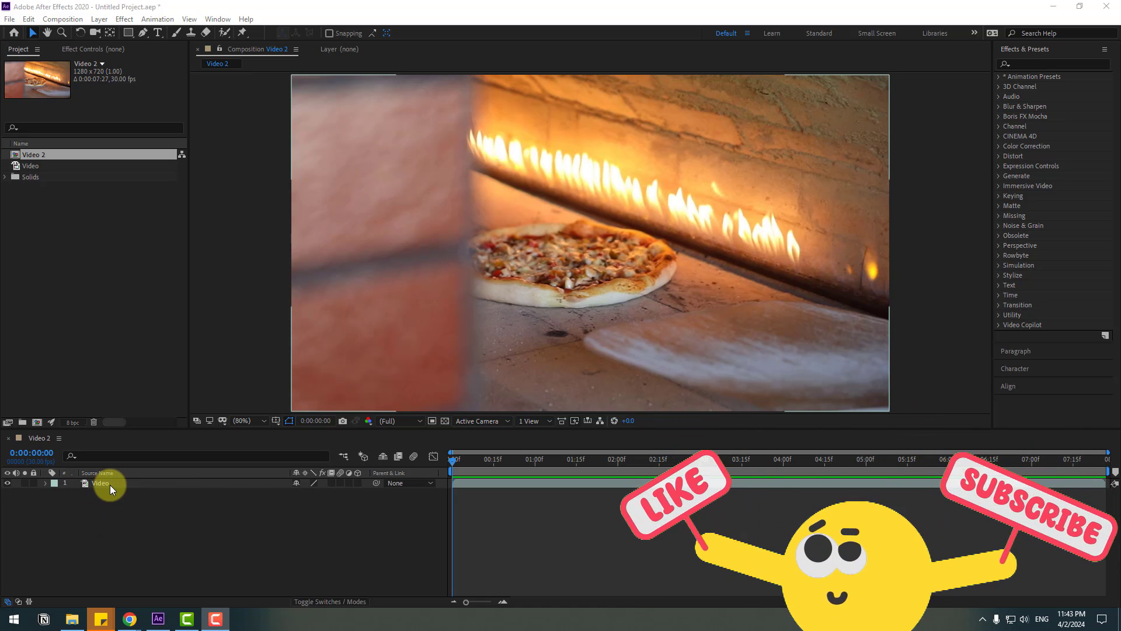
left_click(104, 522)
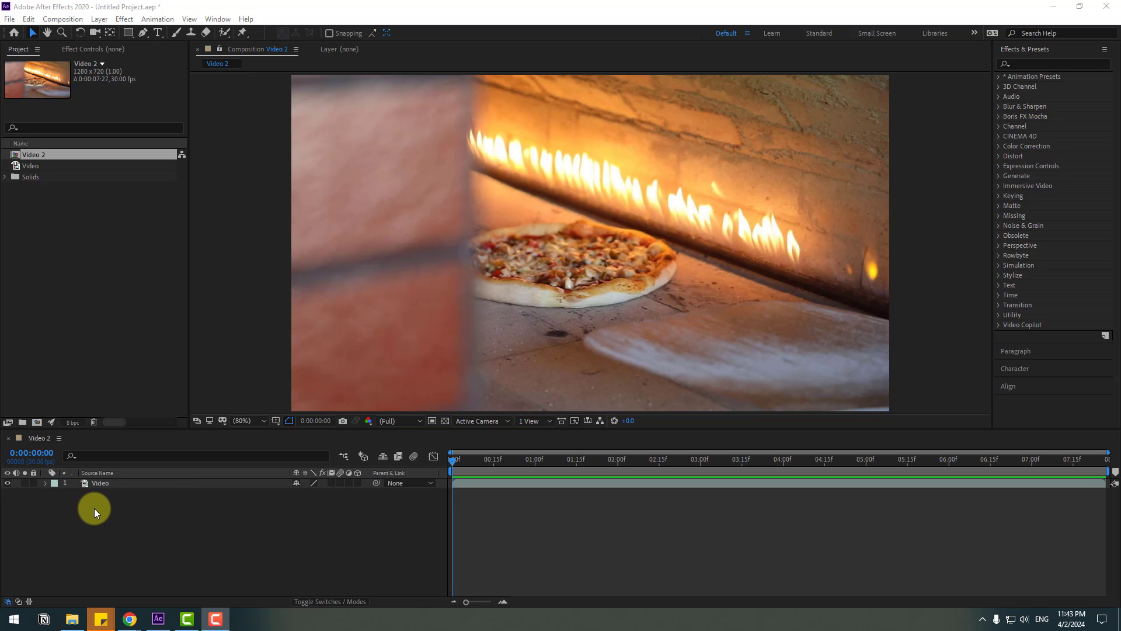
right_click(97, 510)
mouse_move(183, 387)
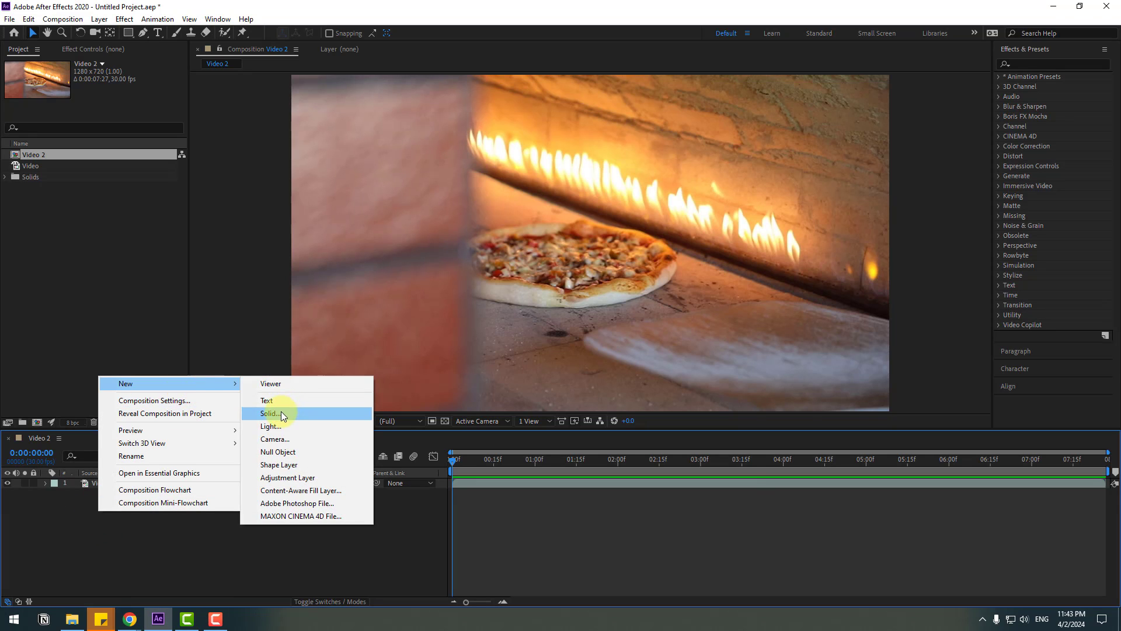
left_click(281, 413)
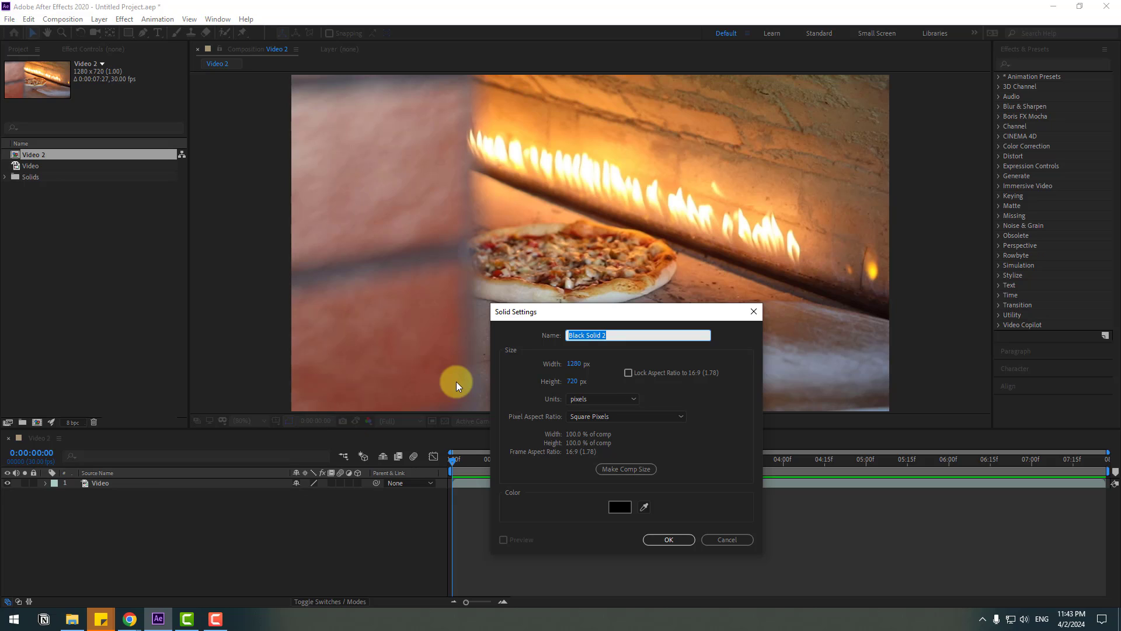
type("Letterbox")
Confirm the Letterbox solid, show title/action-safe guides, and draw a thin rectangle mask across mid-frame
left_click(652, 539)
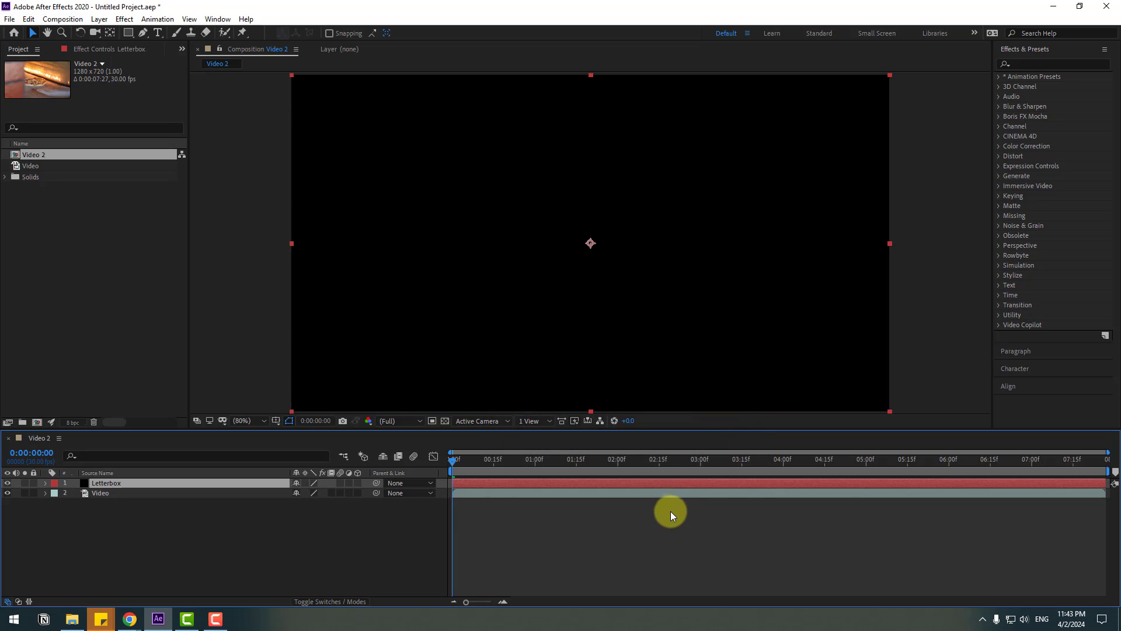
left_click(274, 421)
left_click(323, 435)
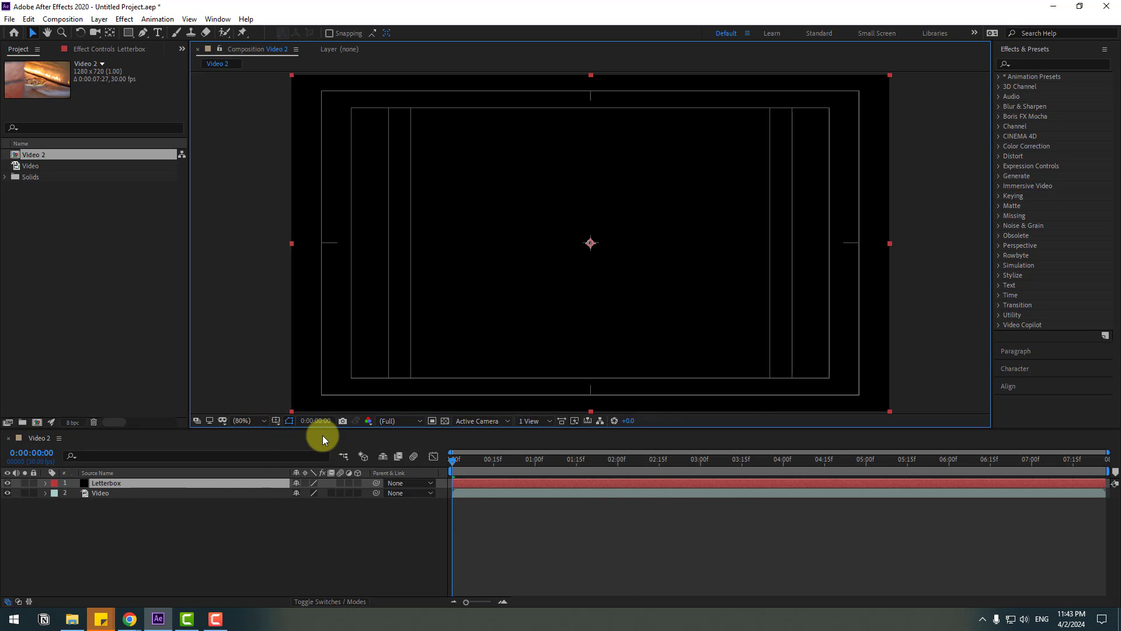
left_click(129, 34)
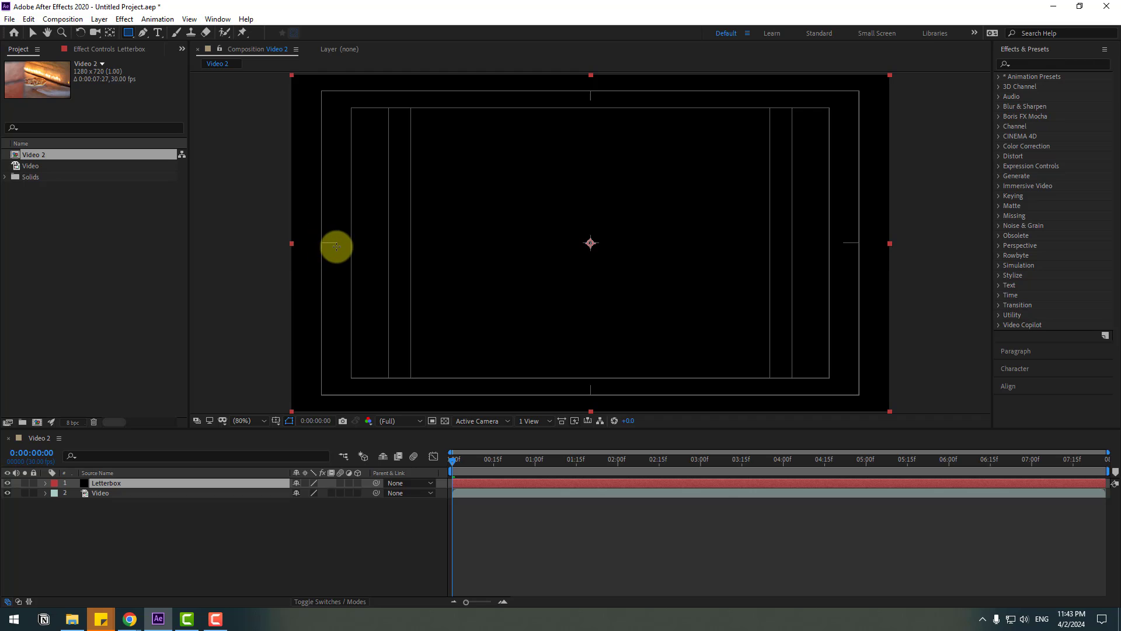
mouse_move(306, 241)
left_mouse_down()
mouse_move(283, 243)
mouse_move(916, 241)
left_mouse_up()
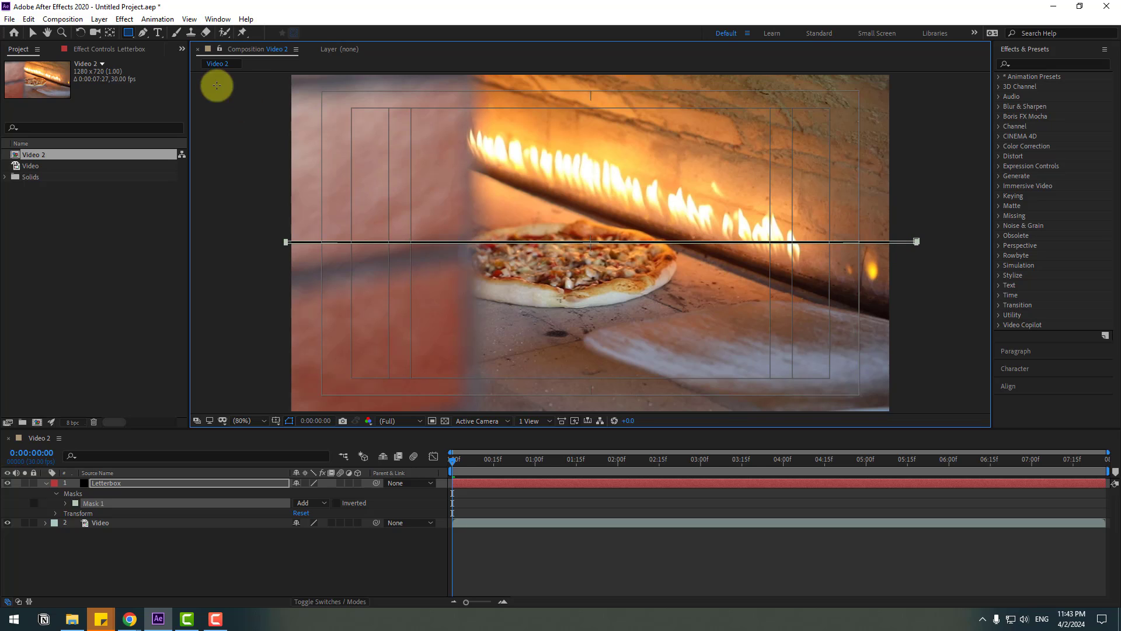
Nudge the Letterbox layer down one arrow-key step to centre the strip, then fit the view
left_click(36, 33)
left_click_drag(269, 260, 558, 268)
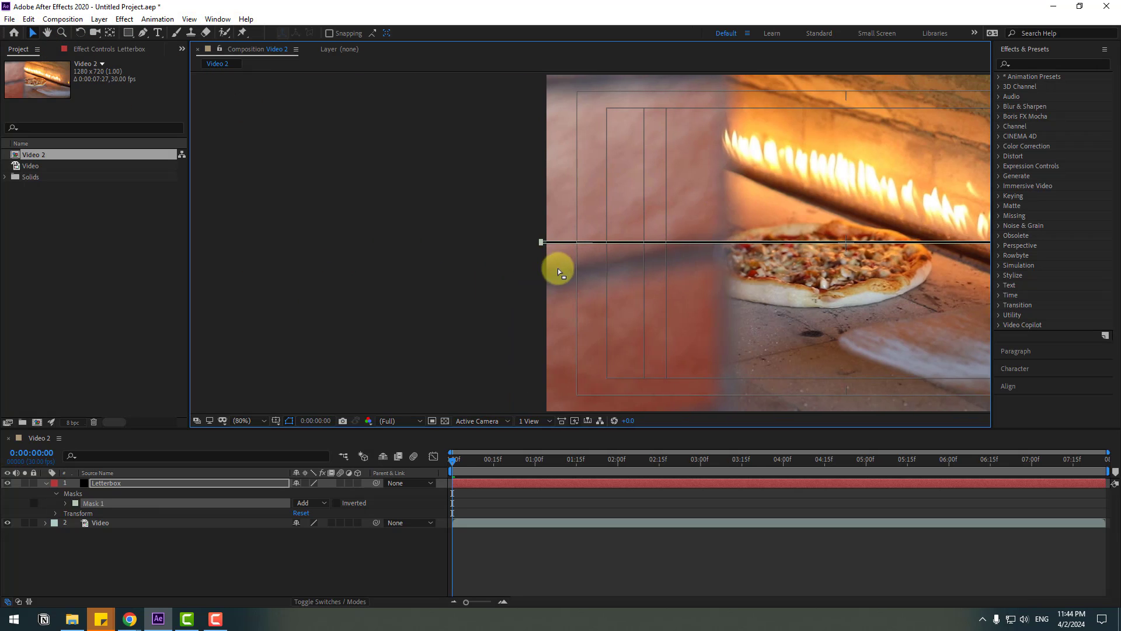
scroll(556, 273, "up", 7)
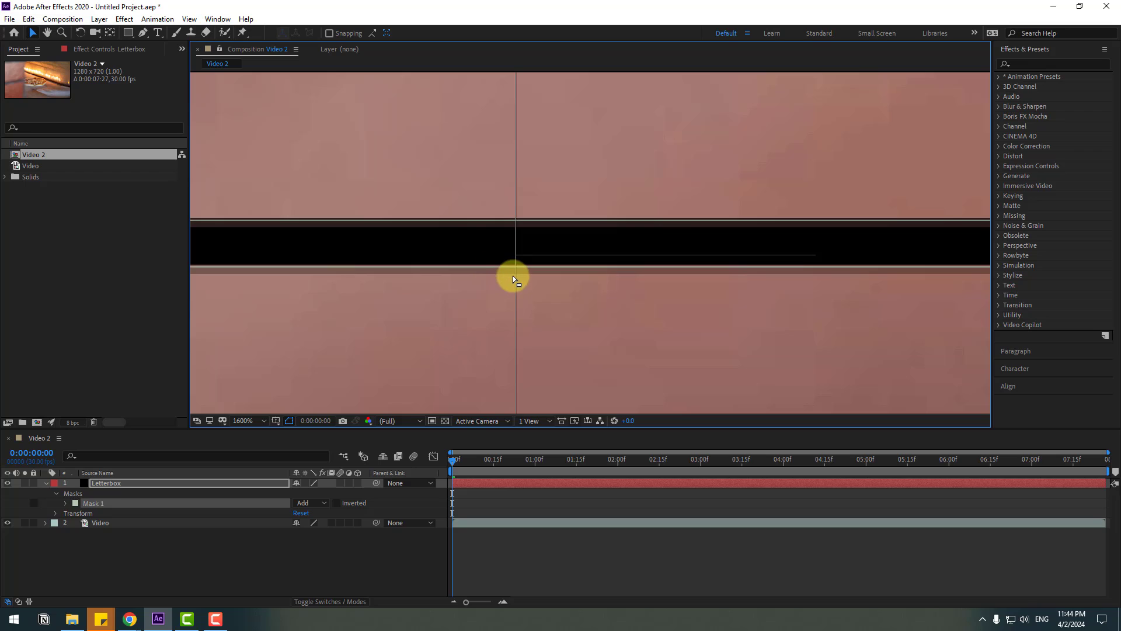
left_click(107, 485)
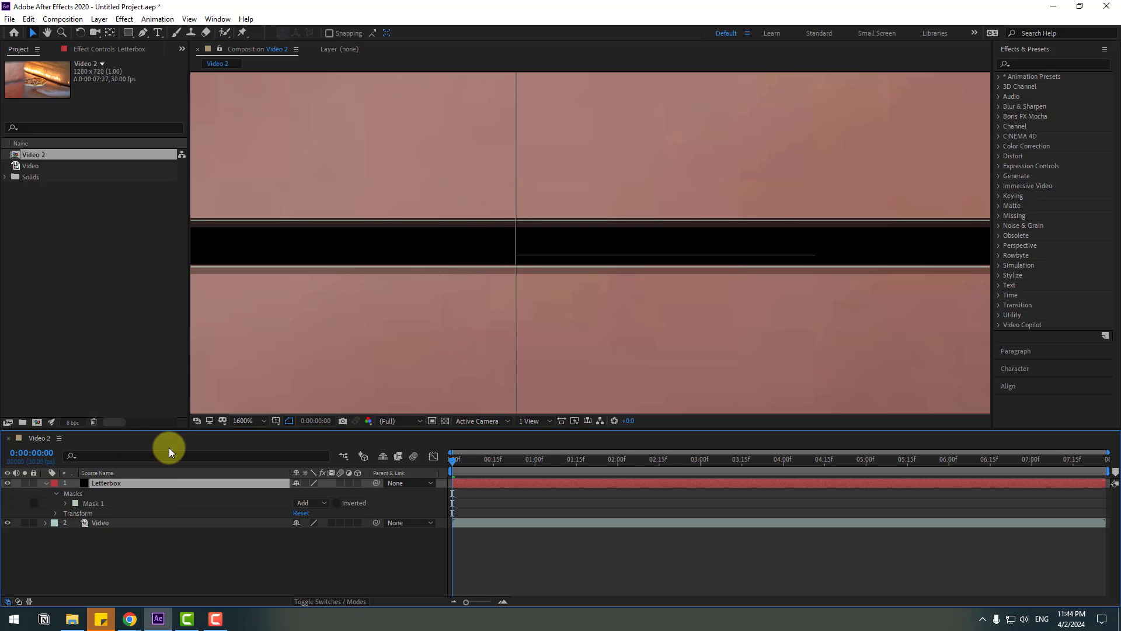
key("Down")
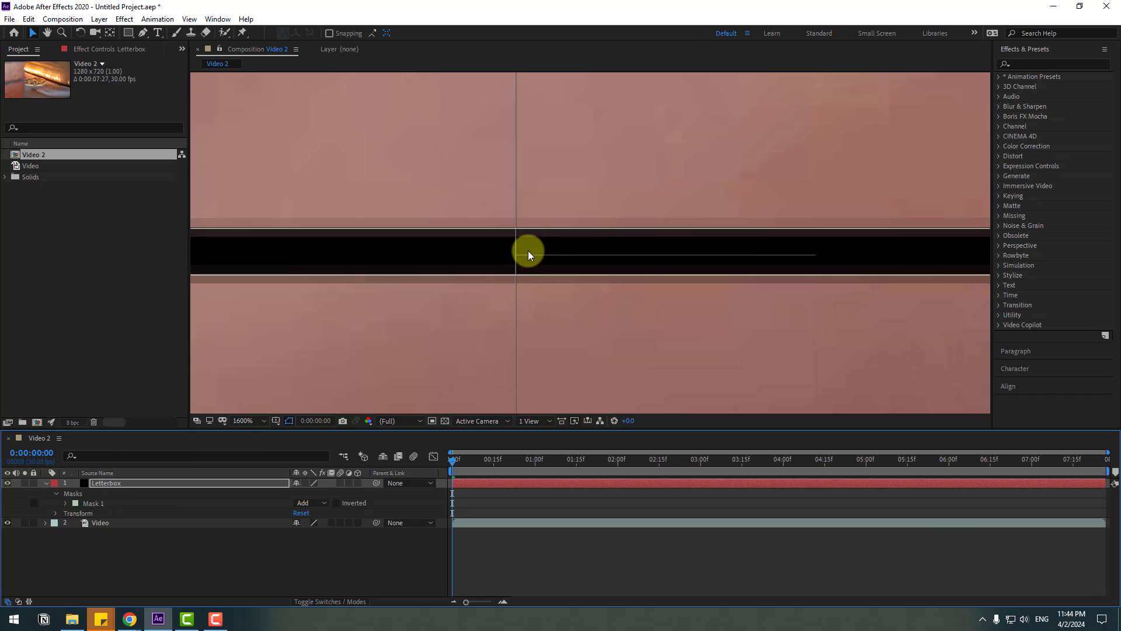
scroll(565, 274, "down", 3)
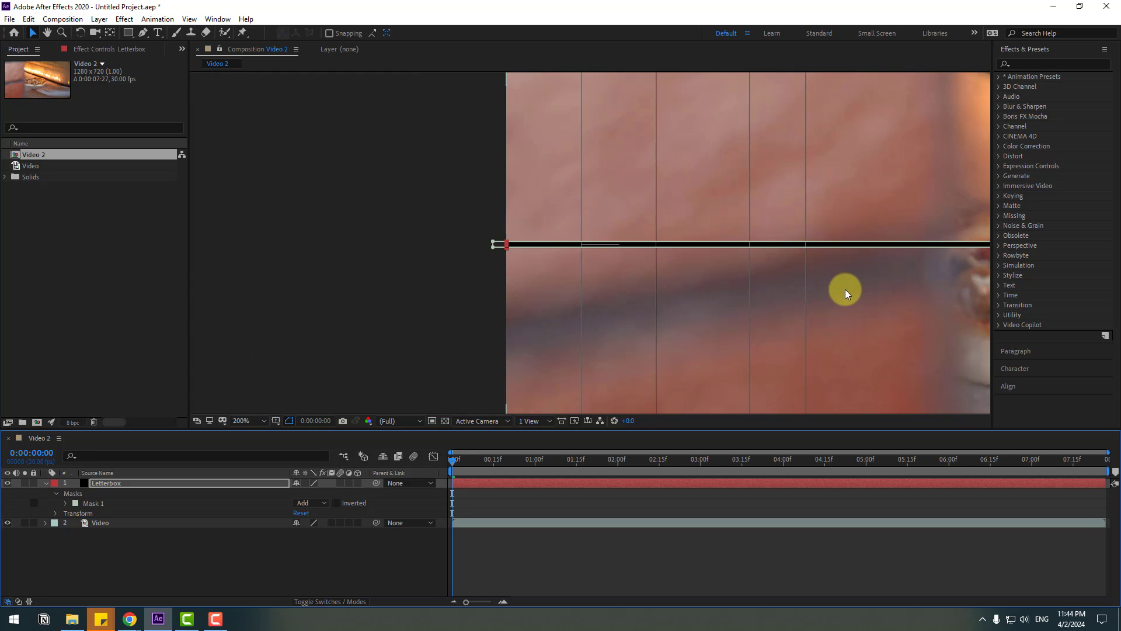
scroll(514, 329, "down", 2)
left_click(250, 421)
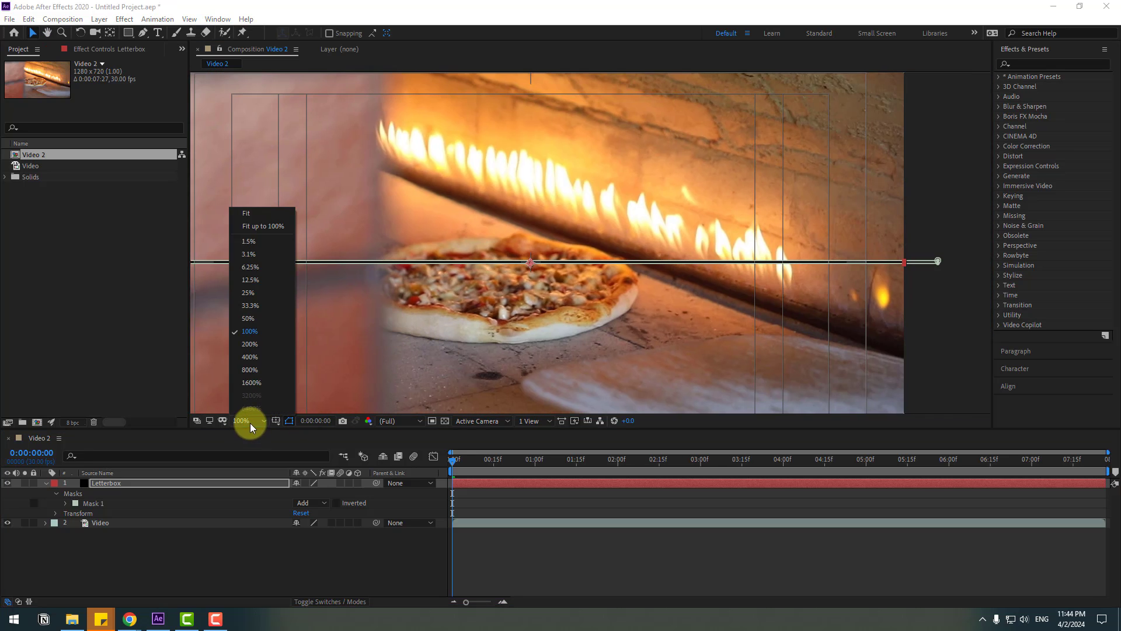
left_click(255, 225)
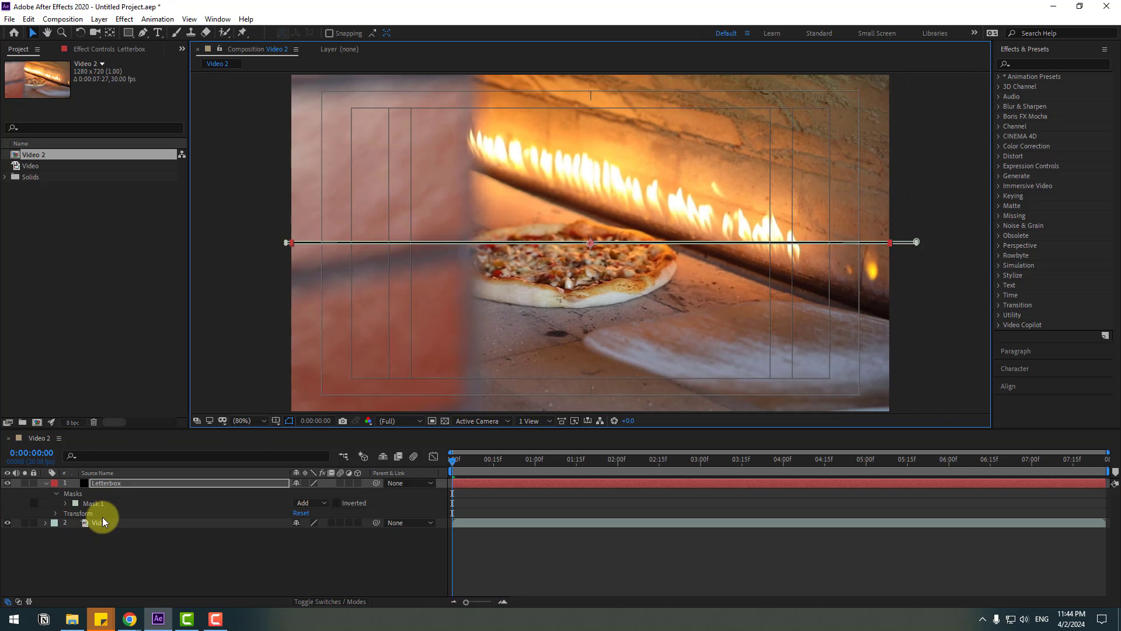
Invert Letterbox's Mask 1 and set Mask Expansion to -25 pixels with a keyframe at 0:00:00:00
left_click(66, 503)
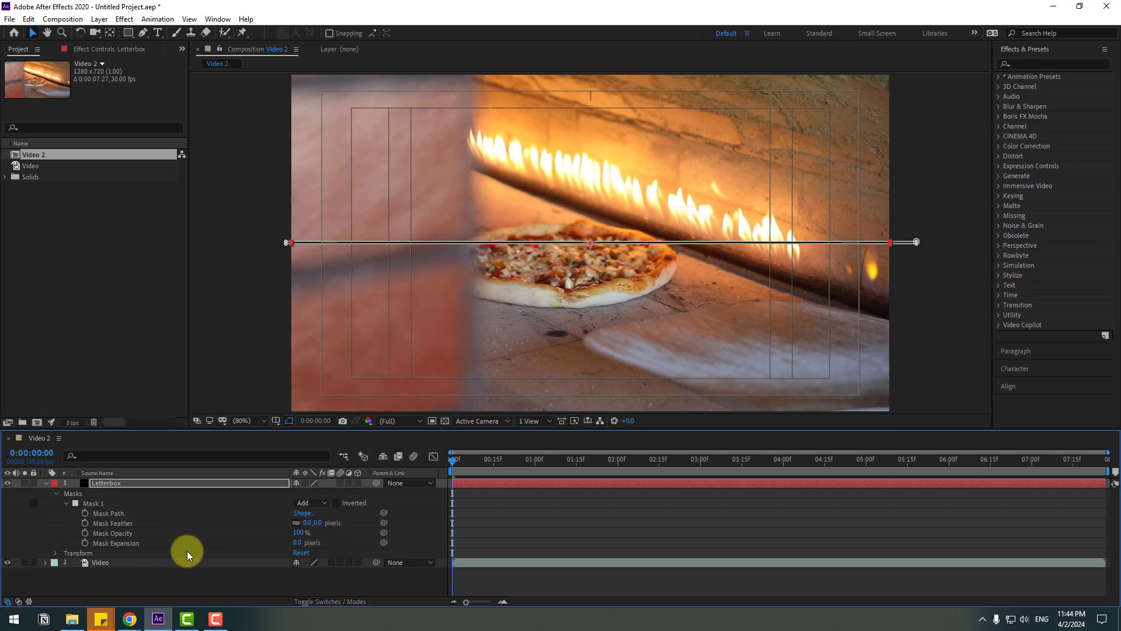
left_click(227, 543)
left_click_drag(297, 548, 468, 503)
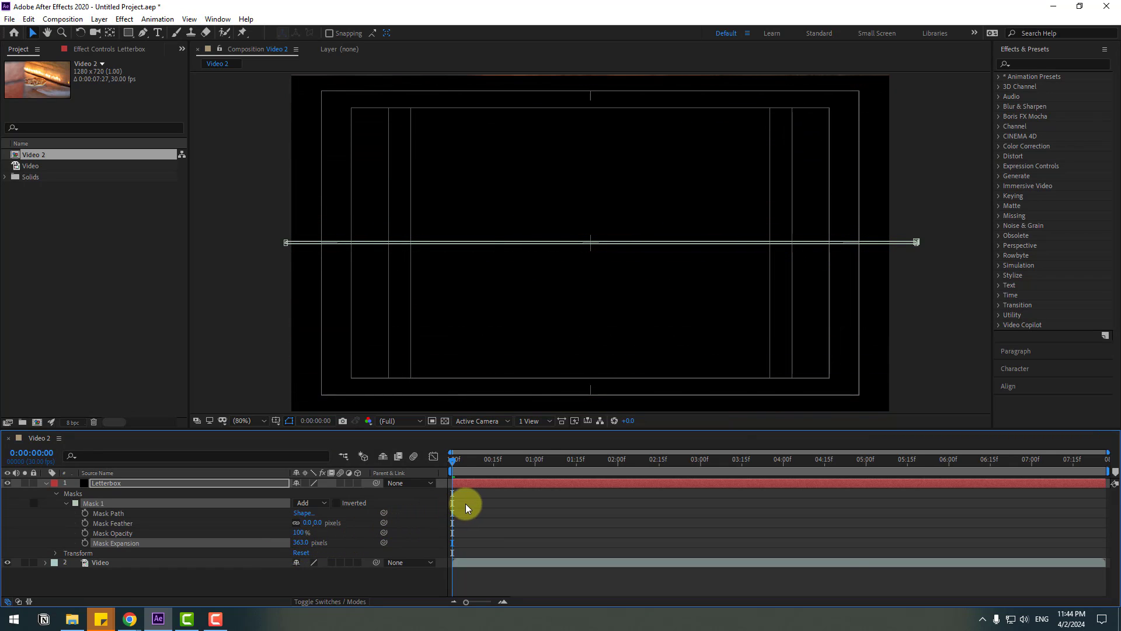
left_click(337, 504)
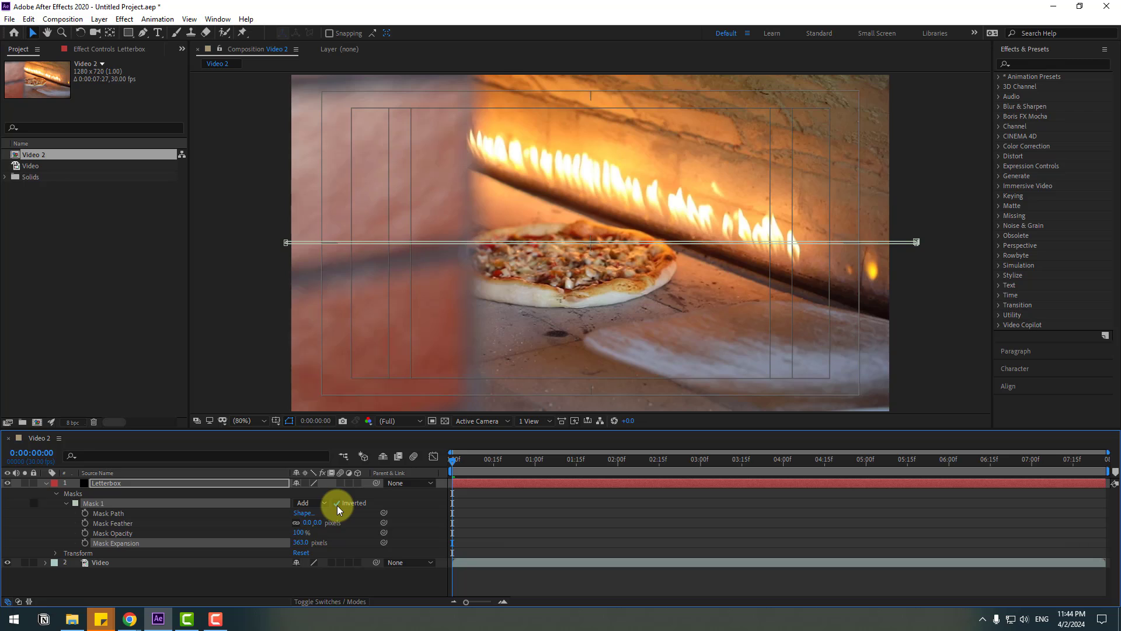
left_click_drag(299, 543, 319, 482)
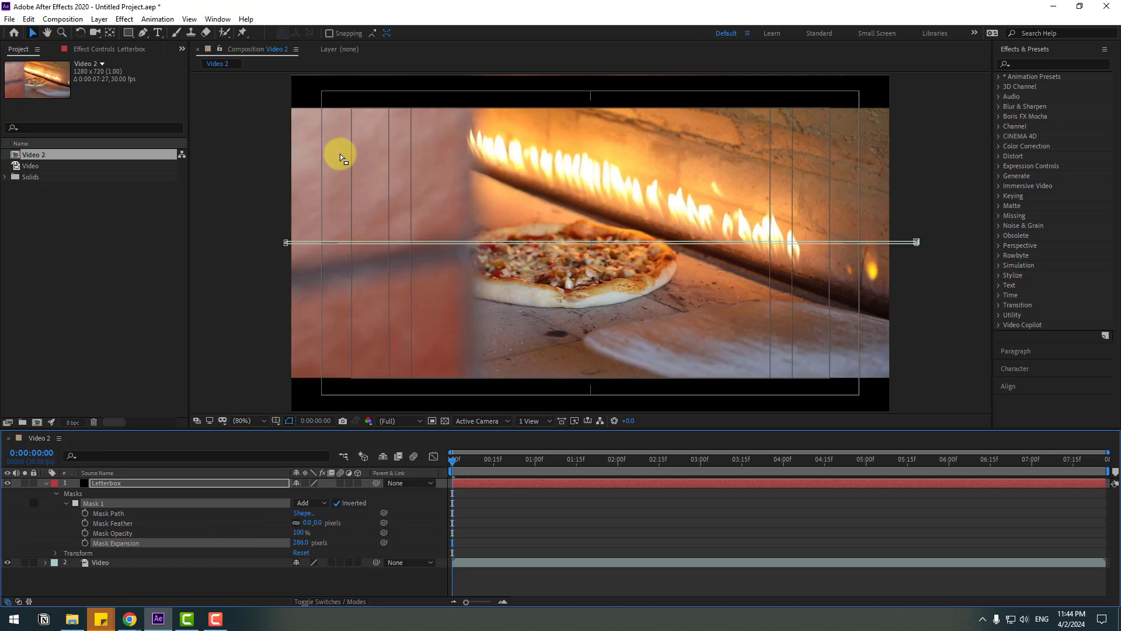
left_click_drag(301, 541, 137, 556)
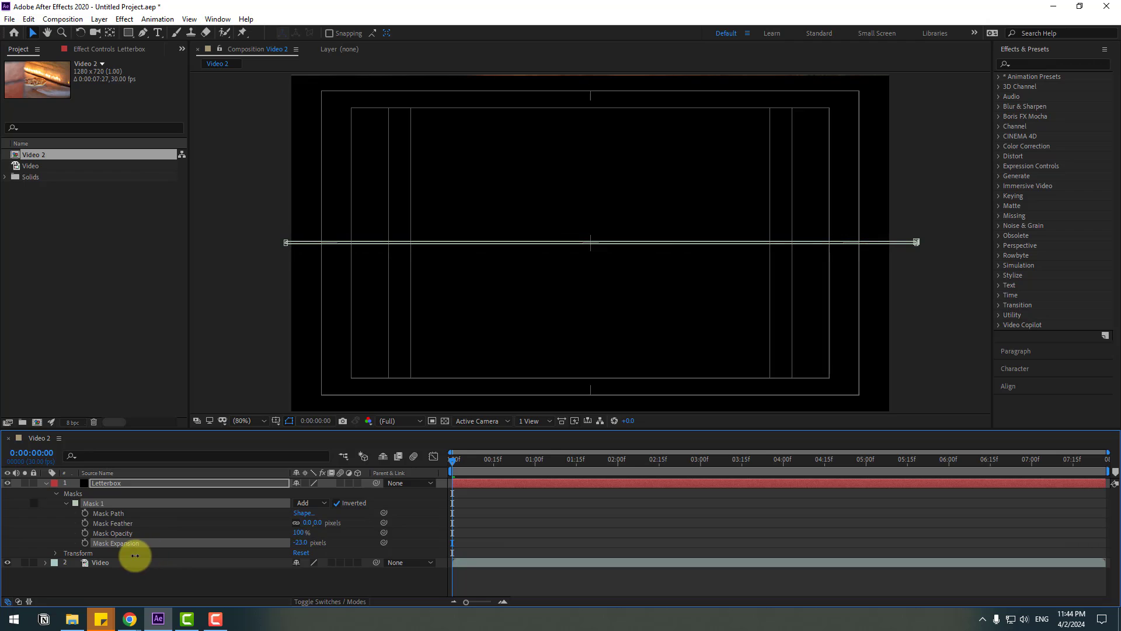
left_click(296, 542)
key("Return")
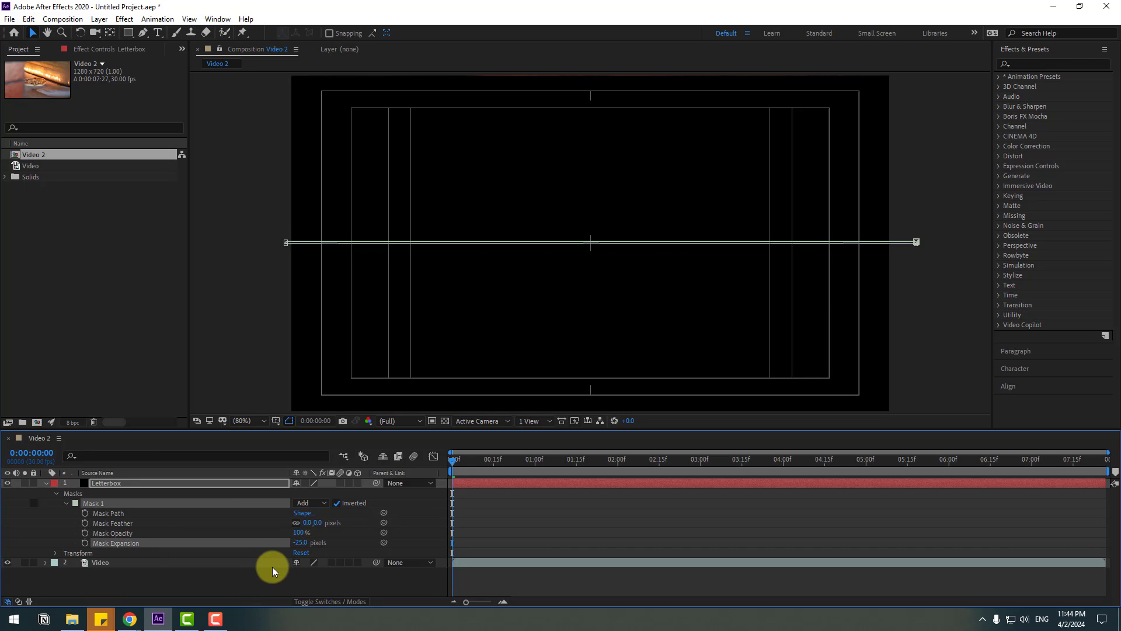
left_click(261, 577)
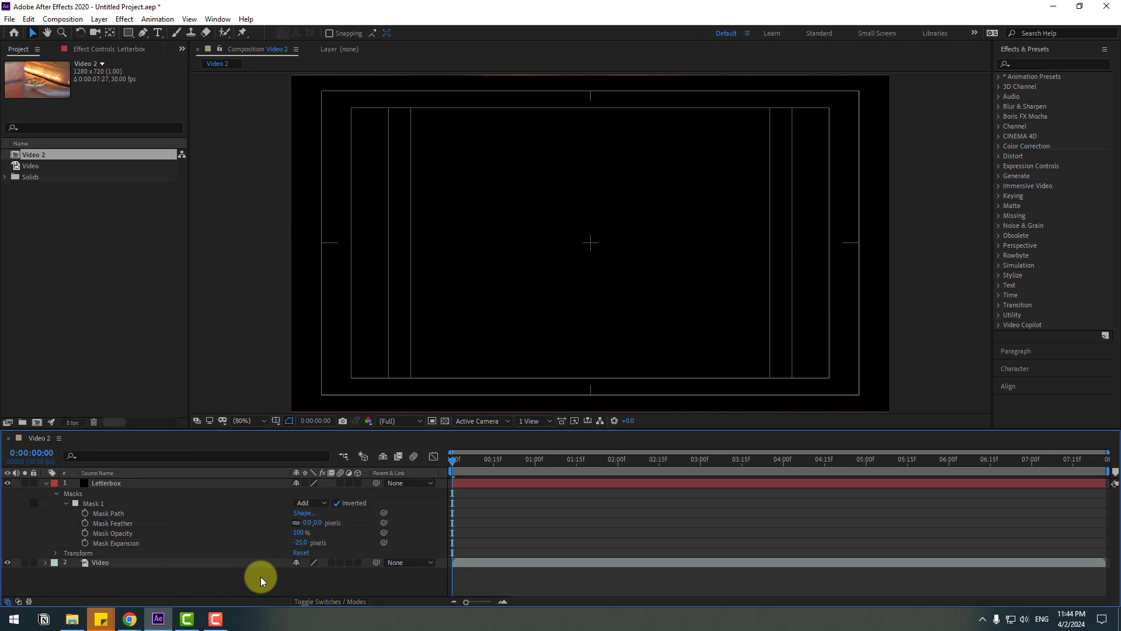
left_click(85, 543)
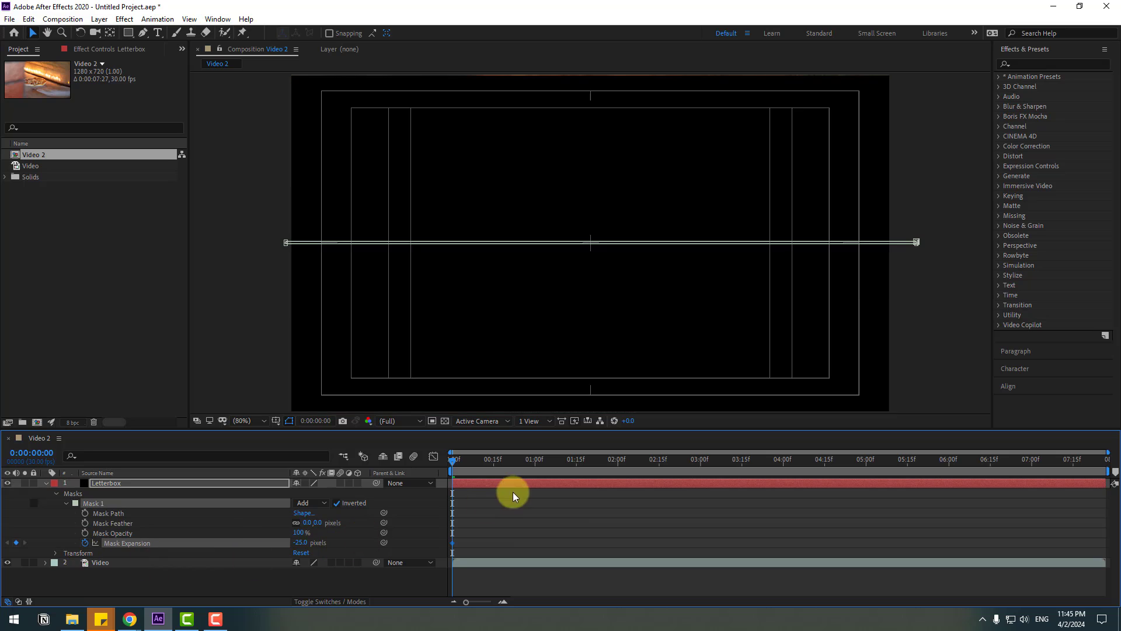
Add a second Mask Expansion keyframe near 0:00:02:01 that opens the letterbox bars, and preview it
left_click(619, 461)
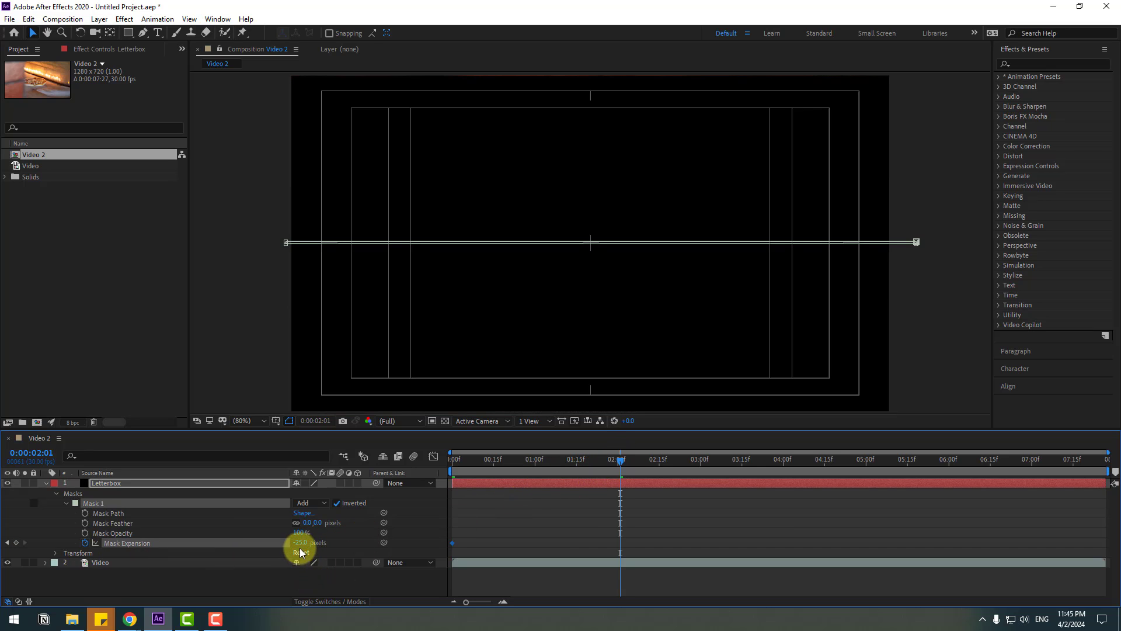
left_click_drag(300, 546, 464, 527)
left_click_drag(578, 464, 428, 464)
key("space")
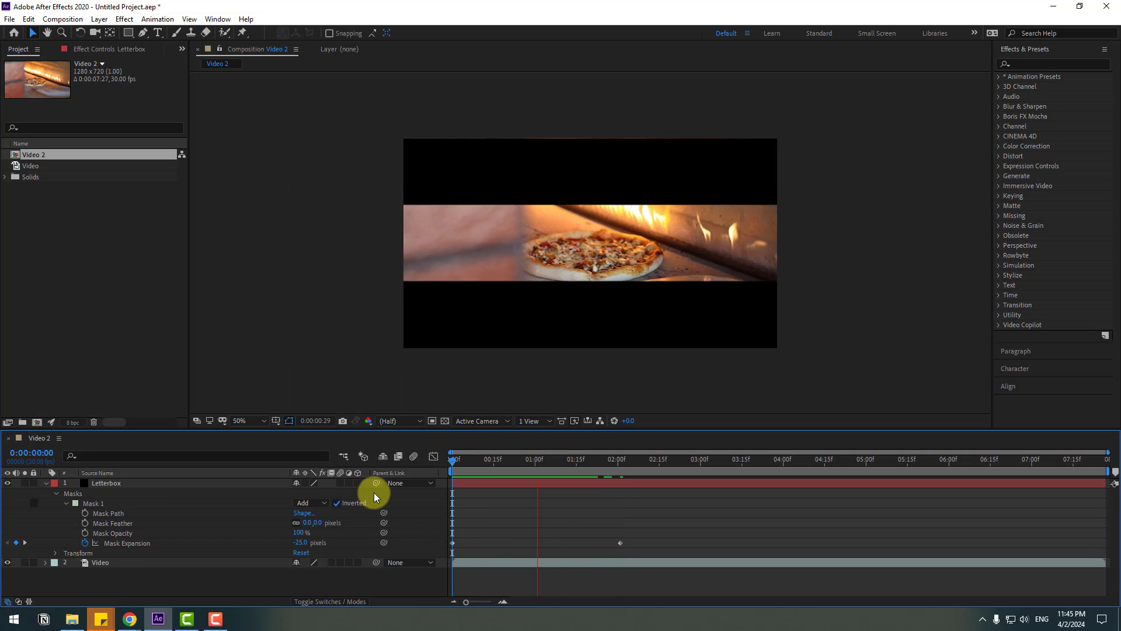
key("space")
left_click_drag(580, 461, 560, 461)
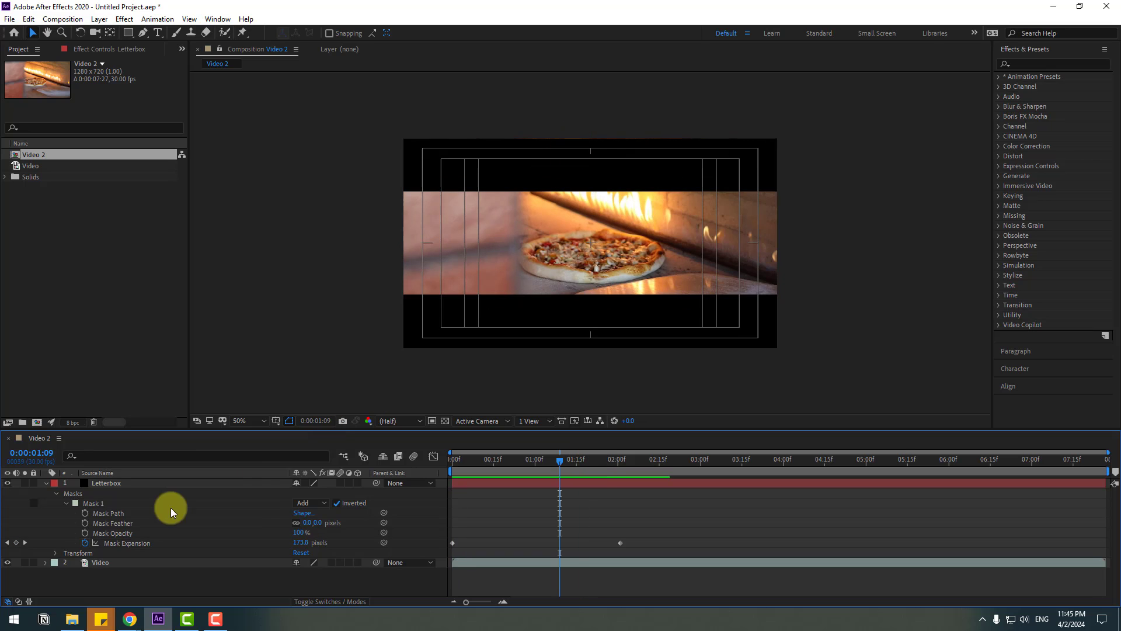
Select the Letterbox layer and bring up its Scale value for editing
left_click(96, 484)
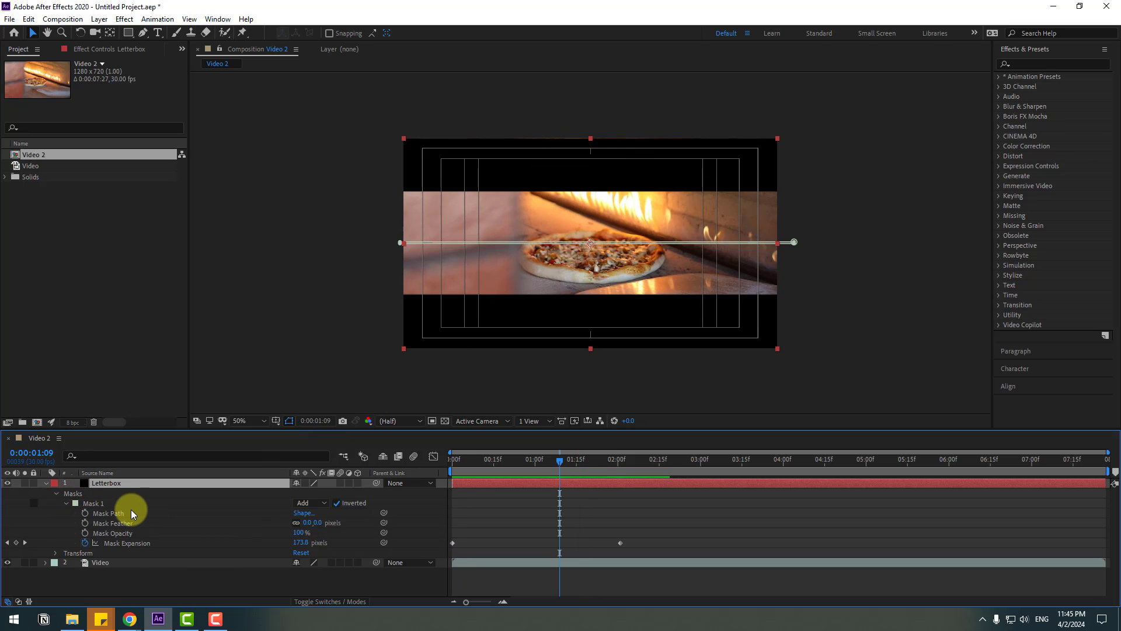
key("s")
left_click(312, 493)
Set the Letterbox layer's scale to 102% and preview
type("102")
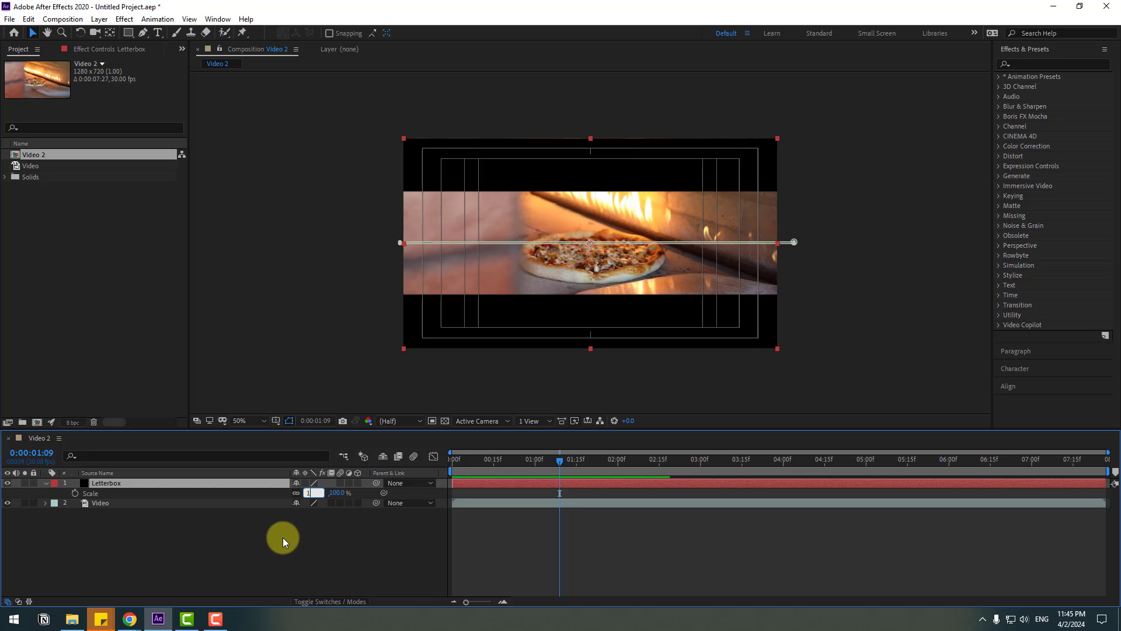
left_click(281, 542)
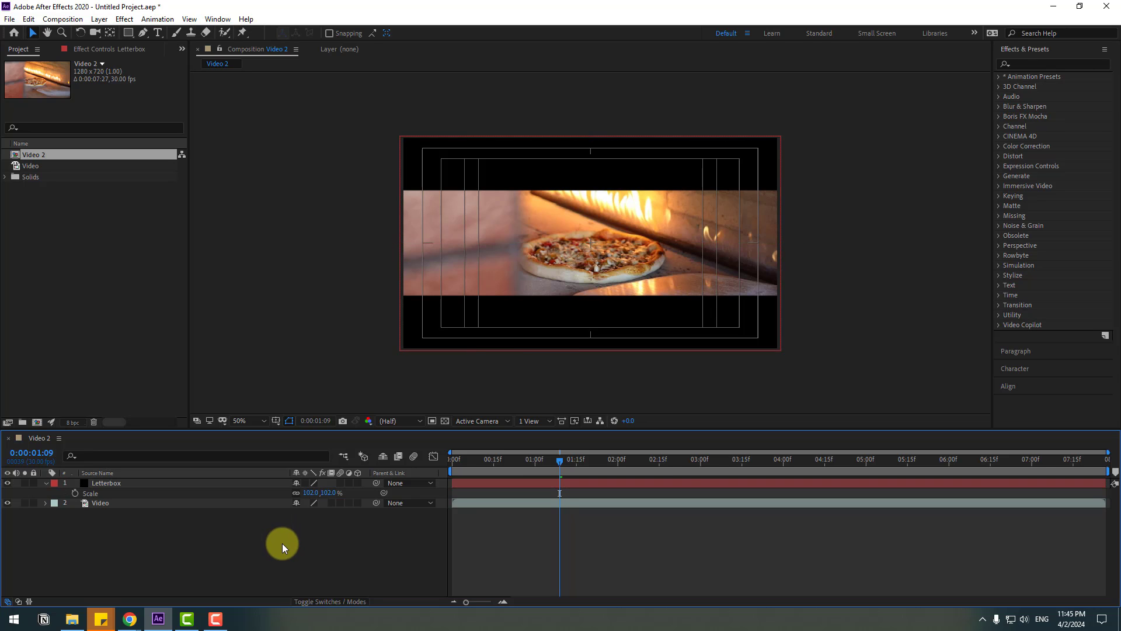
key("space")
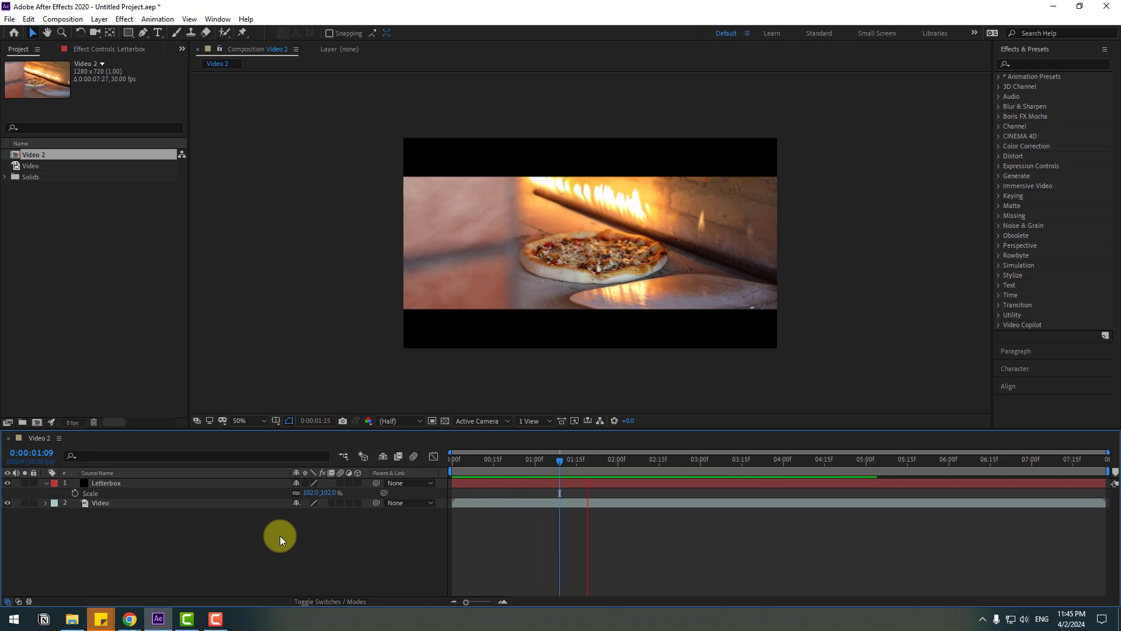
Change the 0:00:02:01 Mask Expansion keyframe to 236 pixels for thicker bars, then preview
left_click(438, 495)
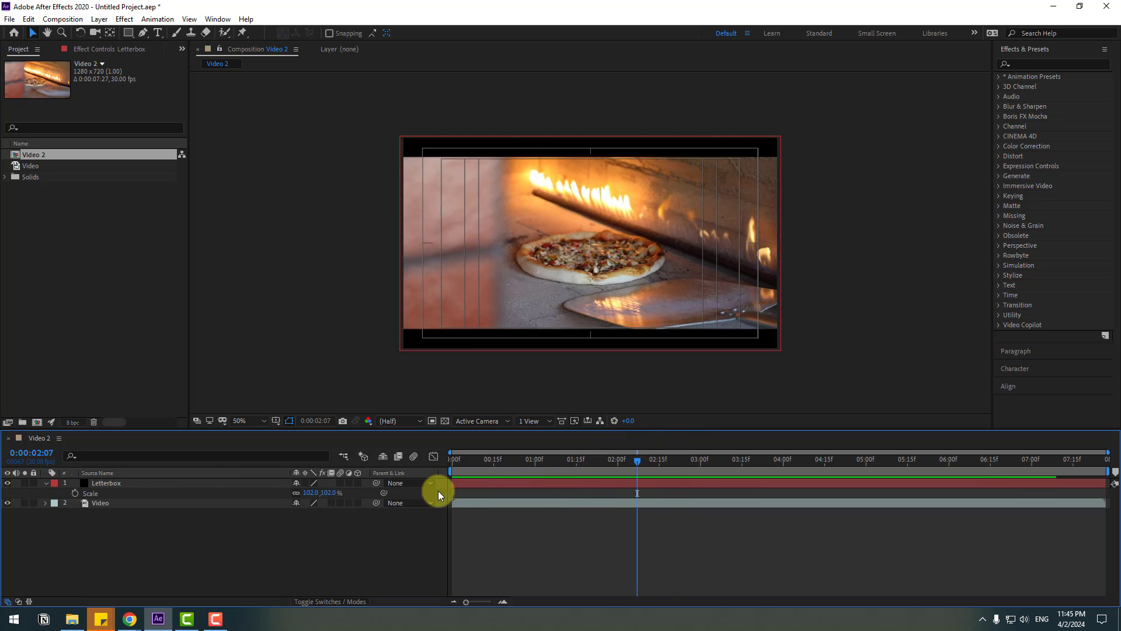
left_click(108, 484)
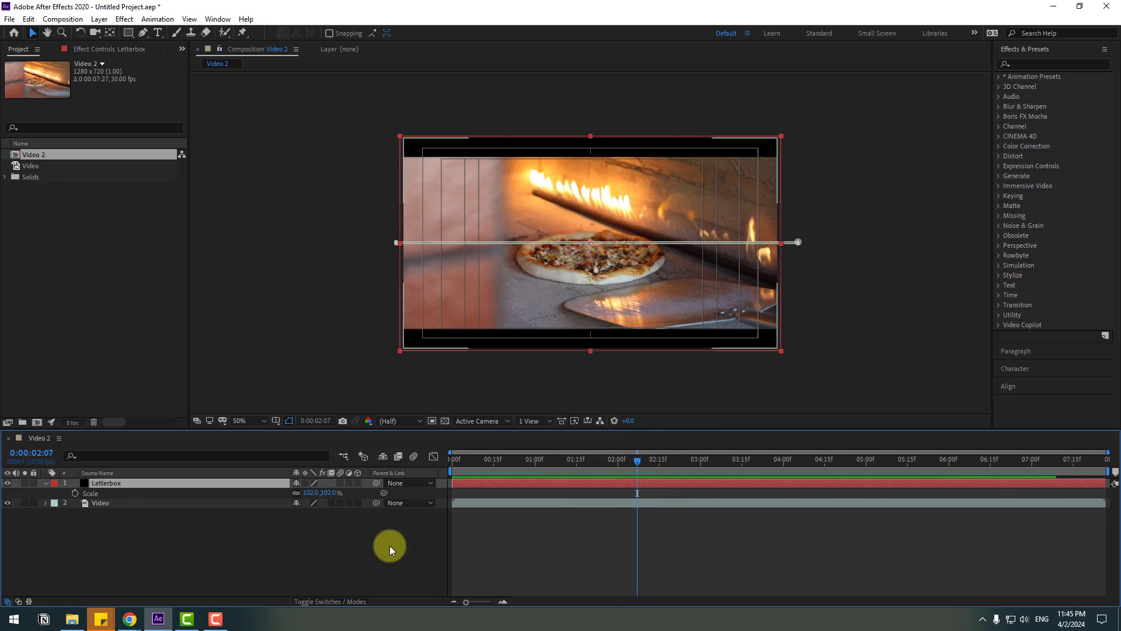
key("u")
left_click(621, 459)
left_click_drag(621, 459, 621, 459)
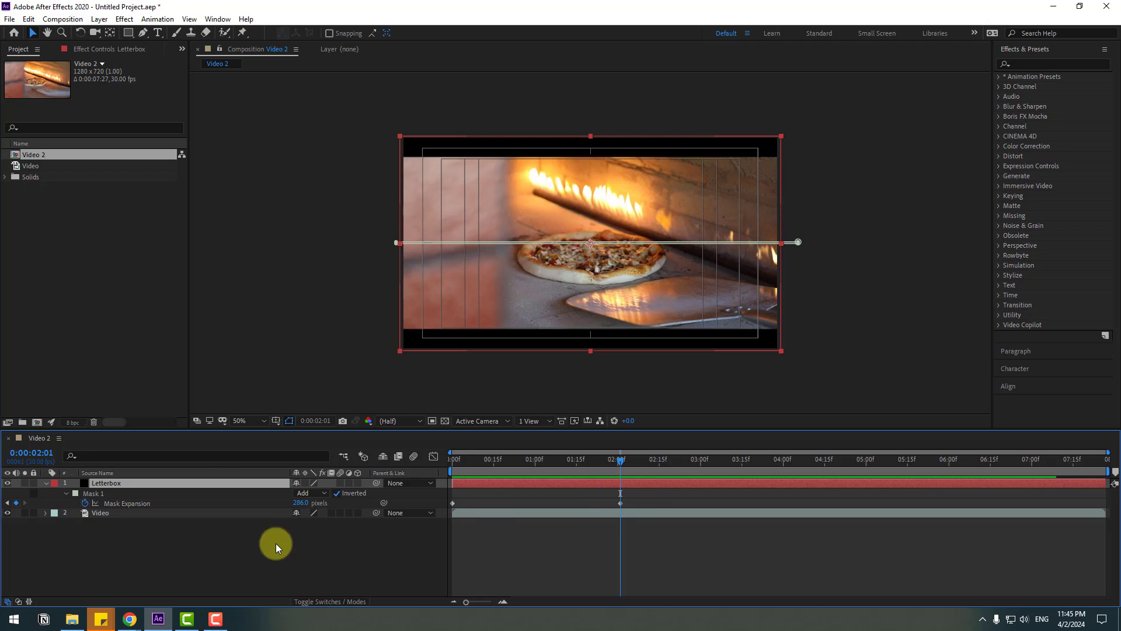
left_click_drag(302, 505, 274, 501)
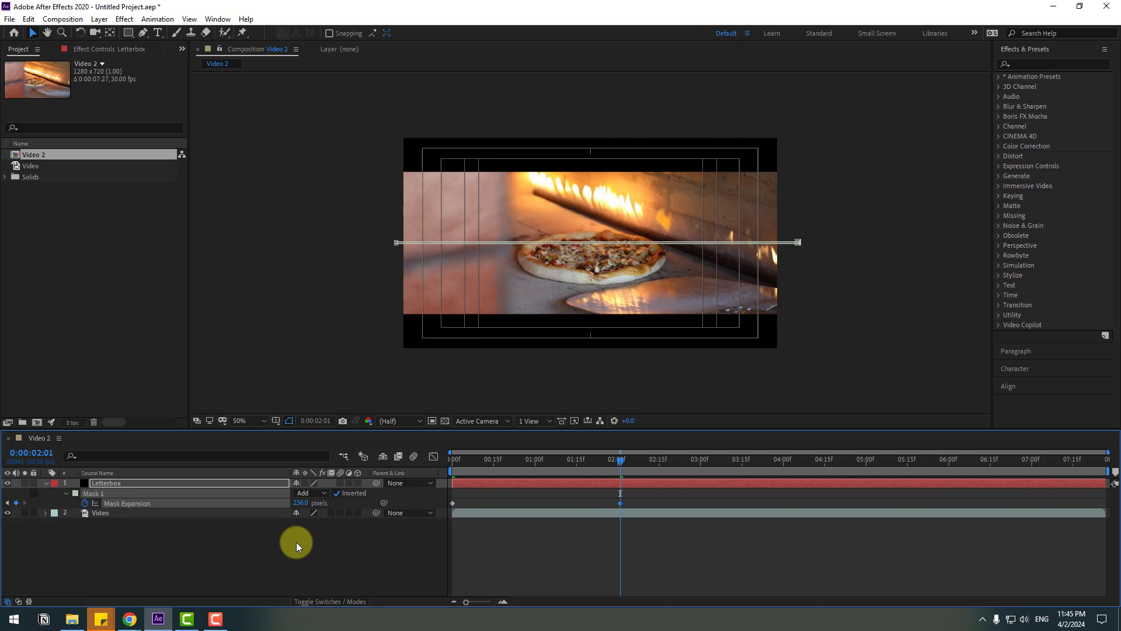
left_click(296, 542)
key("space")
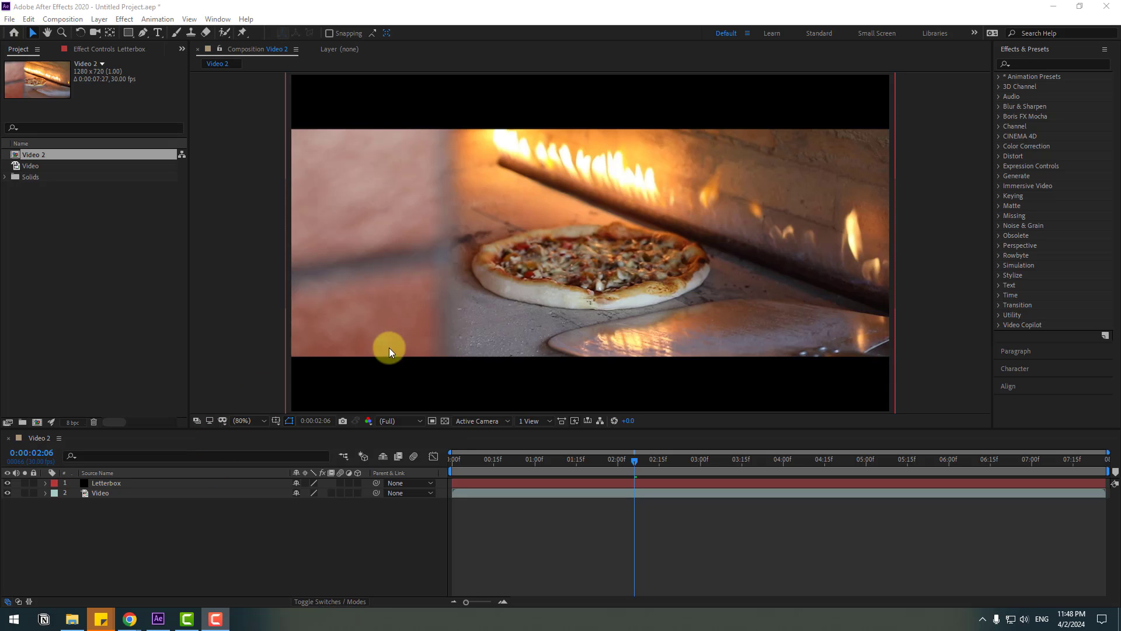
Create a new solid layer named blue at the top of the Video 2 layer stack
right_click(118, 544)
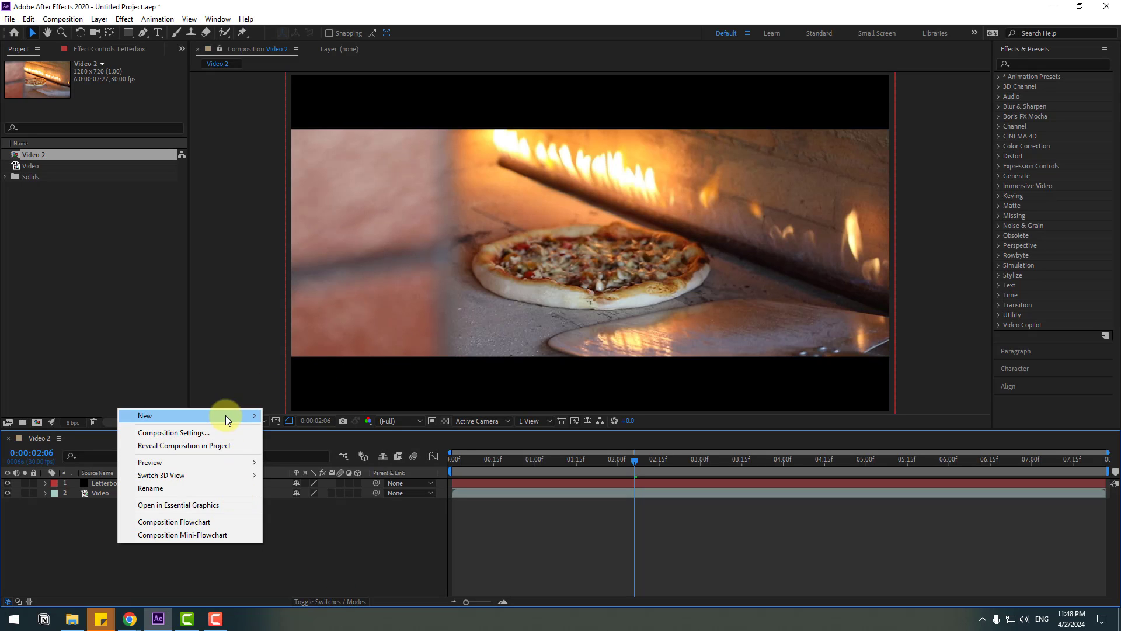
mouse_move(250, 415)
left_click(304, 447)
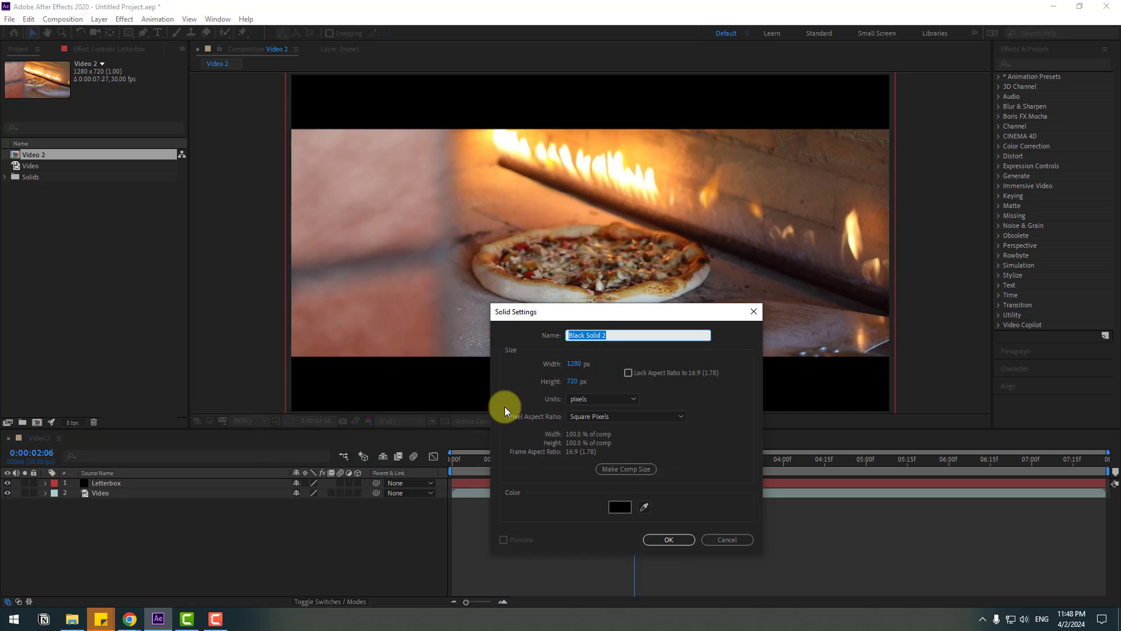
type("blue")
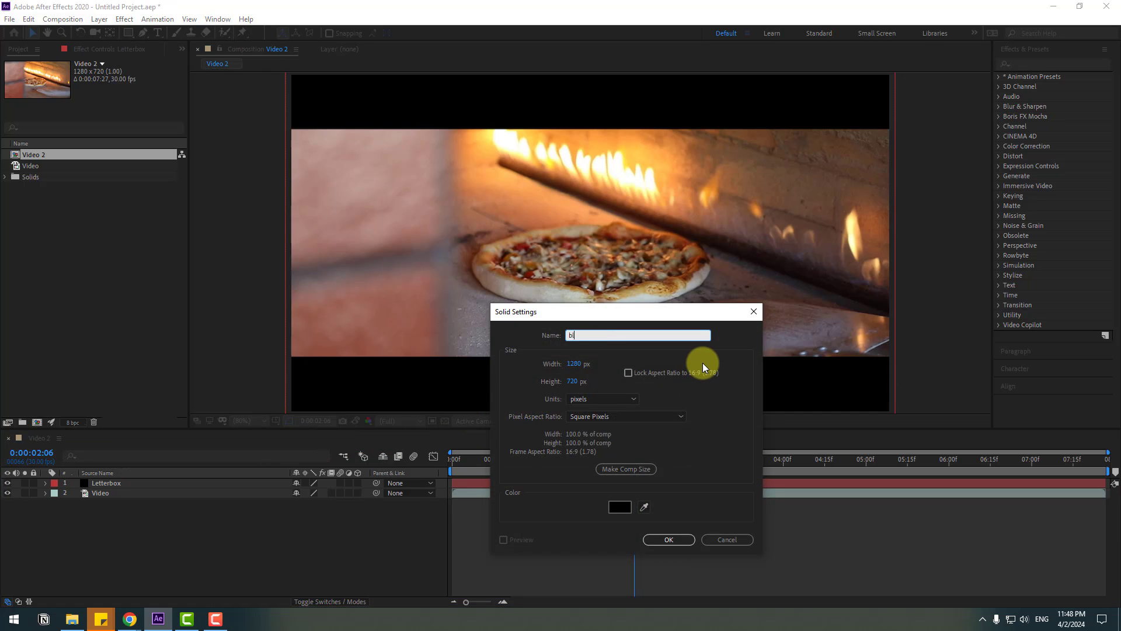
left_click(657, 538)
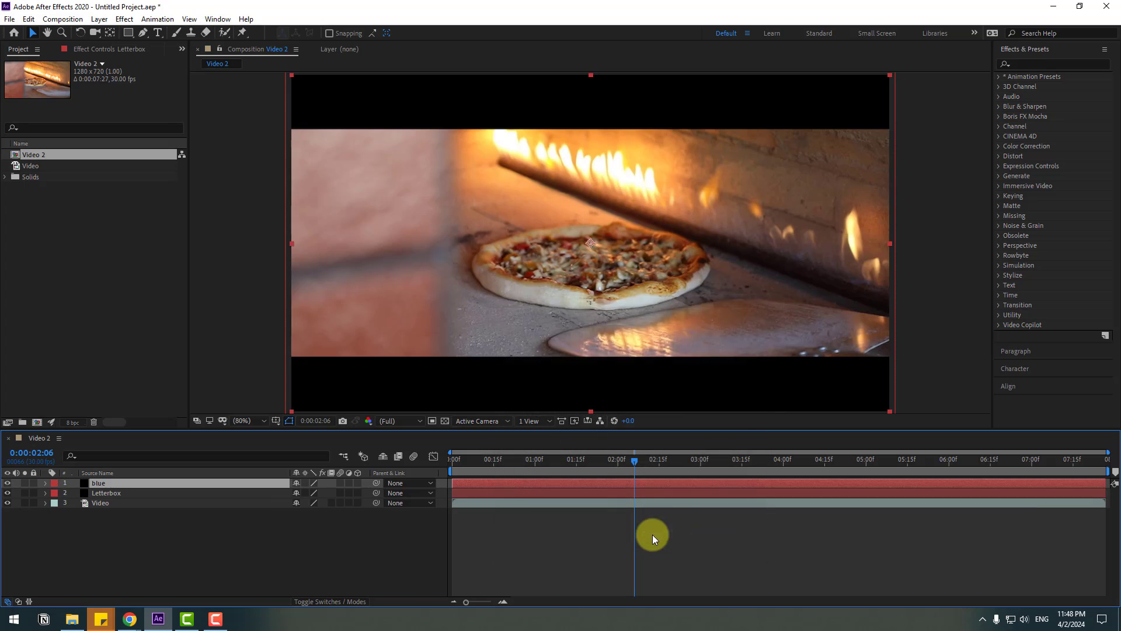
Apply a Fill effect to the blue solid with colour 0096FF
left_click(1033, 65)
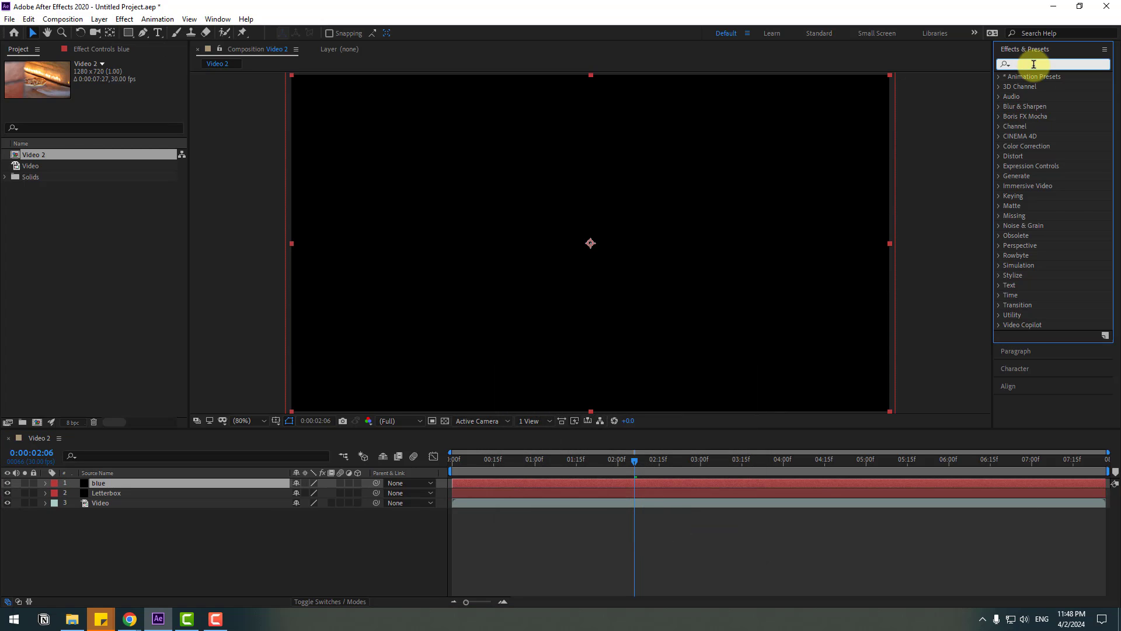
type("fill")
left_click_drag(1040, 136, 91, 483)
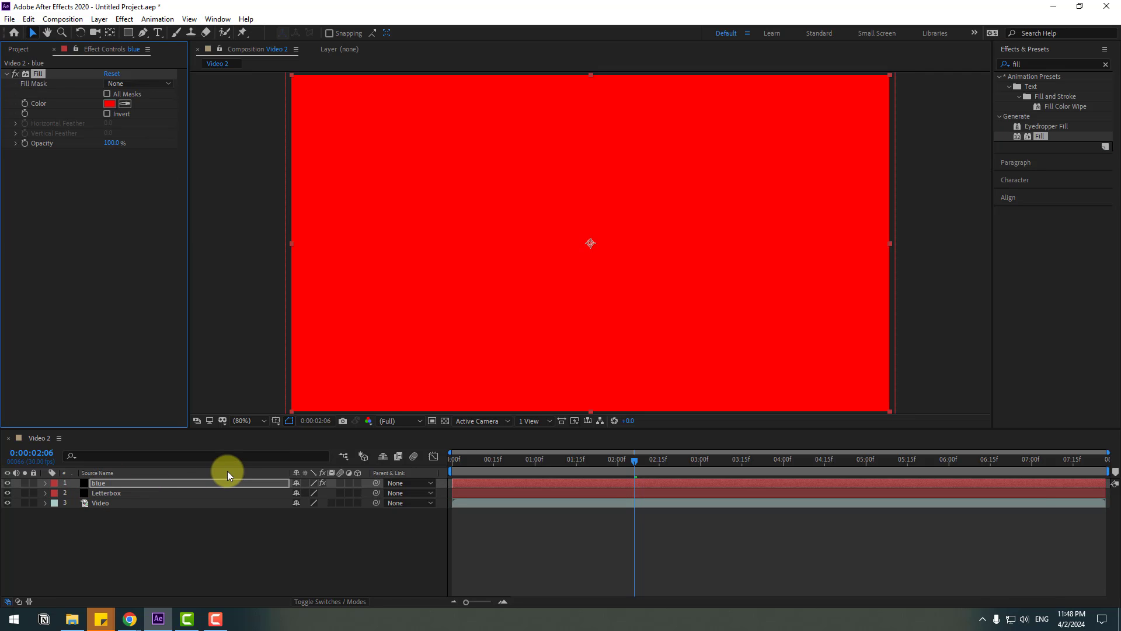
left_click(108, 103)
left_click_drag(458, 563, 430, 470)
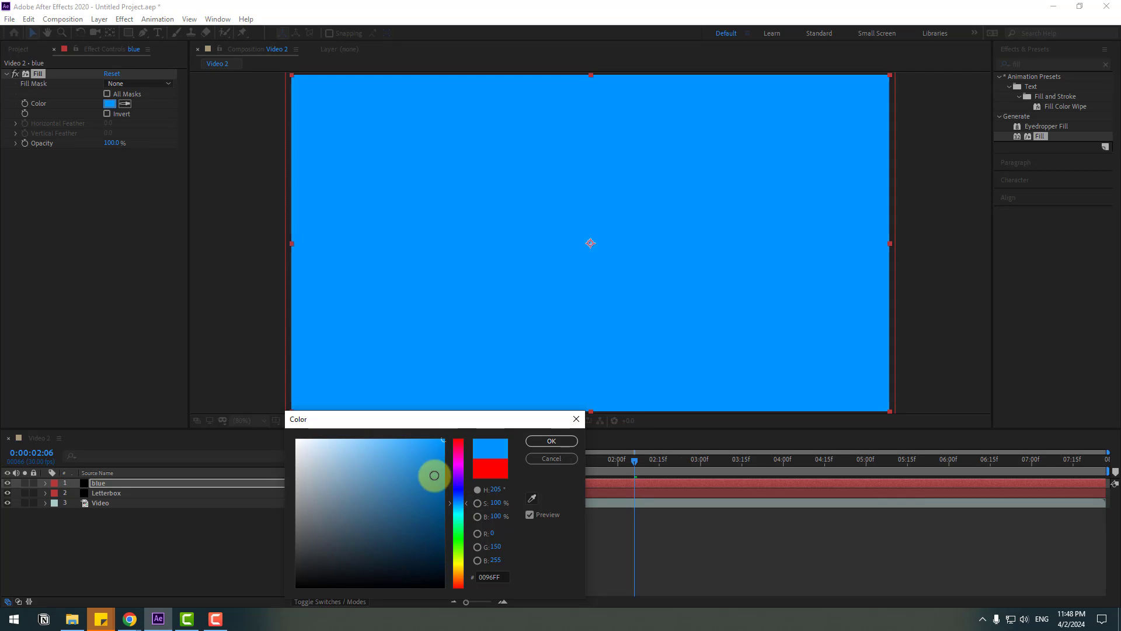
left_click(548, 442)
Duplicate the blue layer and begin renaming the top copy
left_click(91, 485)
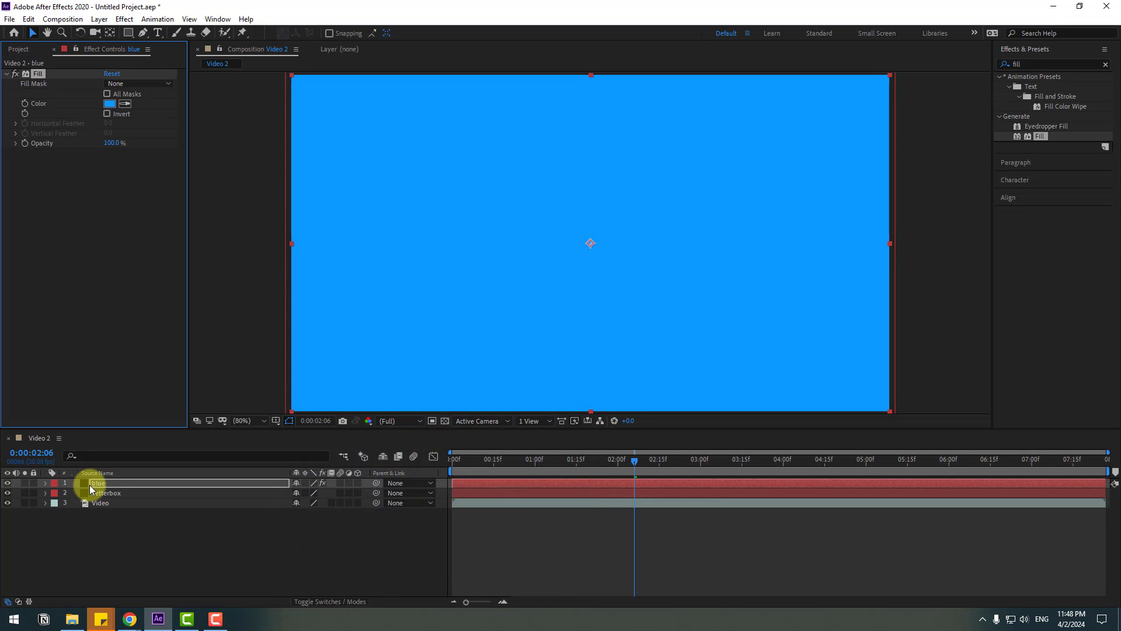
key("ctrl+d")
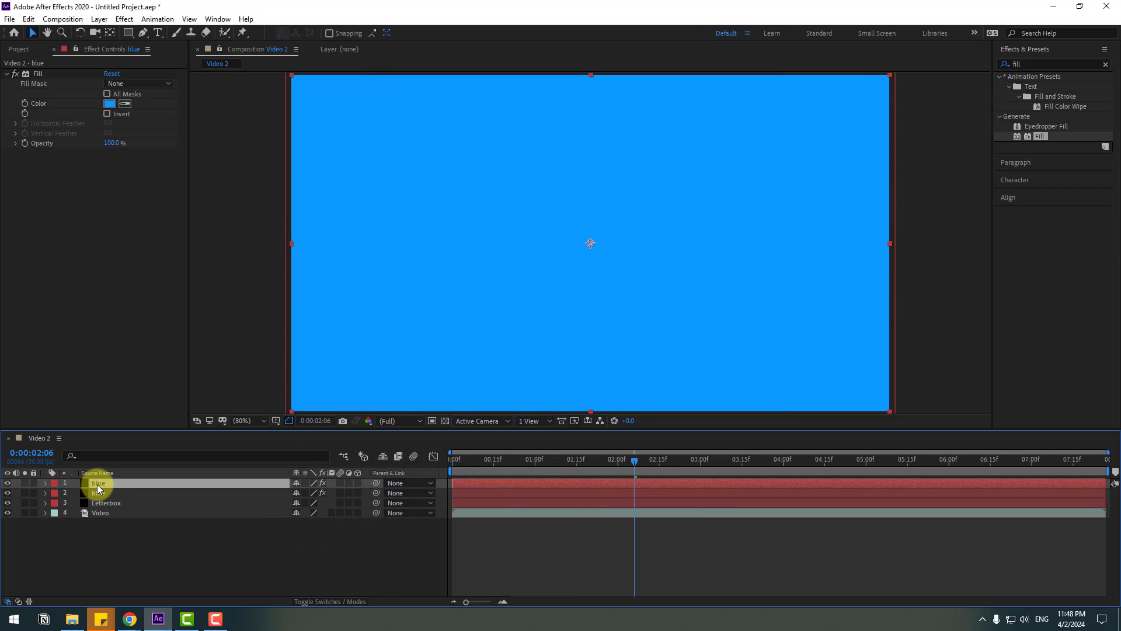
key("Return")
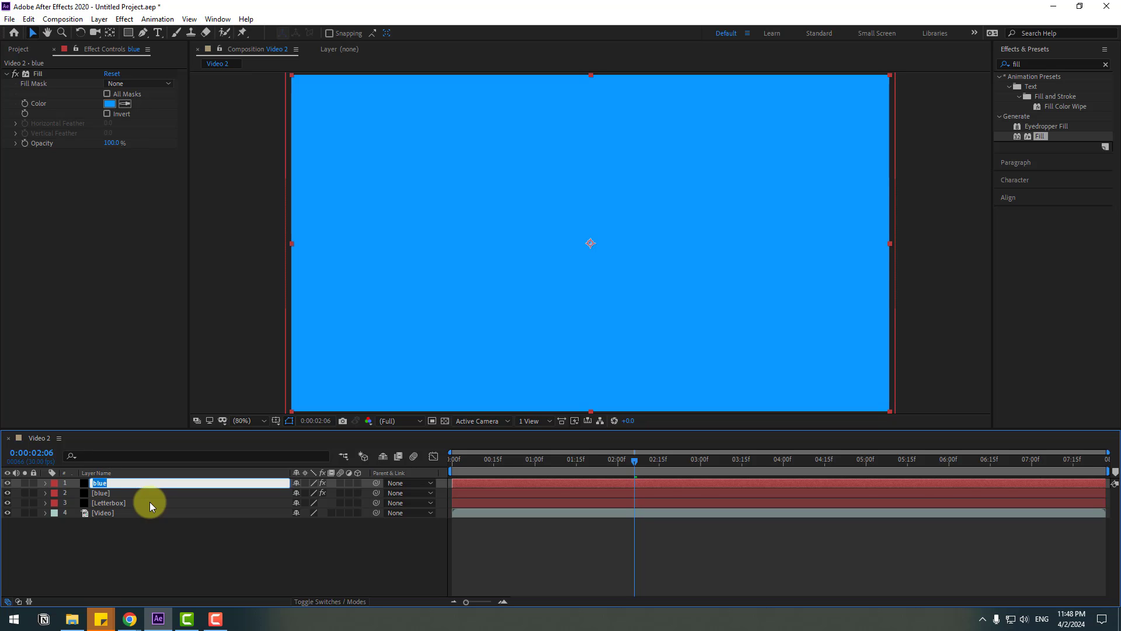
Rename the top copy to yellow and set its Fill colour to orange FFA800
type("yellow")
key("Return")
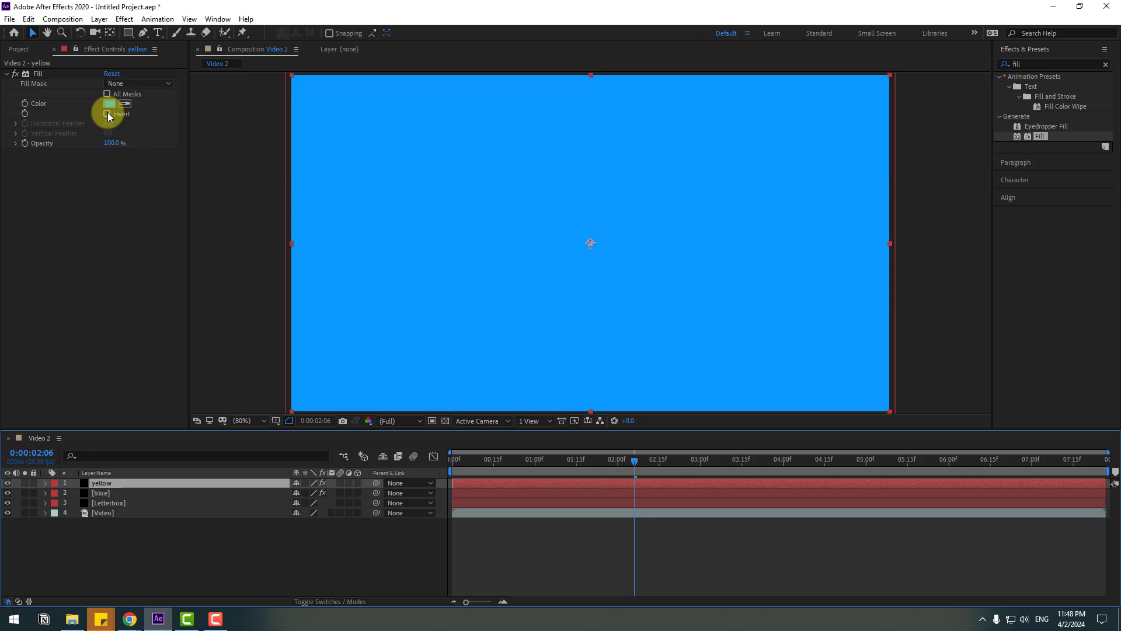
left_click(109, 106)
left_click_drag(461, 558, 458, 571)
left_click_drag(439, 448, 473, 443)
left_click(541, 445)
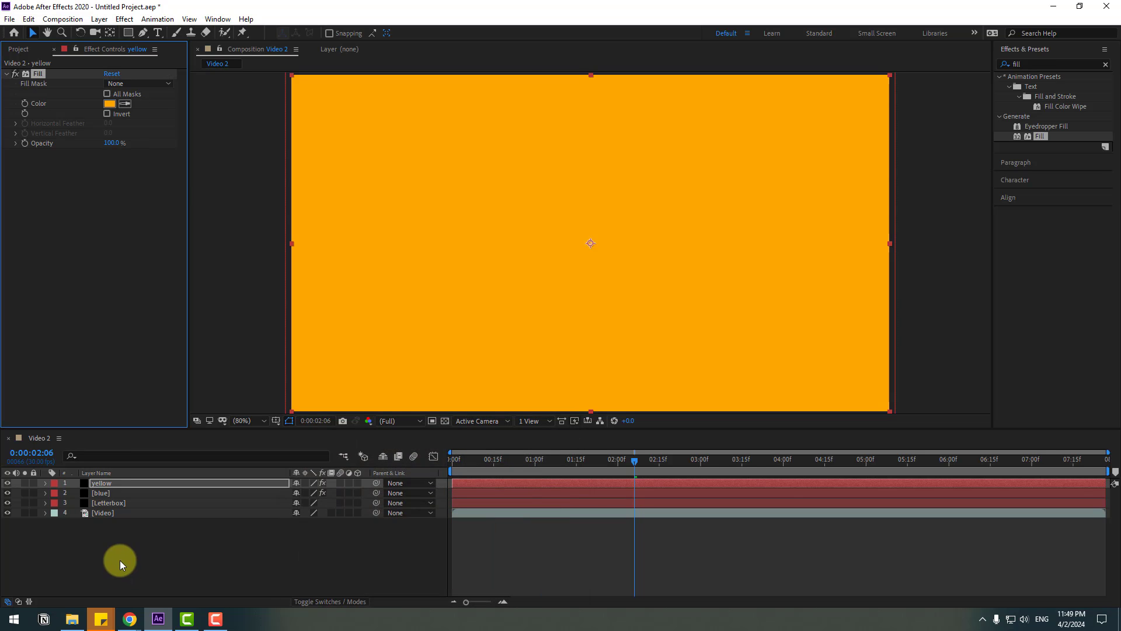
Reselect the yellow layer and zoom out to see the whole frame
left_click(121, 560)
left_click(97, 482)
key("comma")
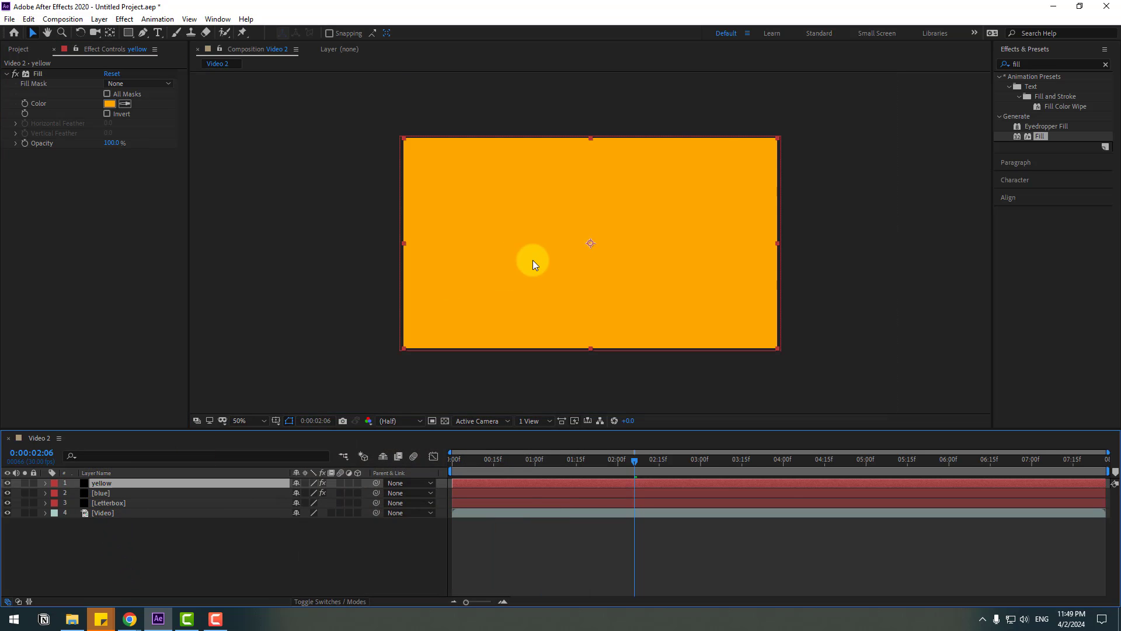
Draw a circular ellipse mask on the yellow layer at the top left
left_click(129, 33)
left_click(173, 58)
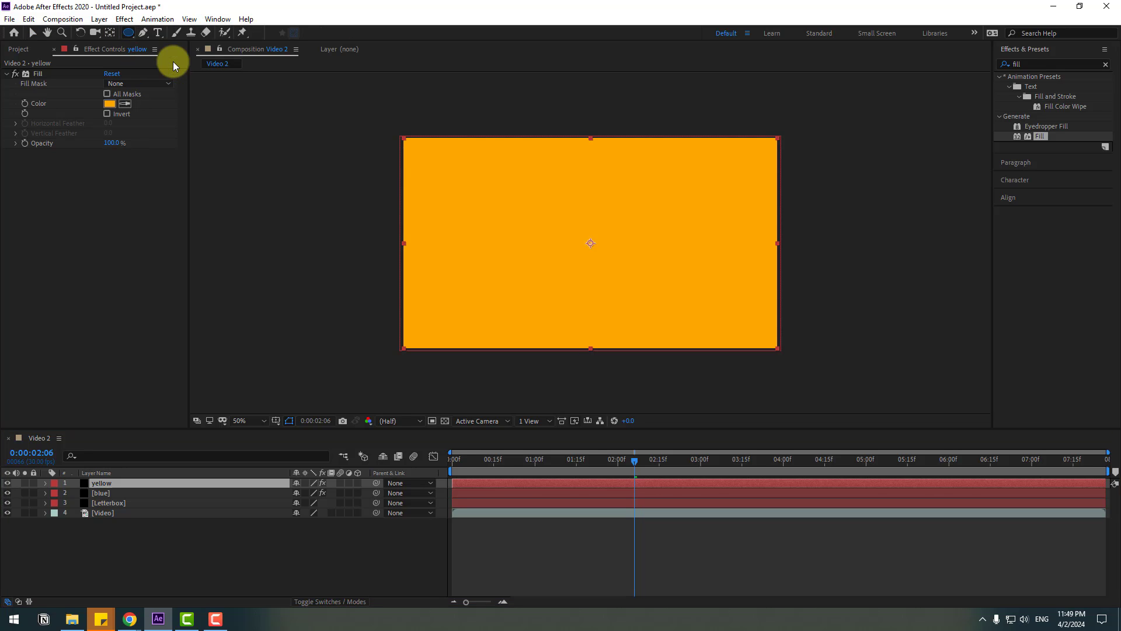
left_click_drag(378, 106, 564, 218)
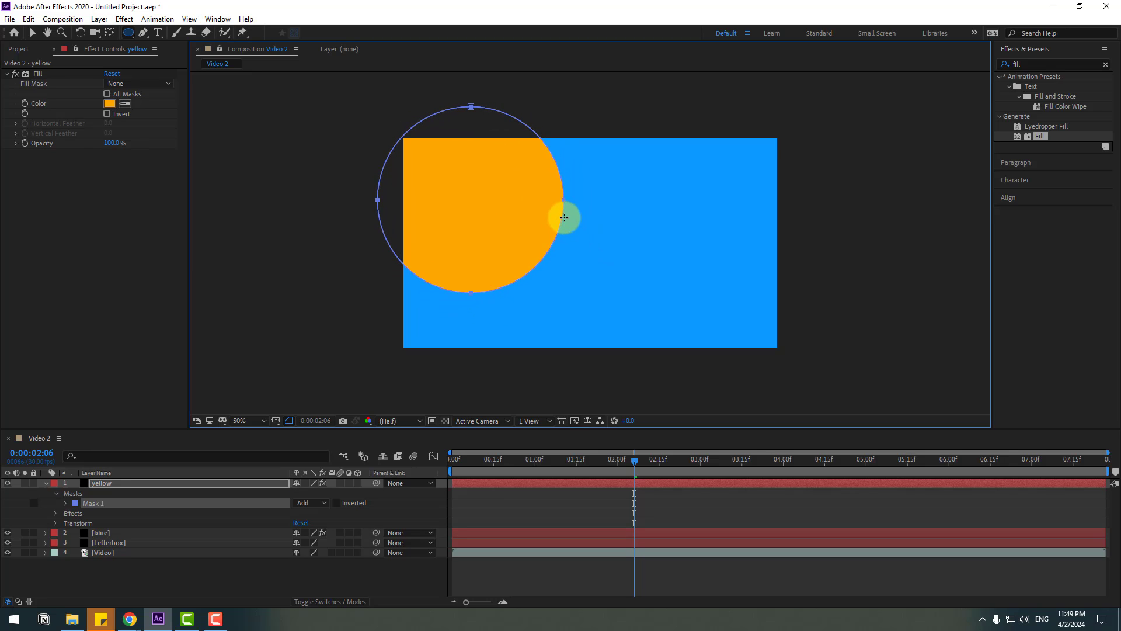
left_click(32, 33)
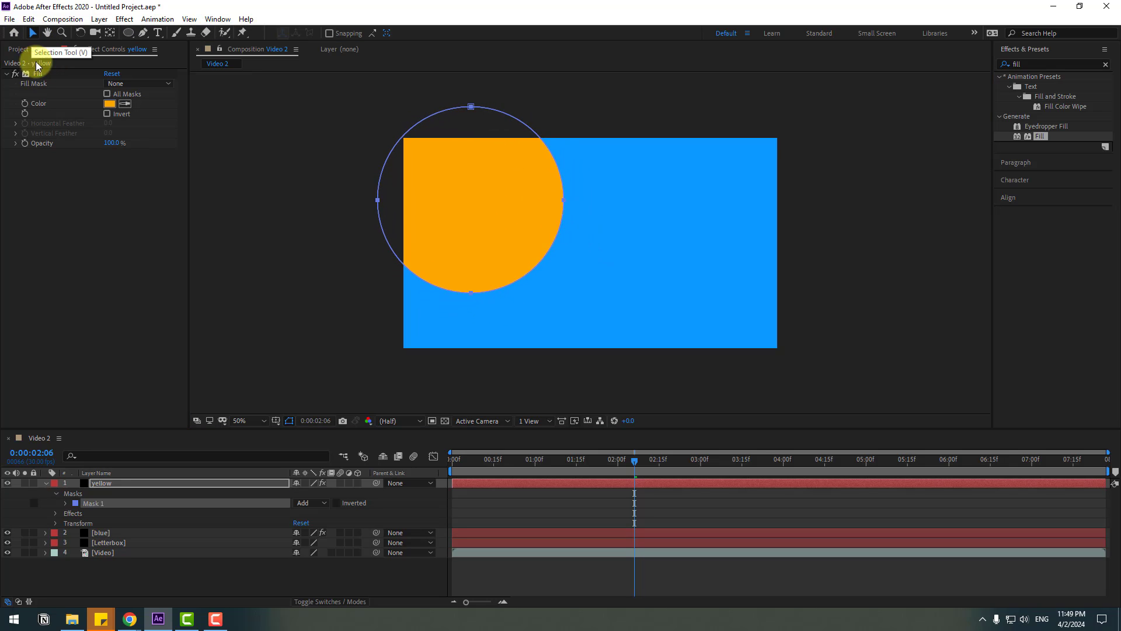
Set the yellow layer's Mask 1 feather to 240 pixels, then select the blue layer
left_click(65, 503)
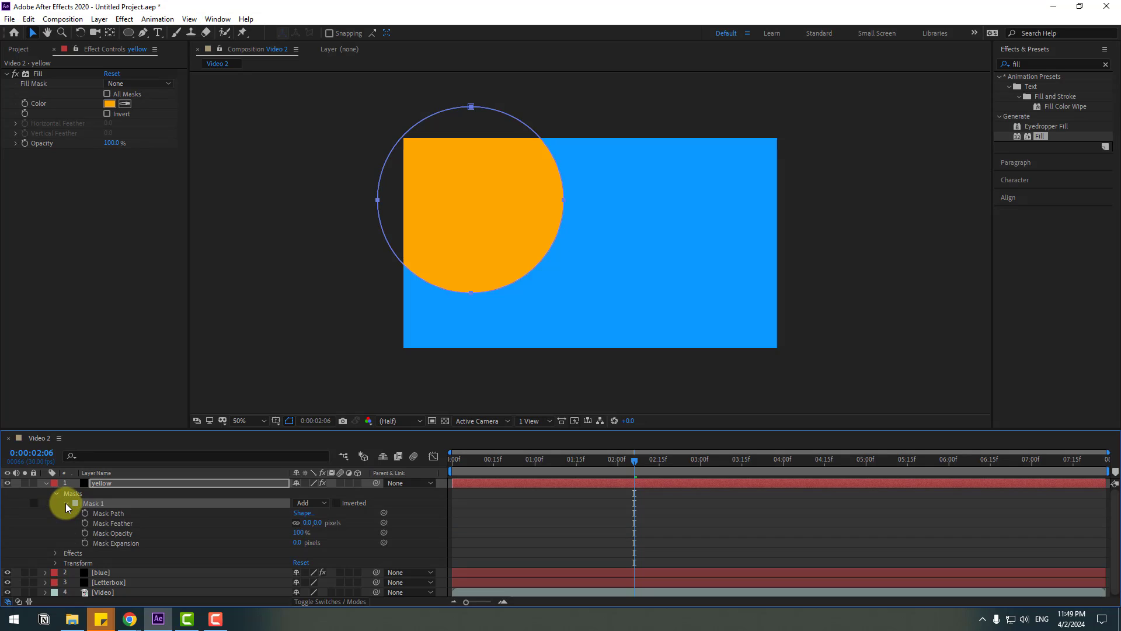
left_click(115, 524)
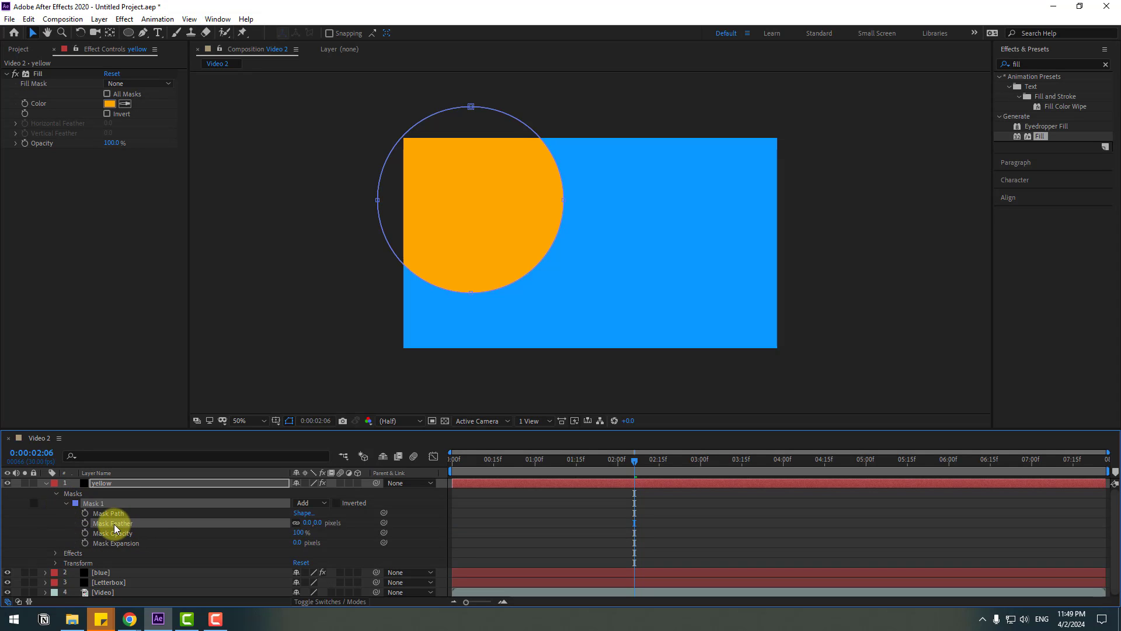
left_click_drag(308, 523, 425, 497)
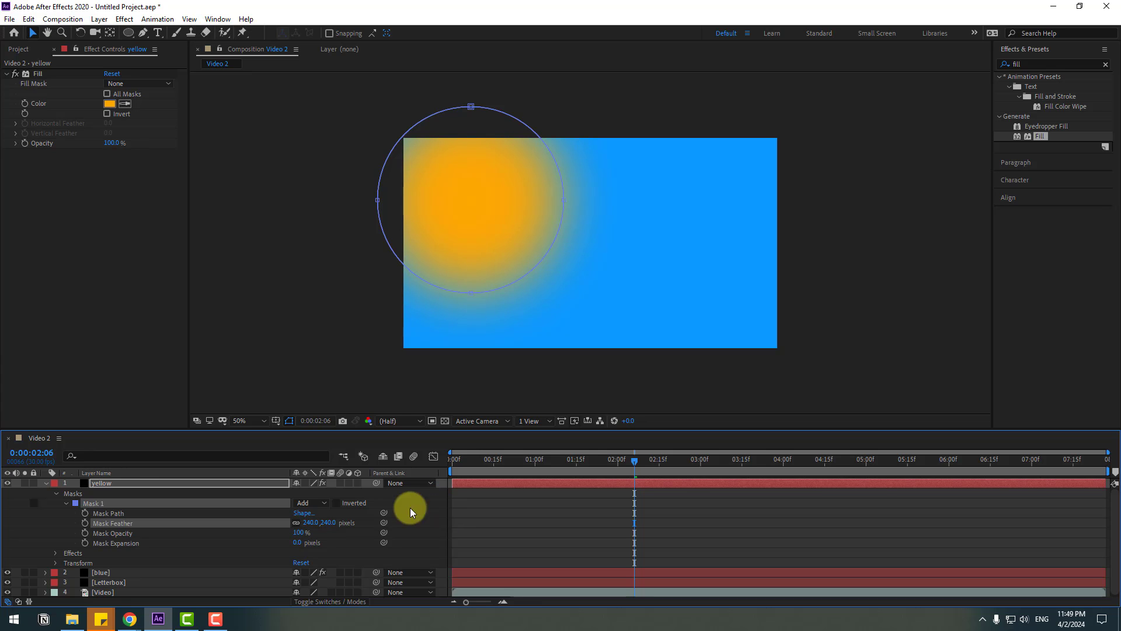
left_click(44, 524)
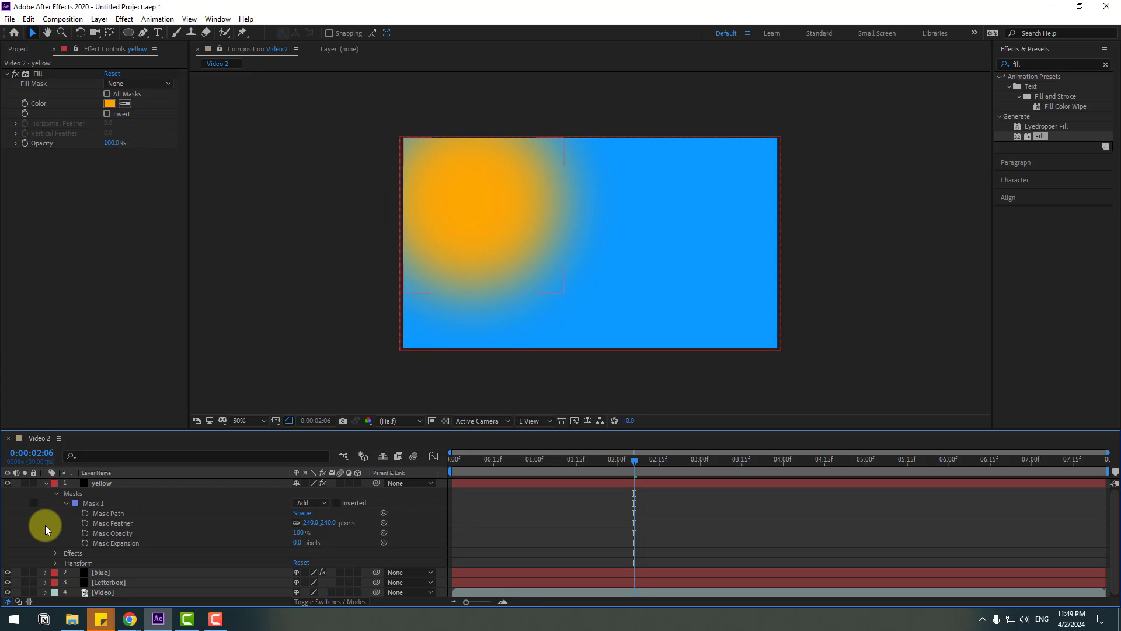
left_click(101, 572)
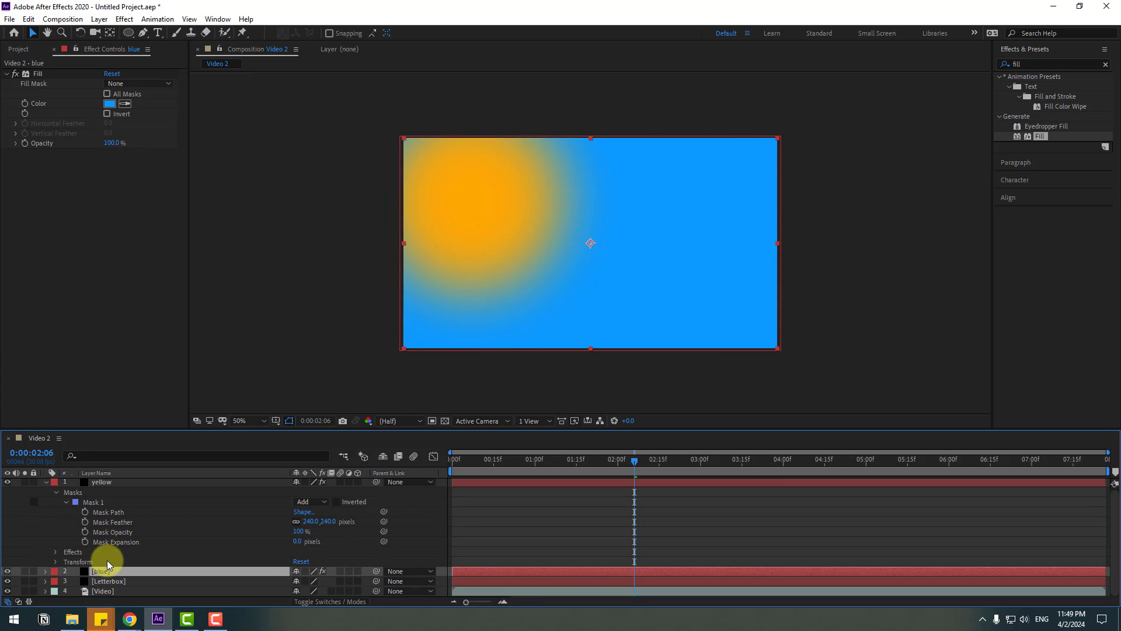
Draw an elliptical mask on the blue layer and shift it up-left over the pizza's right side
left_click(134, 35)
scroll(695, 290, "down", 3)
scroll(717, 284, "up", 3)
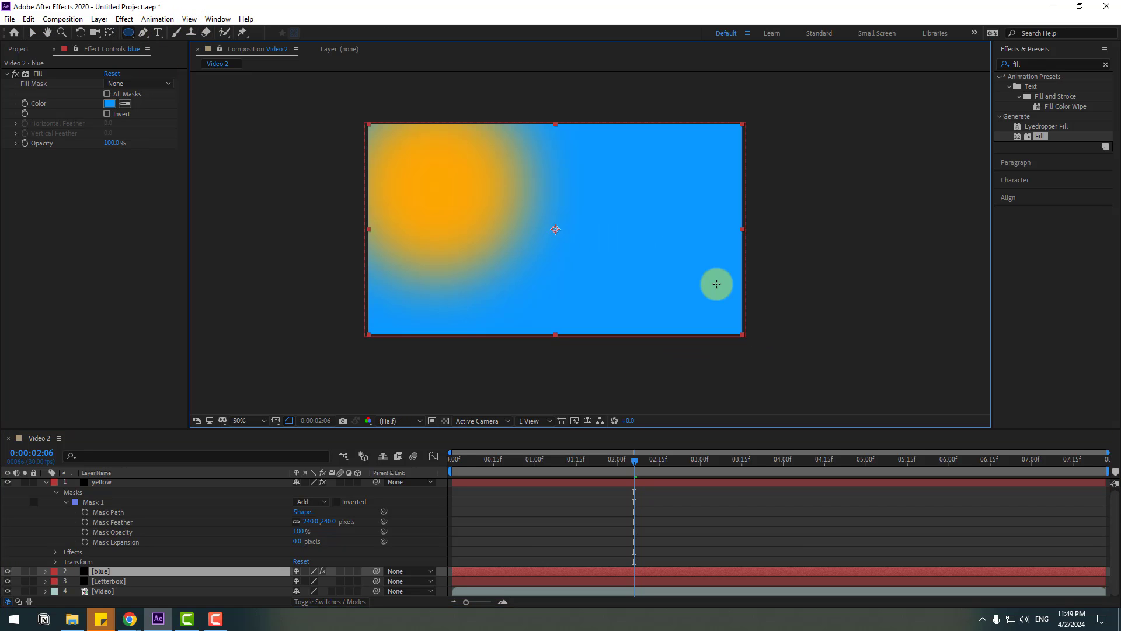
left_click_drag(628, 212, 845, 376)
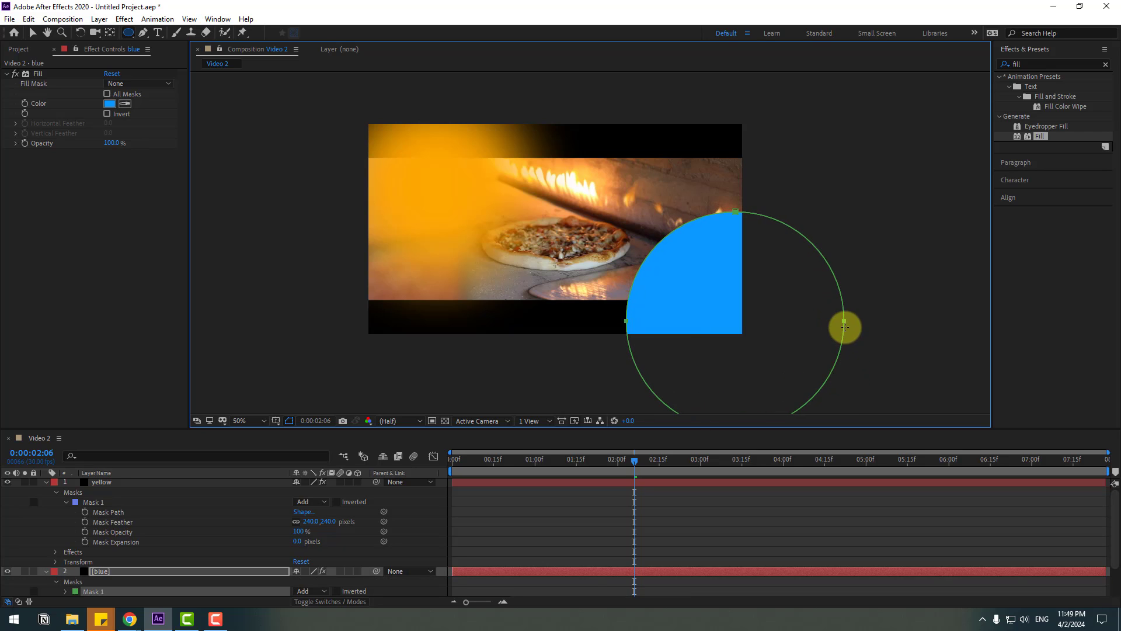
left_click(32, 33)
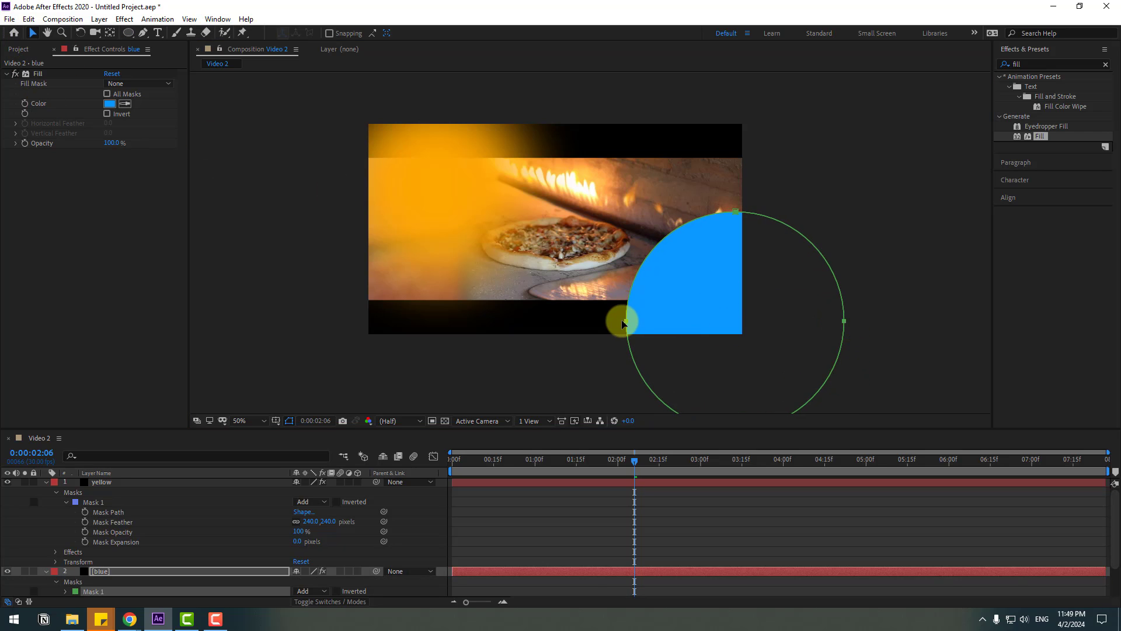
left_click_drag(626, 324, 564, 276)
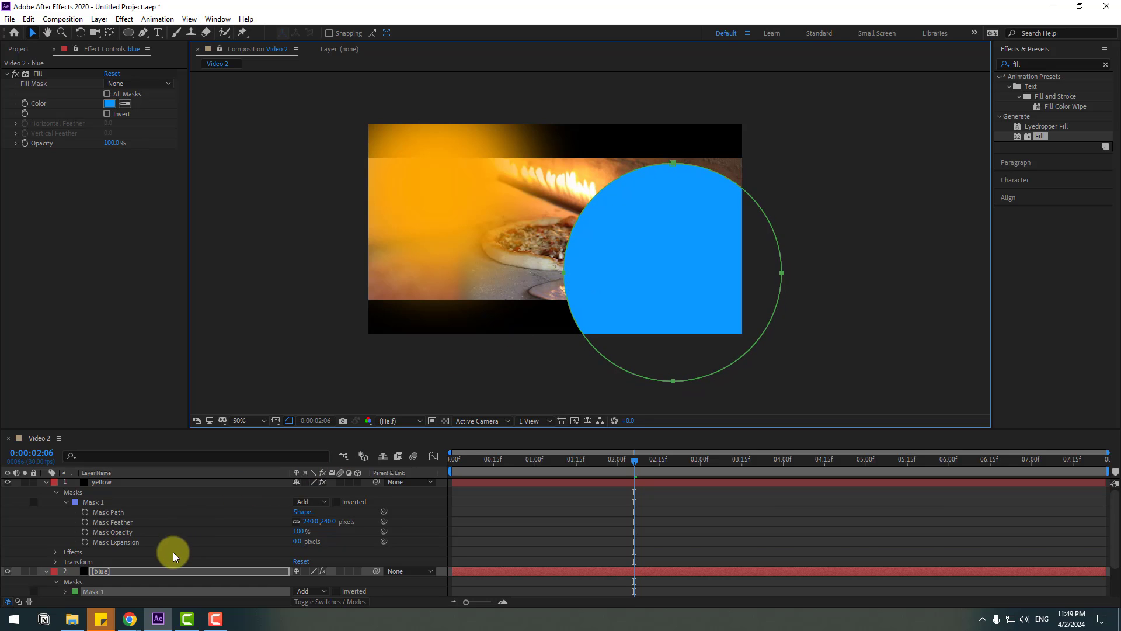
Feather the blue layer's circular mask edge to 255 pixels
scroll(173, 552, "down", 1)
left_click(65, 563)
scroll(66, 563, "down", 1)
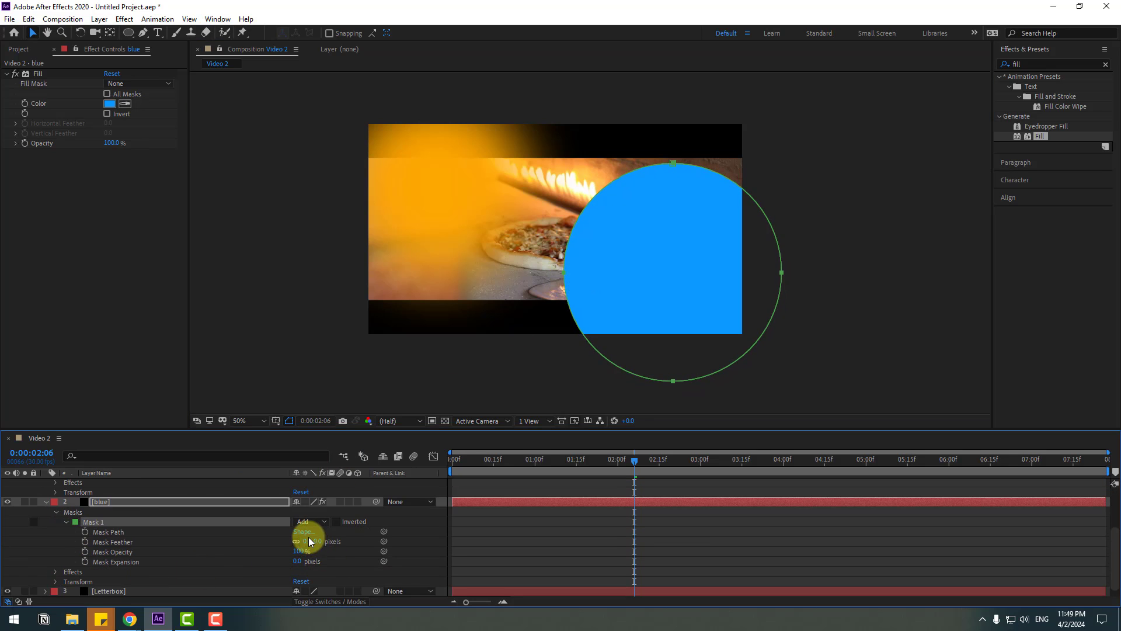
left_click_drag(315, 540, 480, 503)
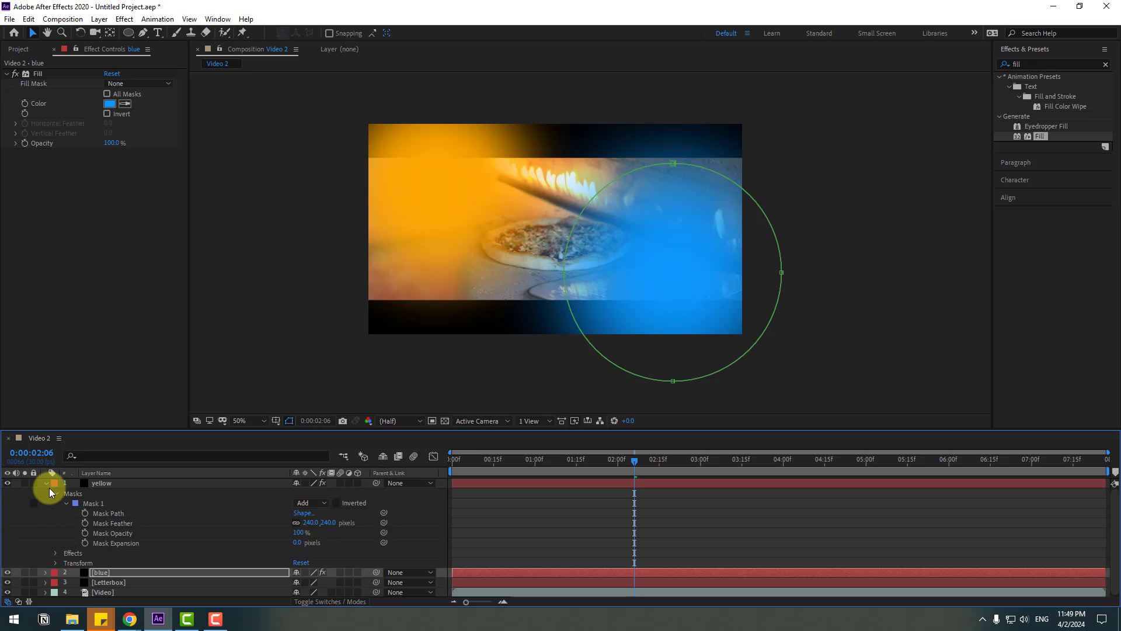
Move the yellow and blue glow layers below Letterbox and show the Modes columns
left_click(46, 483)
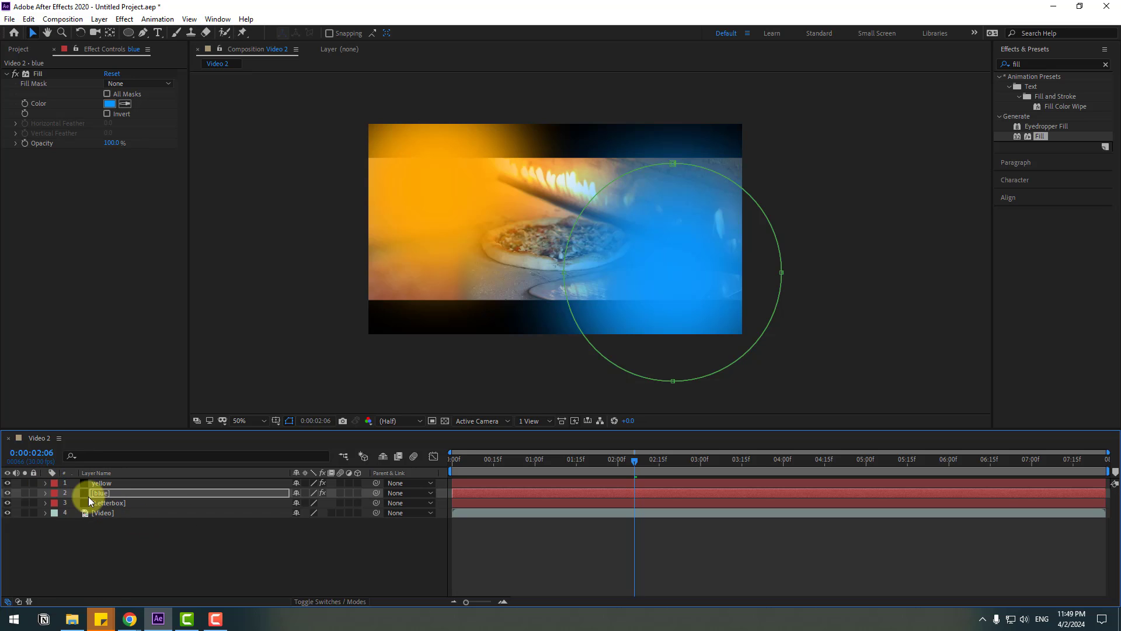
left_click(105, 493)
left_click(105, 486, "shift")
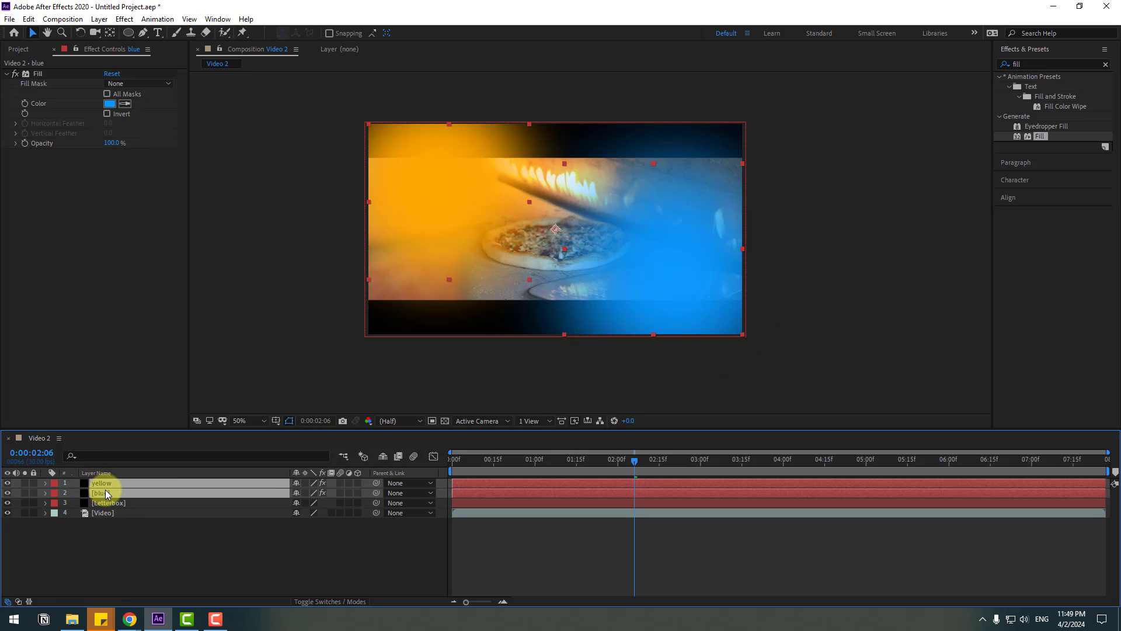
left_click_drag(103, 484, 114, 506)
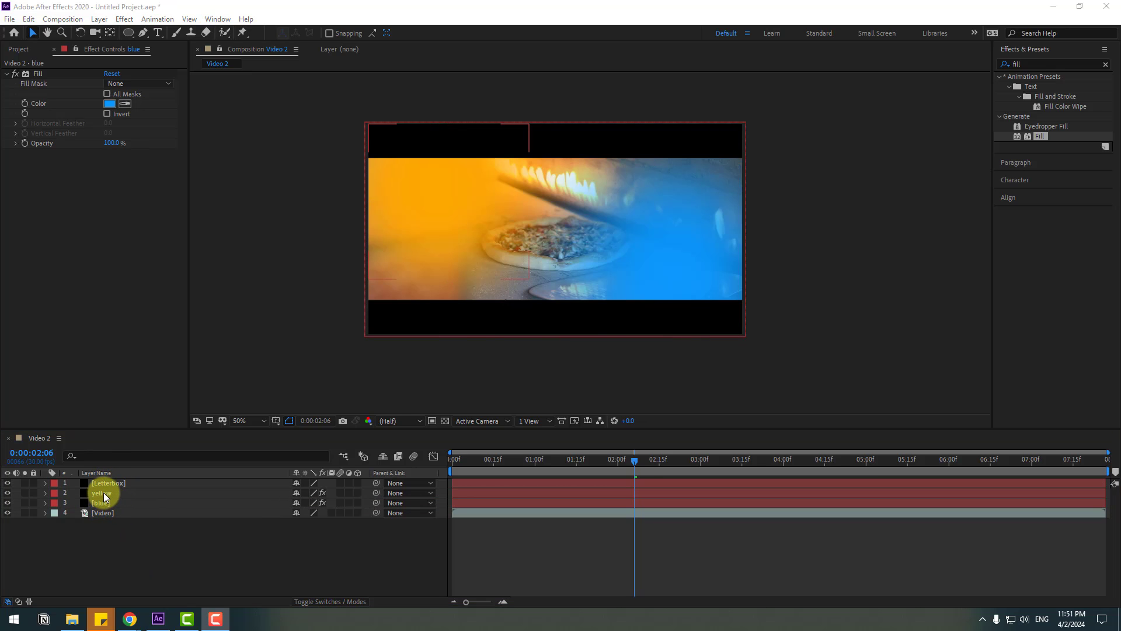
left_click(103, 493)
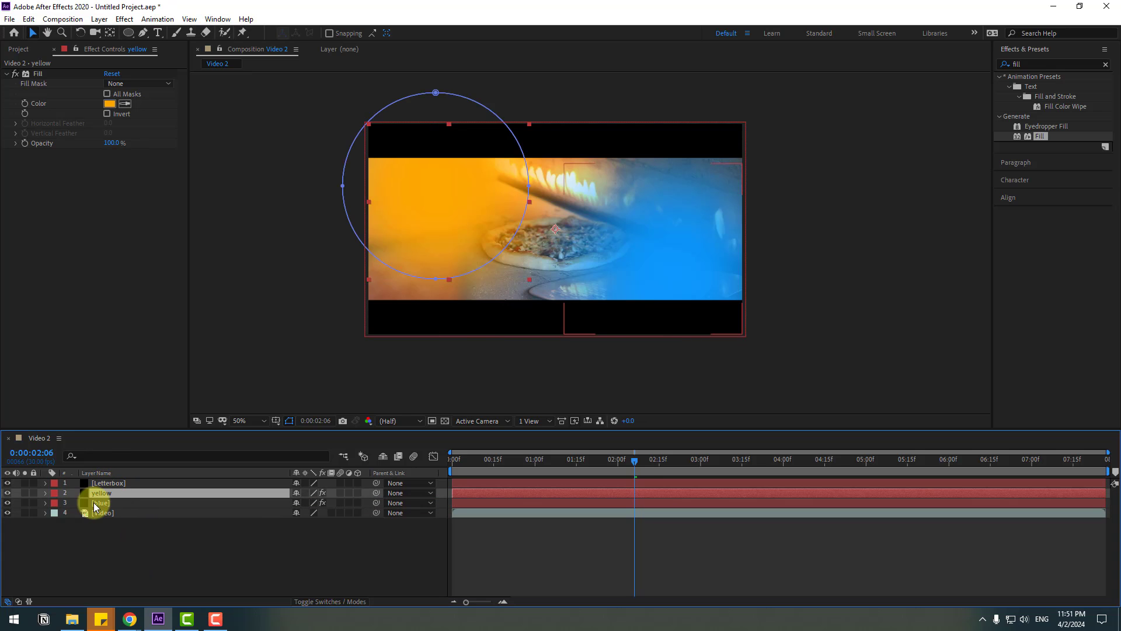
left_click(97, 504, "shift")
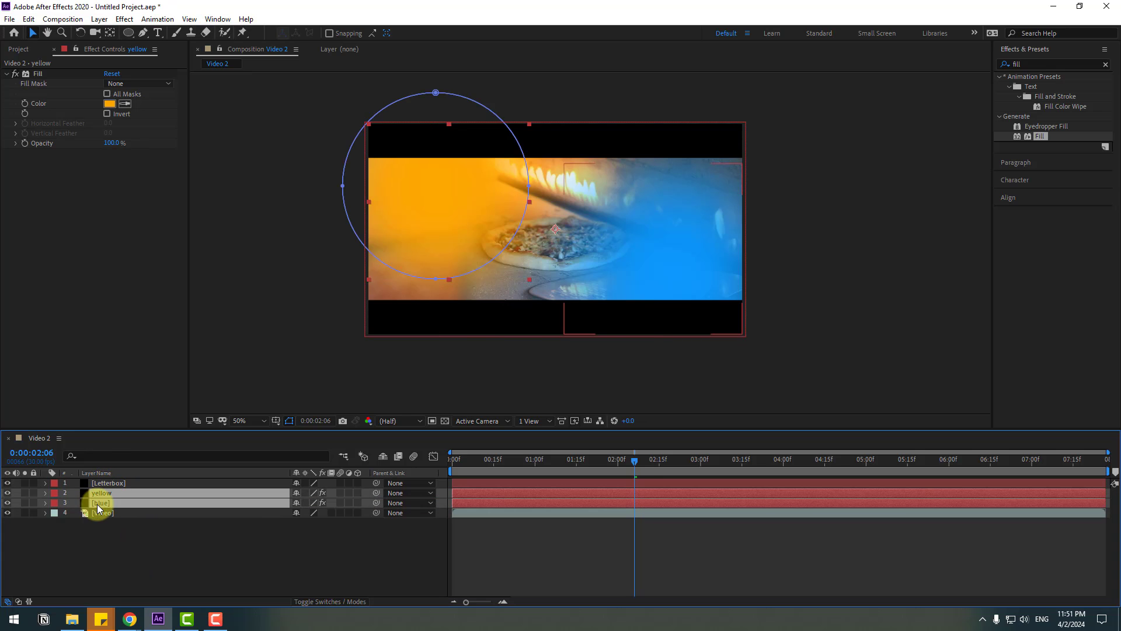
left_click(318, 602)
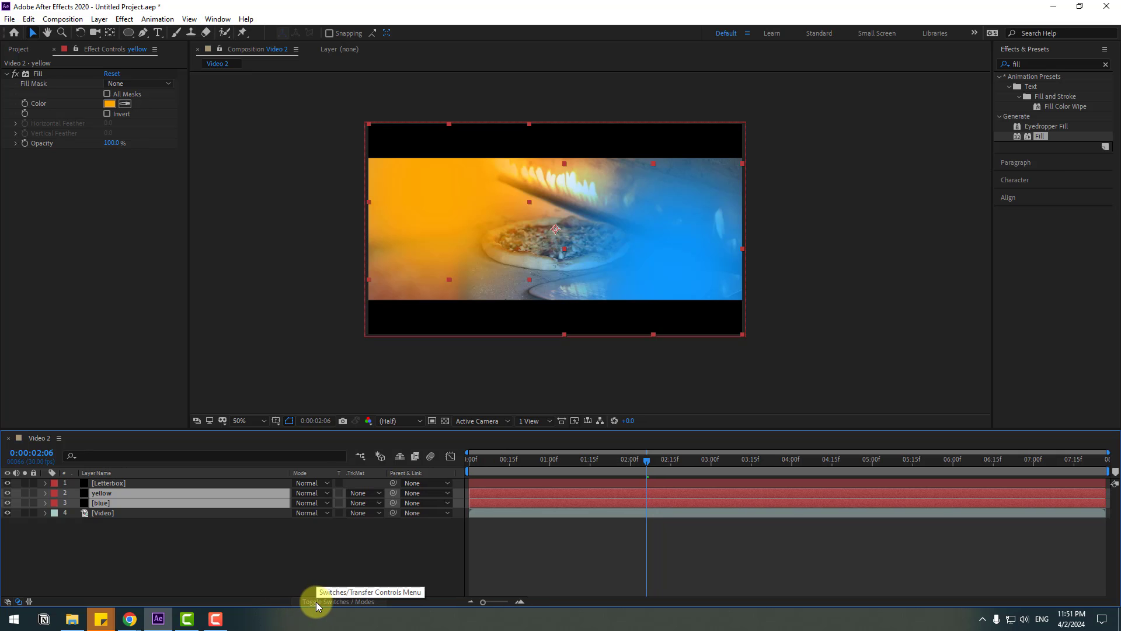
Set both glow layers to Multiply at 85% opacity and scrub through the footage
left_click(320, 498)
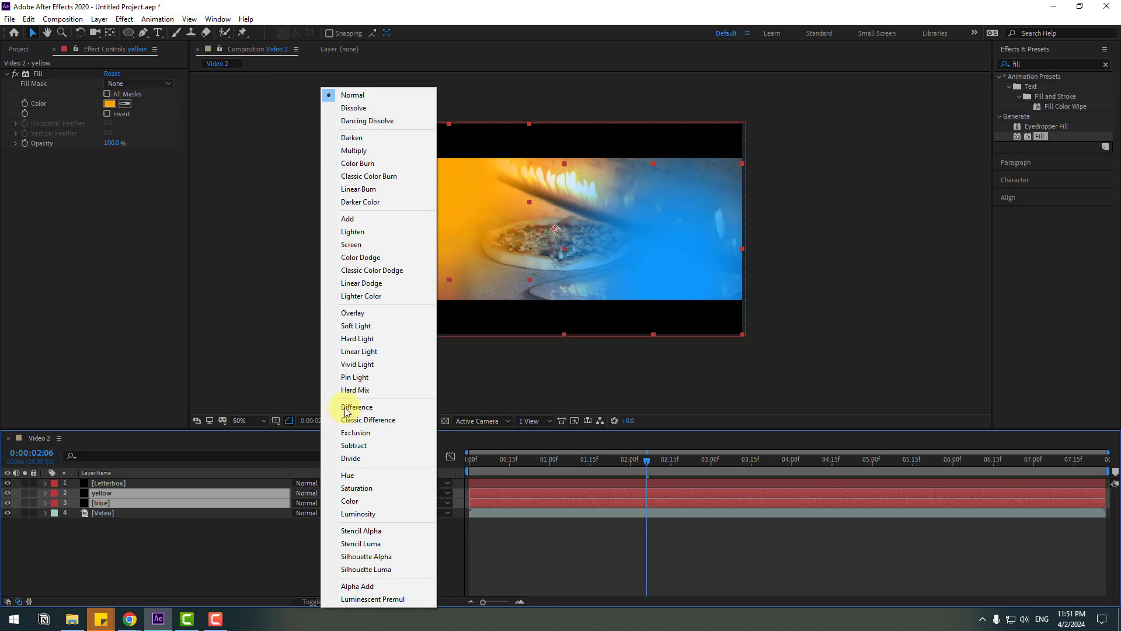
left_click(369, 152)
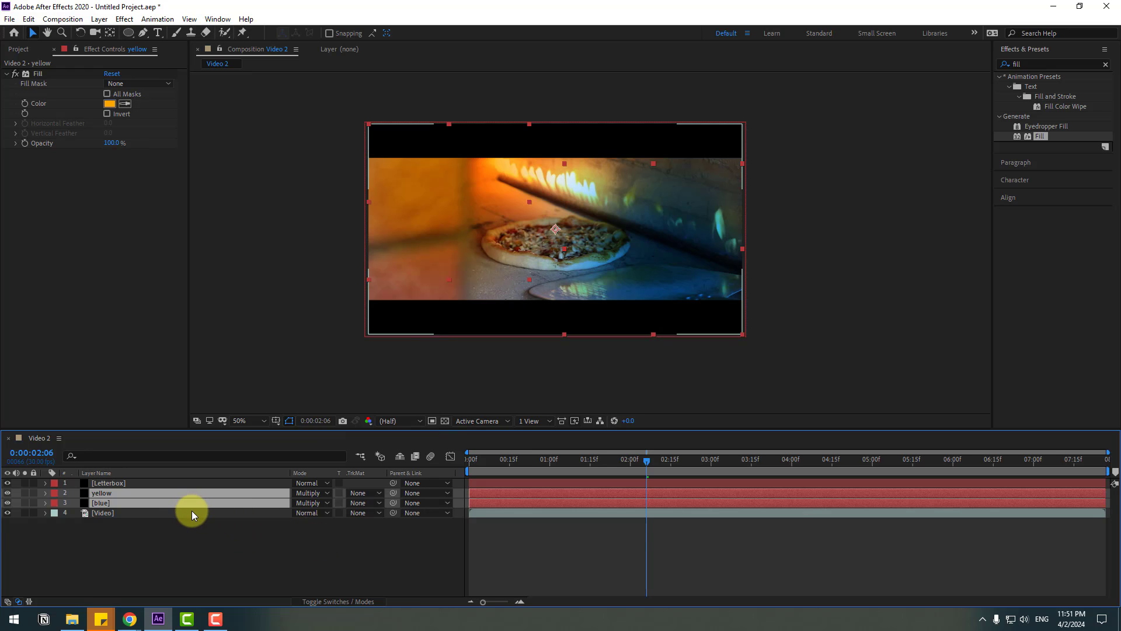
key("t")
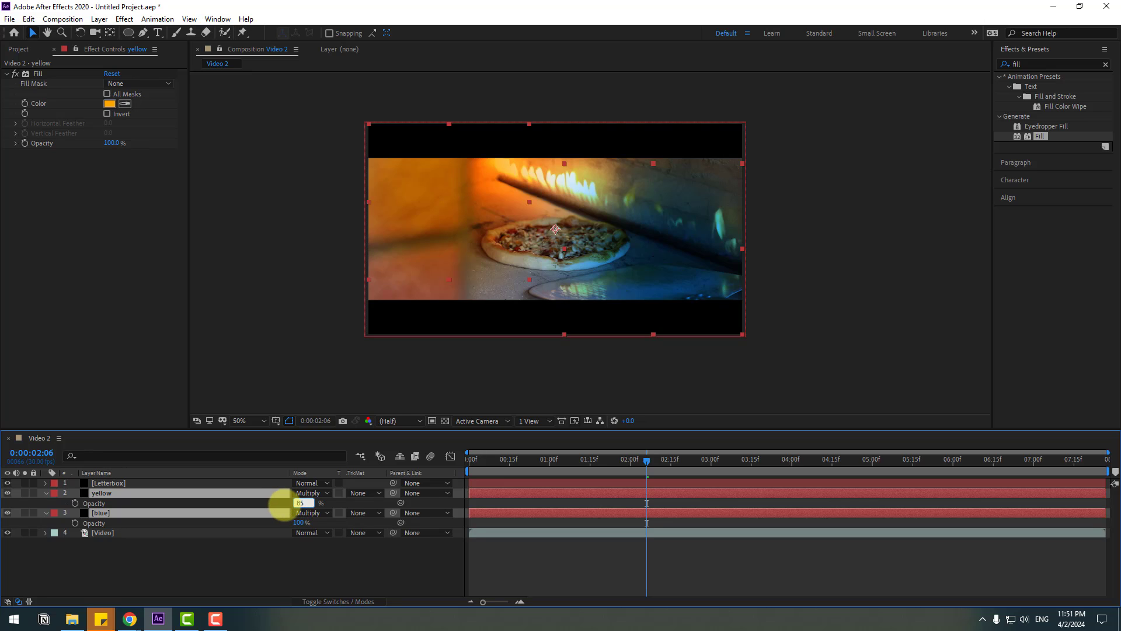
key("Return")
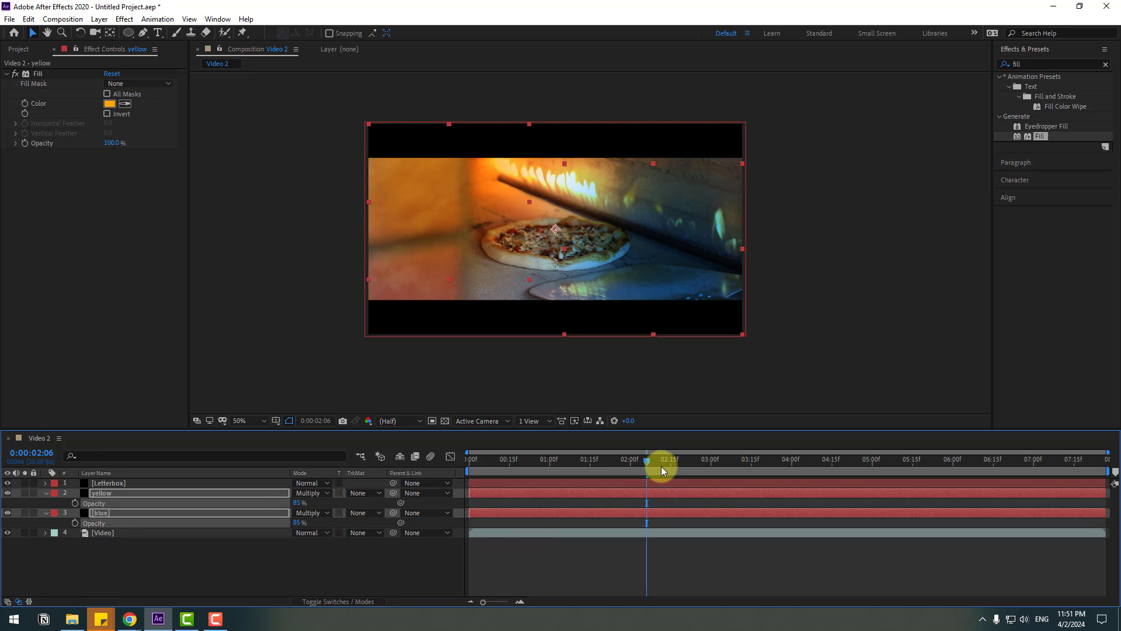
left_click_drag(625, 464, 777, 484)
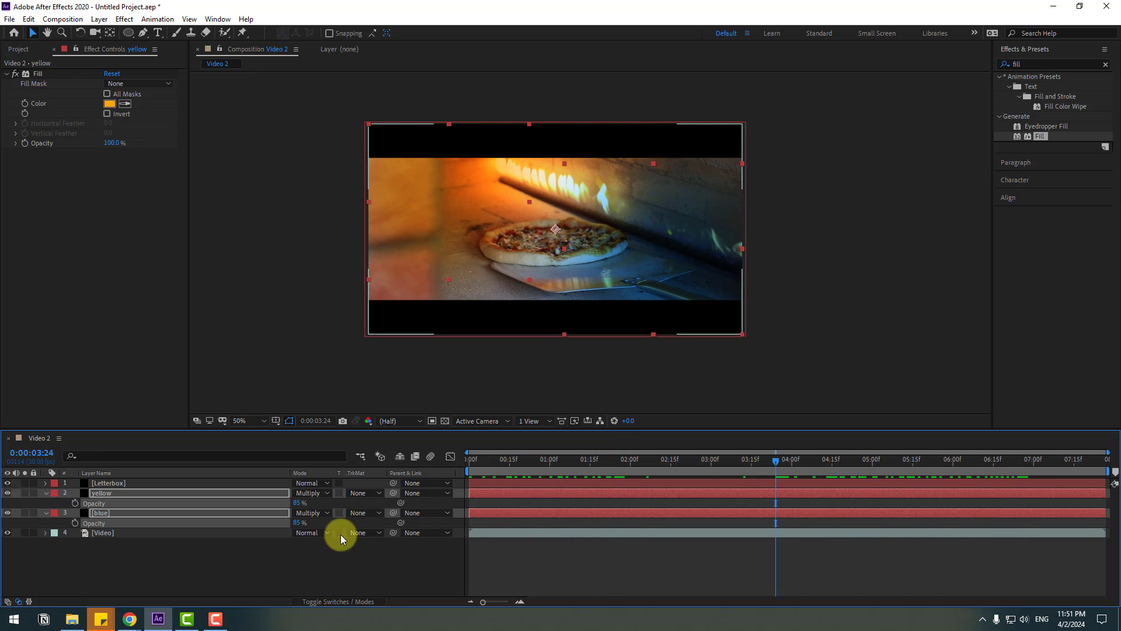
Toggle the yellow layer's visibility several times to compare the grade
left_click(8, 494)
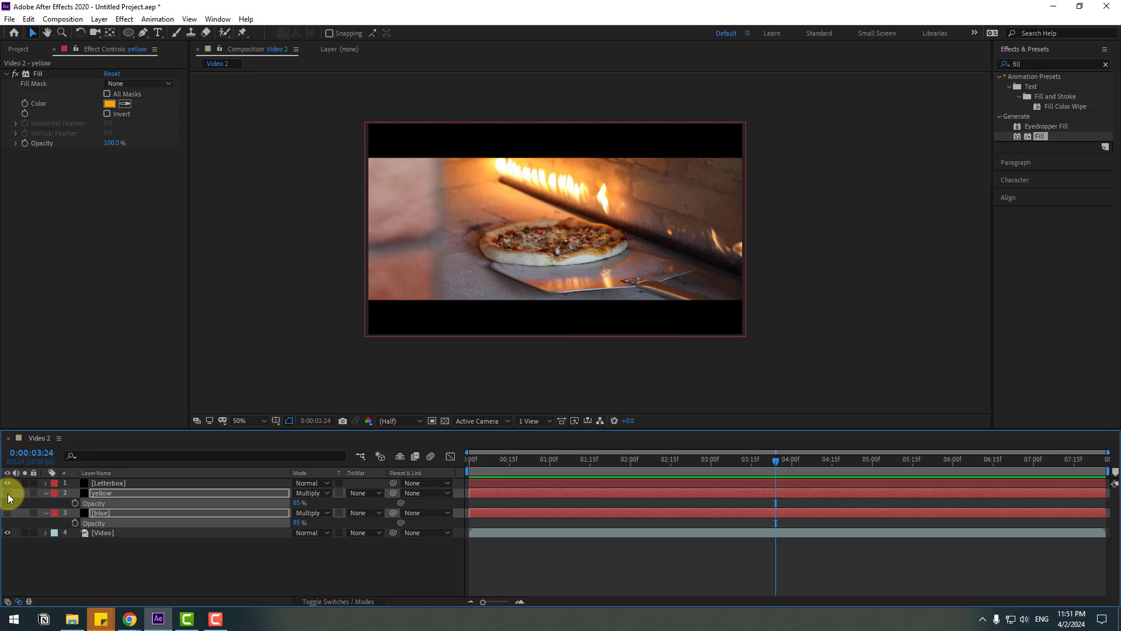
left_click(8, 493)
left_click(8, 493)
left_click(8, 493)
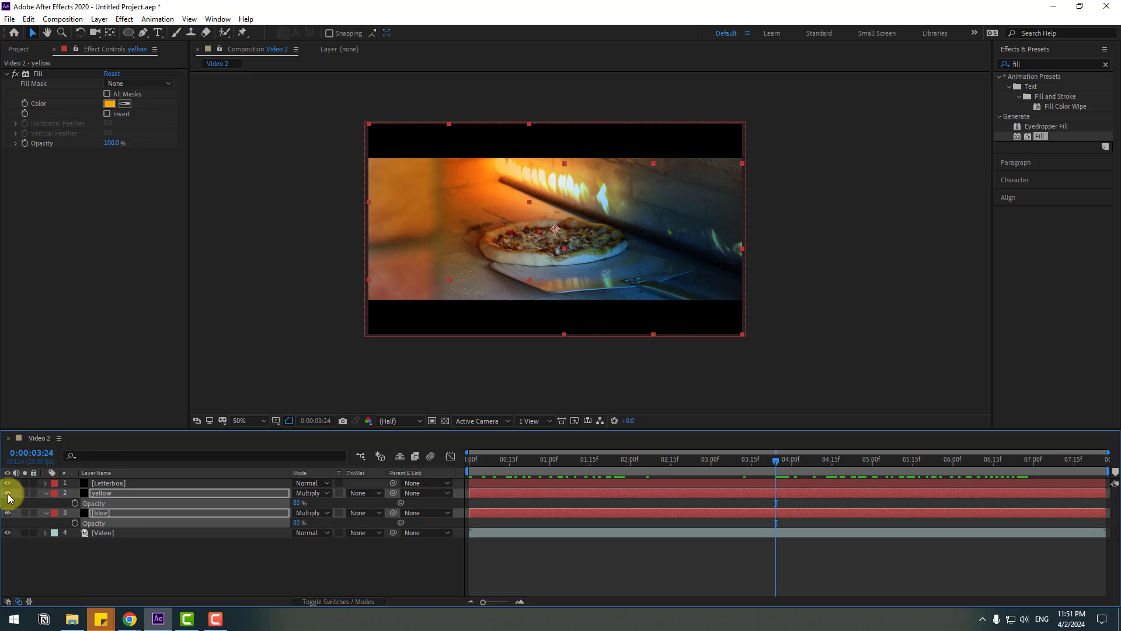
left_click(8, 494)
left_click(8, 494)
Switch both glow layers from Overlay to Add mode and lower their opacity to 21%
left_click(303, 493)
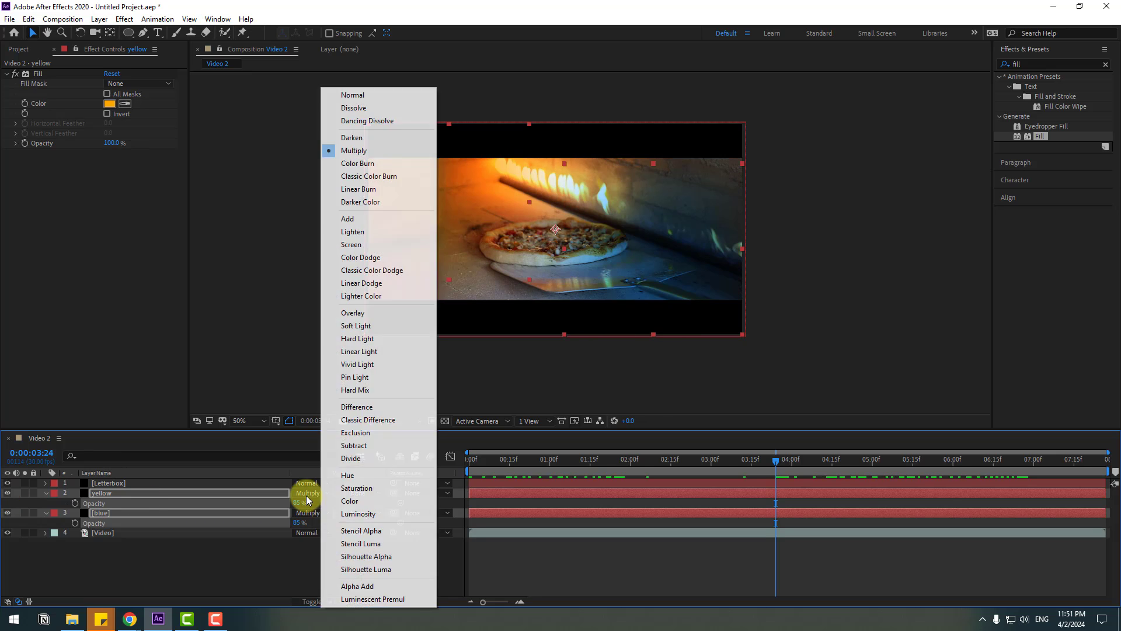
left_click(361, 316)
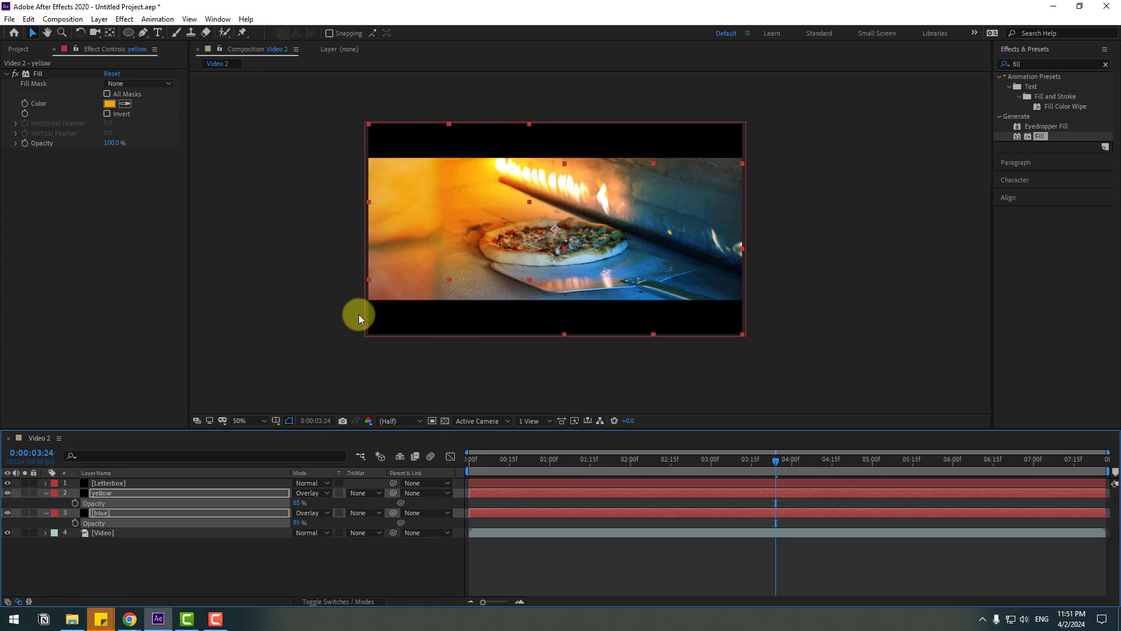
left_click(304, 493)
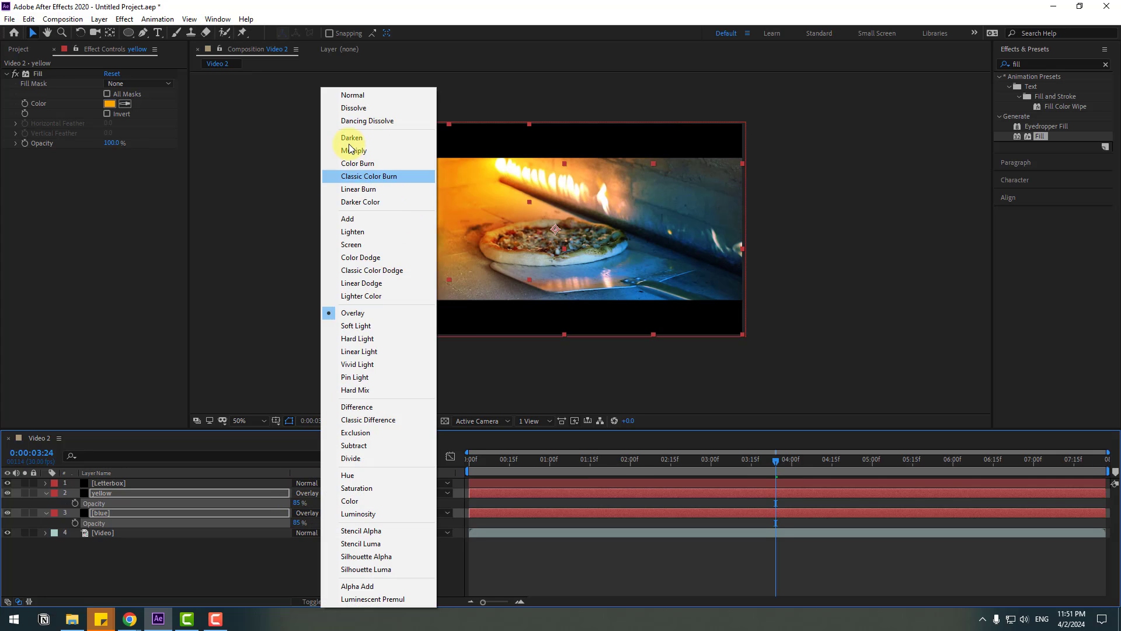
left_click(351, 219)
left_click_drag(298, 502, 261, 503)
View the composition at 100%, fit it in the viewer, and play a preview
key("slash")
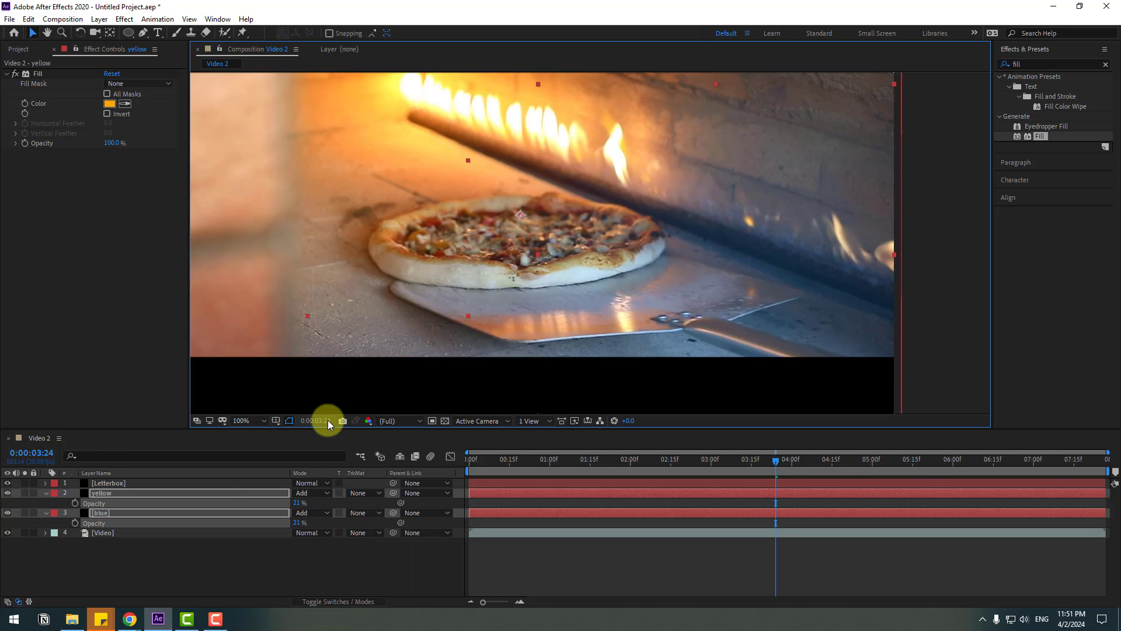
left_click(258, 422)
left_click(251, 215)
key("space")
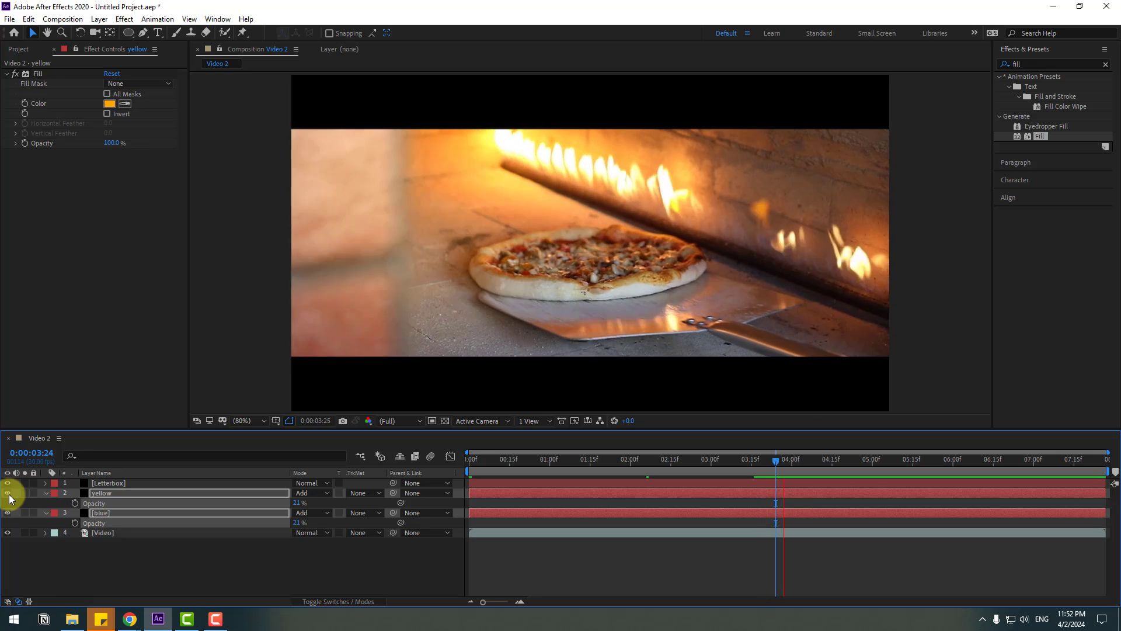
left_click(758, 462)
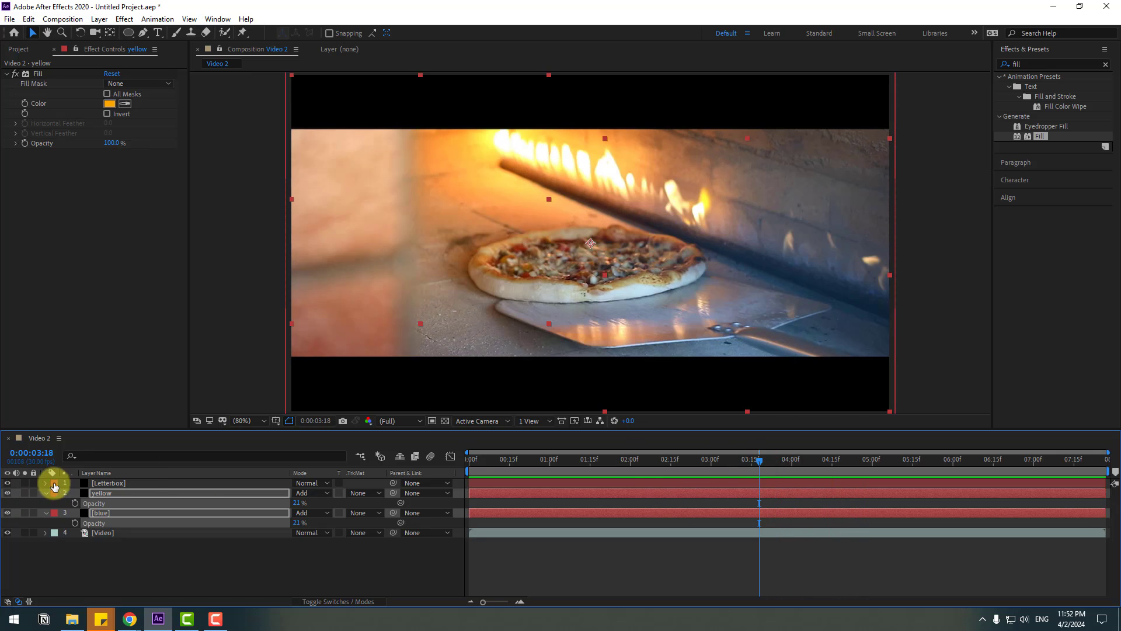
Hide the yellow and blue glows, then toggle the yellow glow and leave it visible
left_click_drag(8, 493, 8, 497)
left_click(7, 494)
left_click(8, 494)
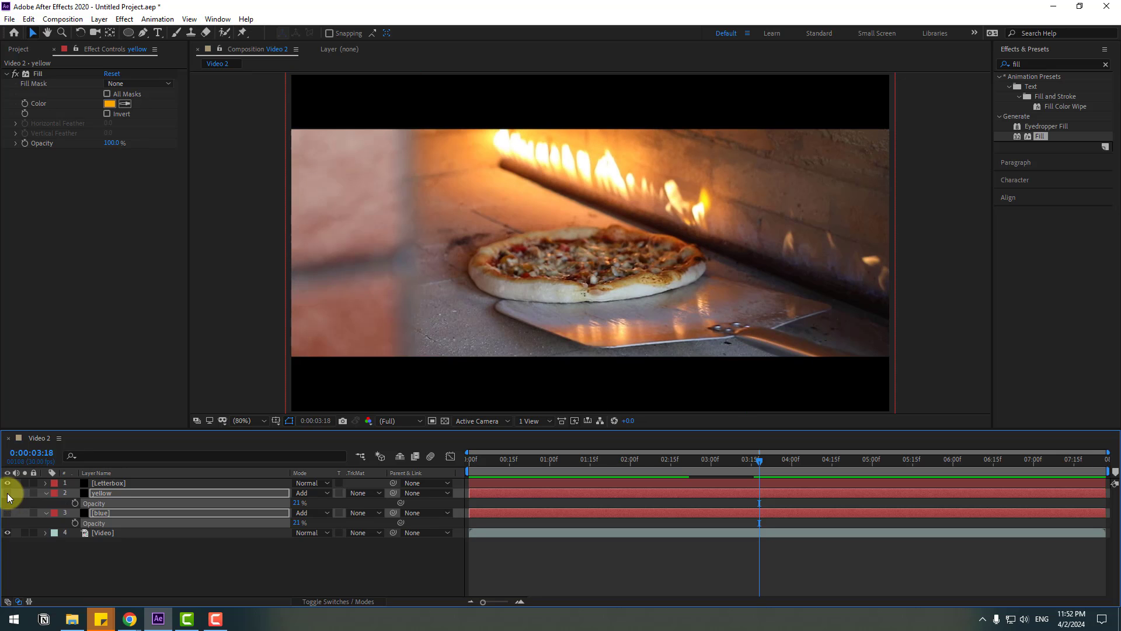
left_click(7, 494)
left_click(8, 494)
left_click(8, 494)
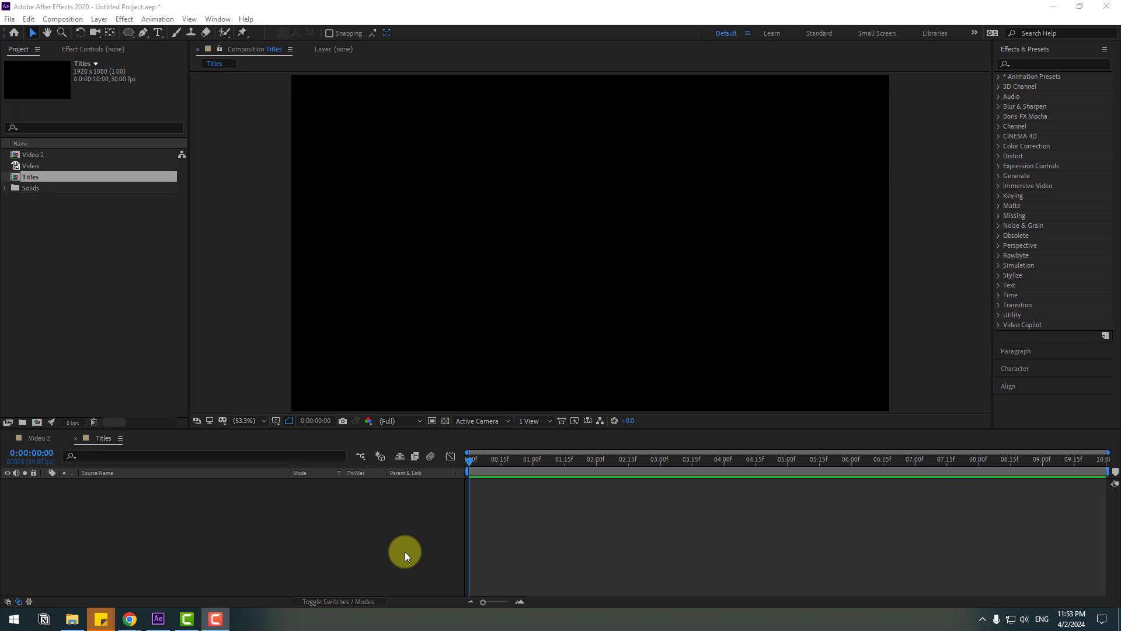
Create a centred paragraph text box with a smaller 'Director' heading
left_click(157, 32)
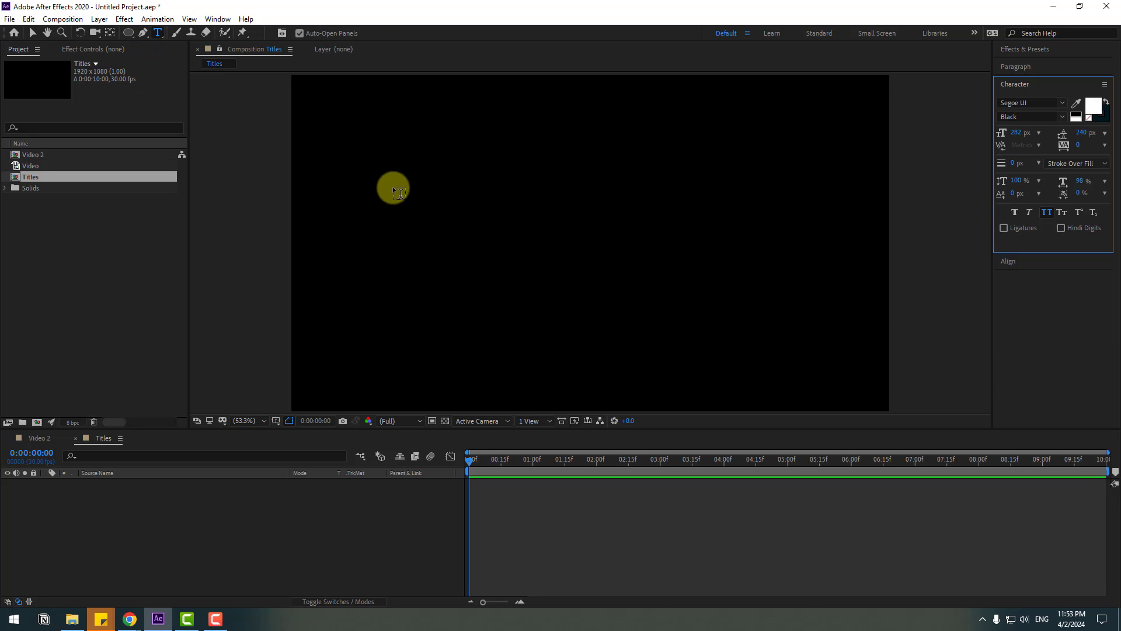
left_click_drag(469, 113, 779, 403)
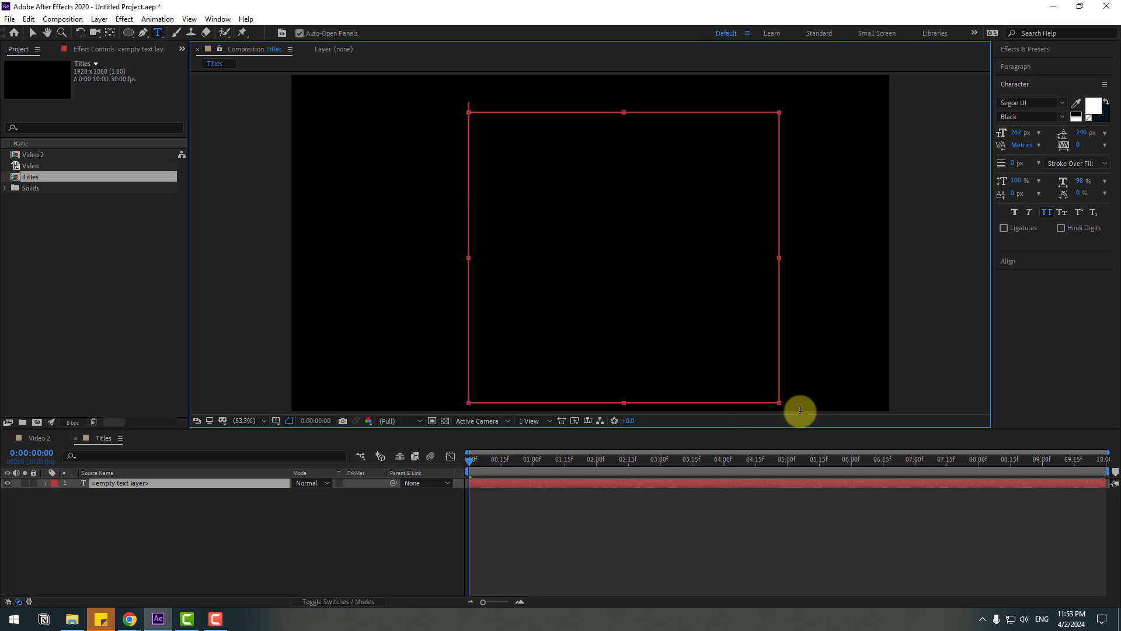
type("Director")
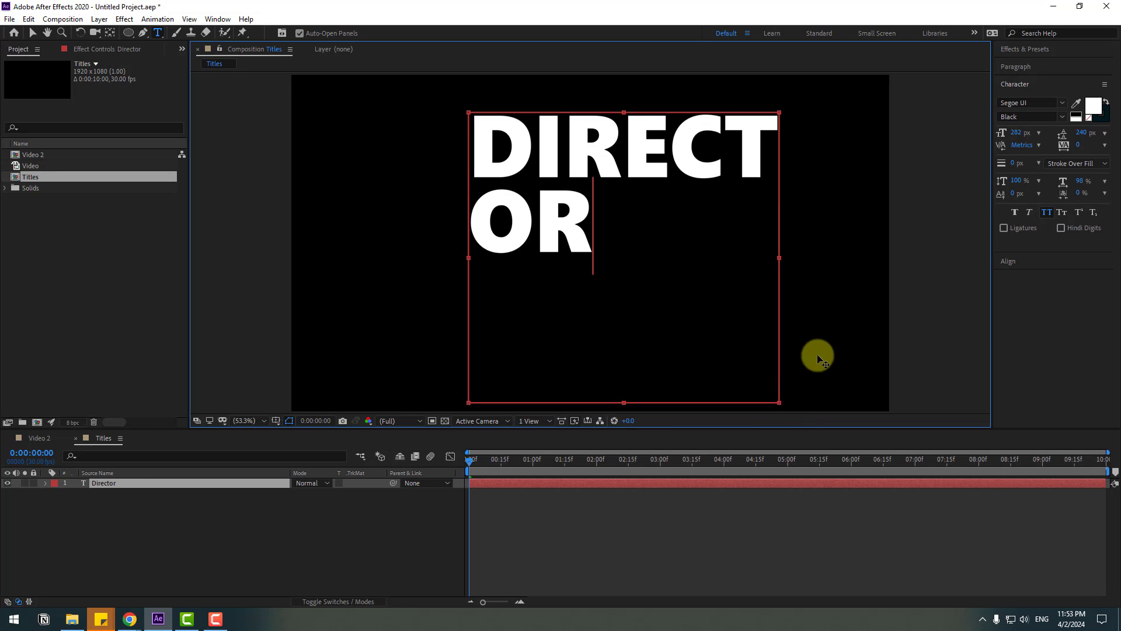
key("ctrl+a")
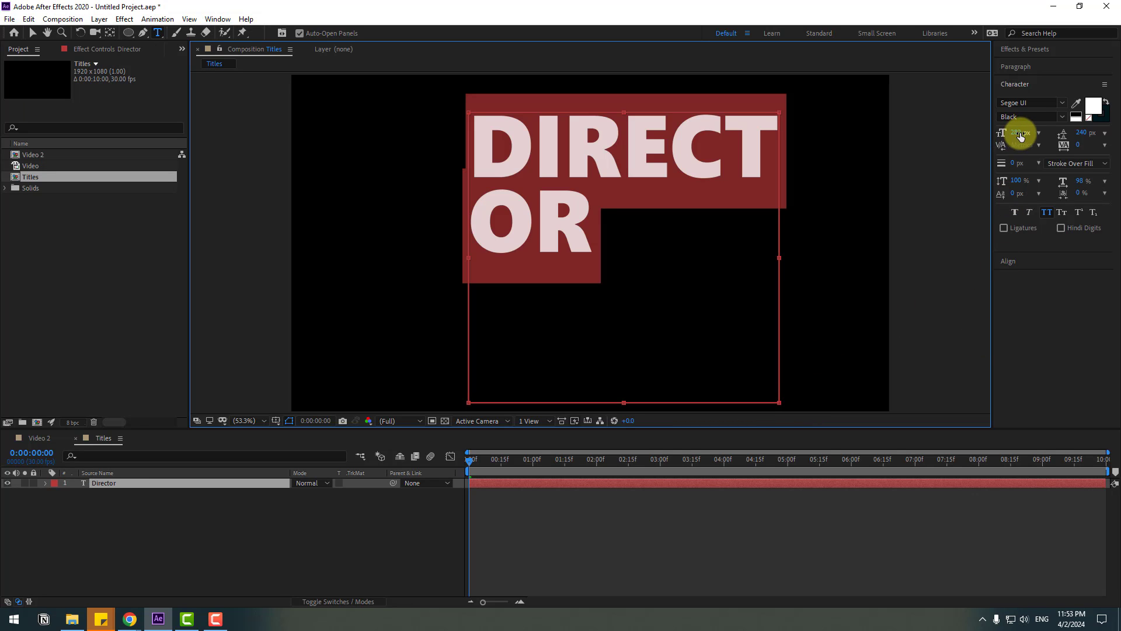
left_click_drag(1016, 132, 885, 142)
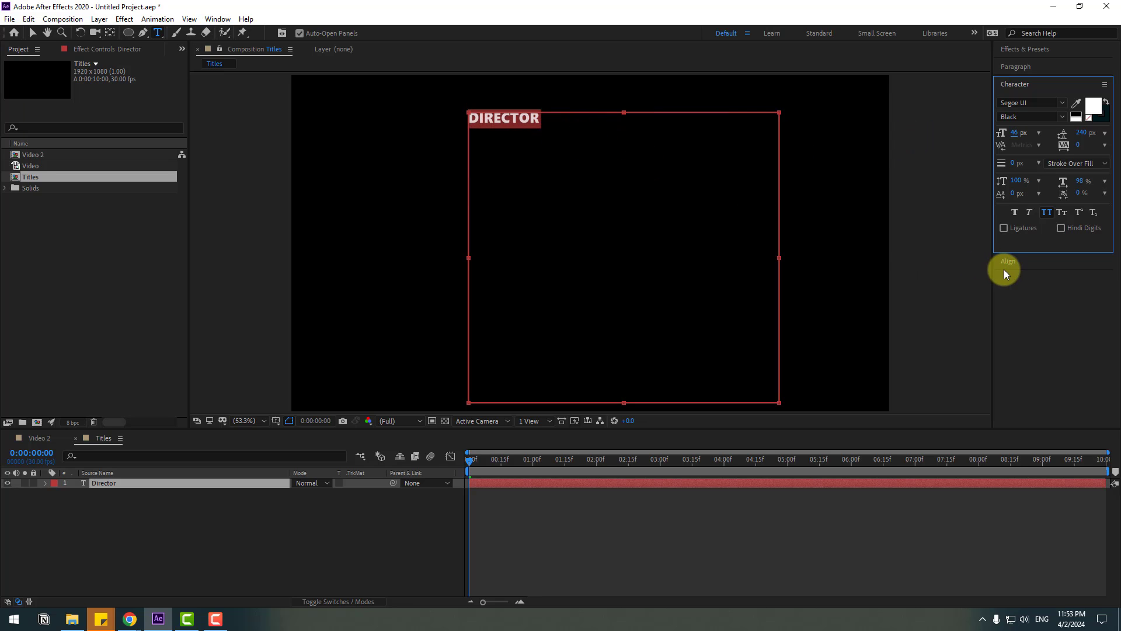
left_click(1018, 67)
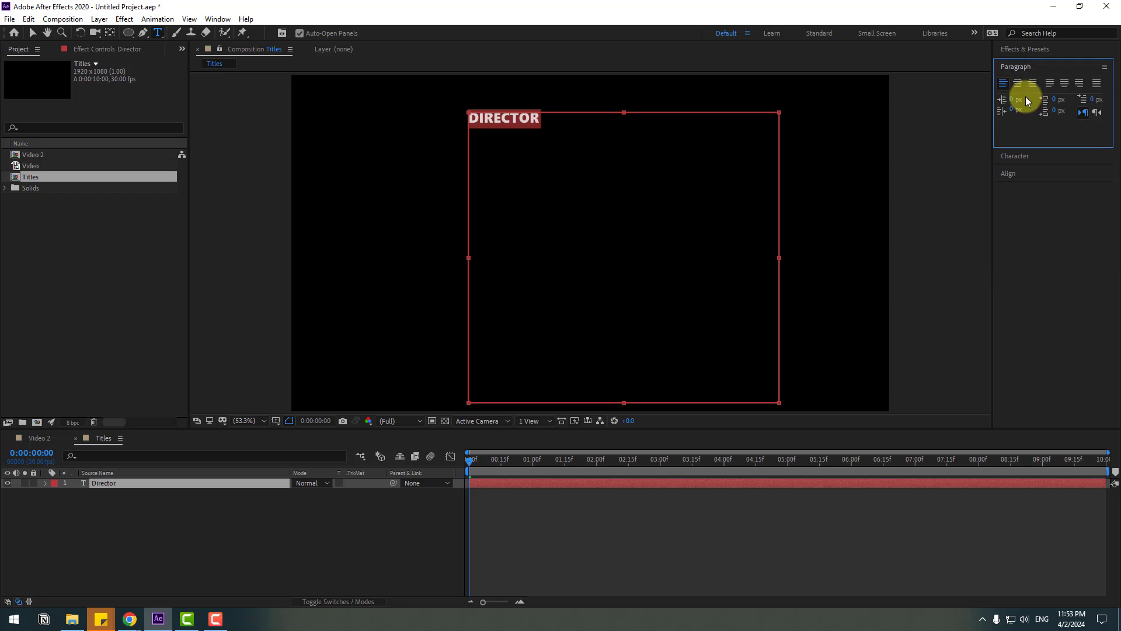
left_click(1019, 86)
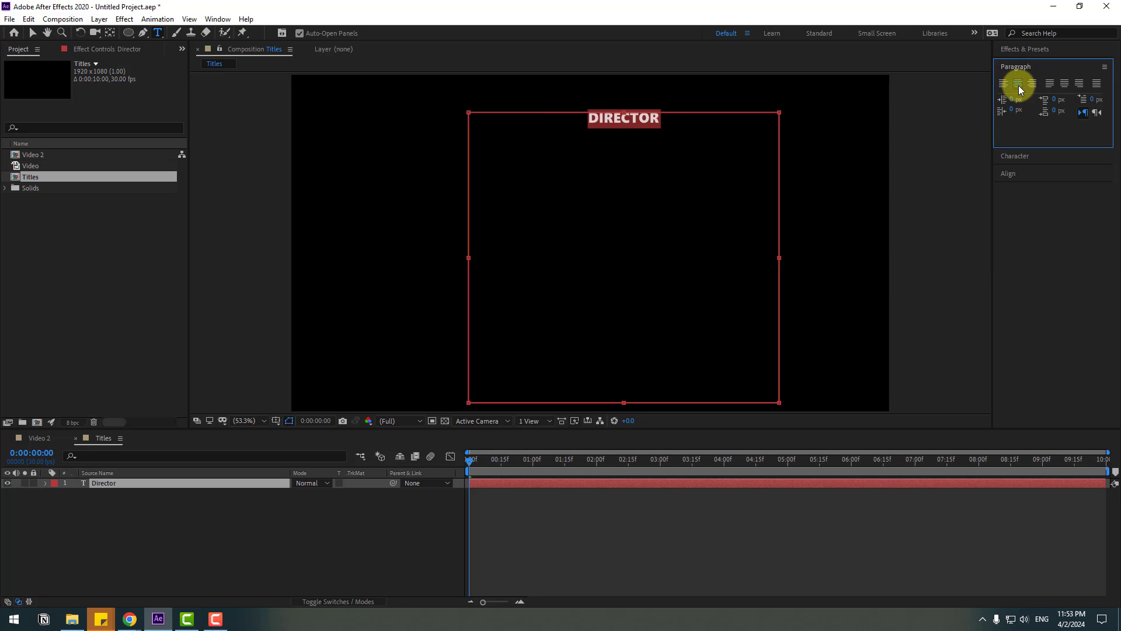
Type the director's name under the heading and tighten the line spacing
left_click(668, 119)
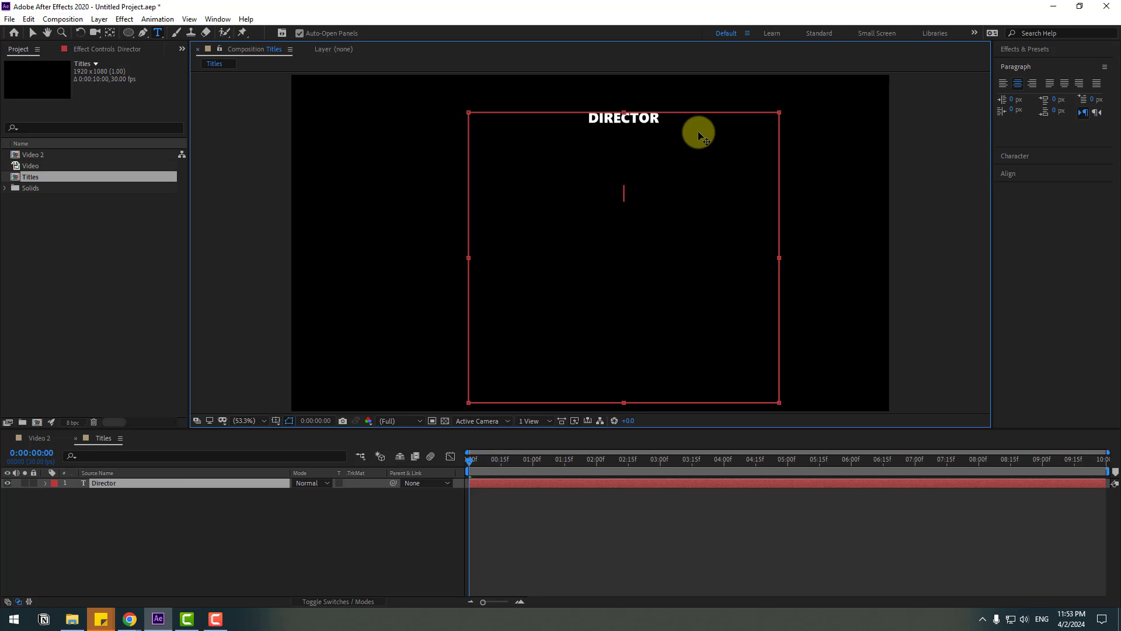
type("NIJAT IR")
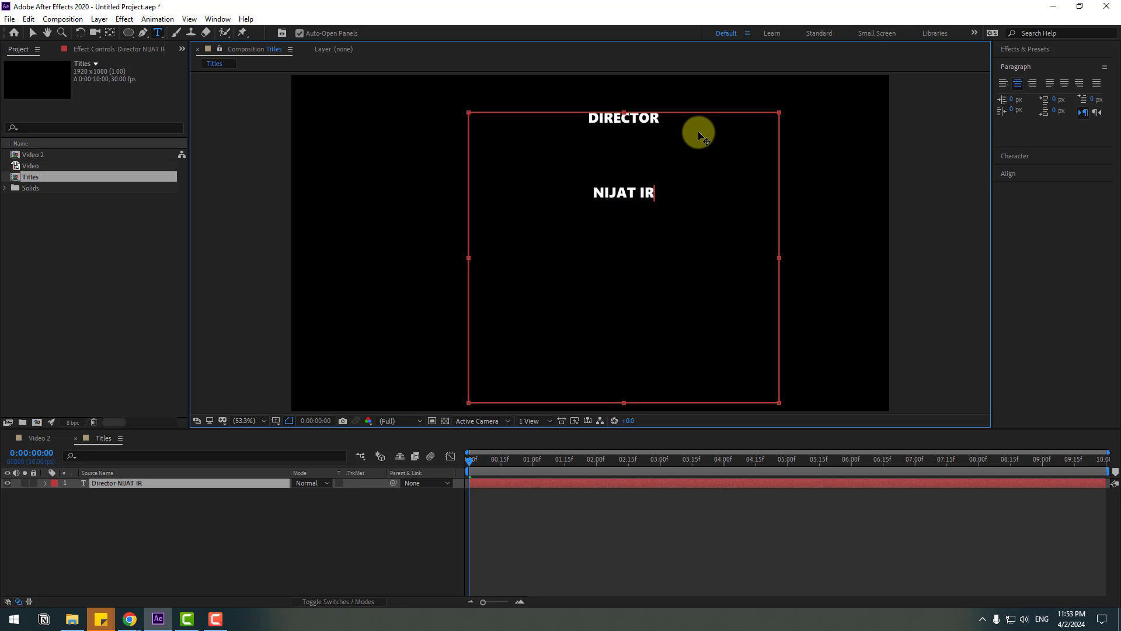
key("BackSpace")
type("BRAHIMLI")
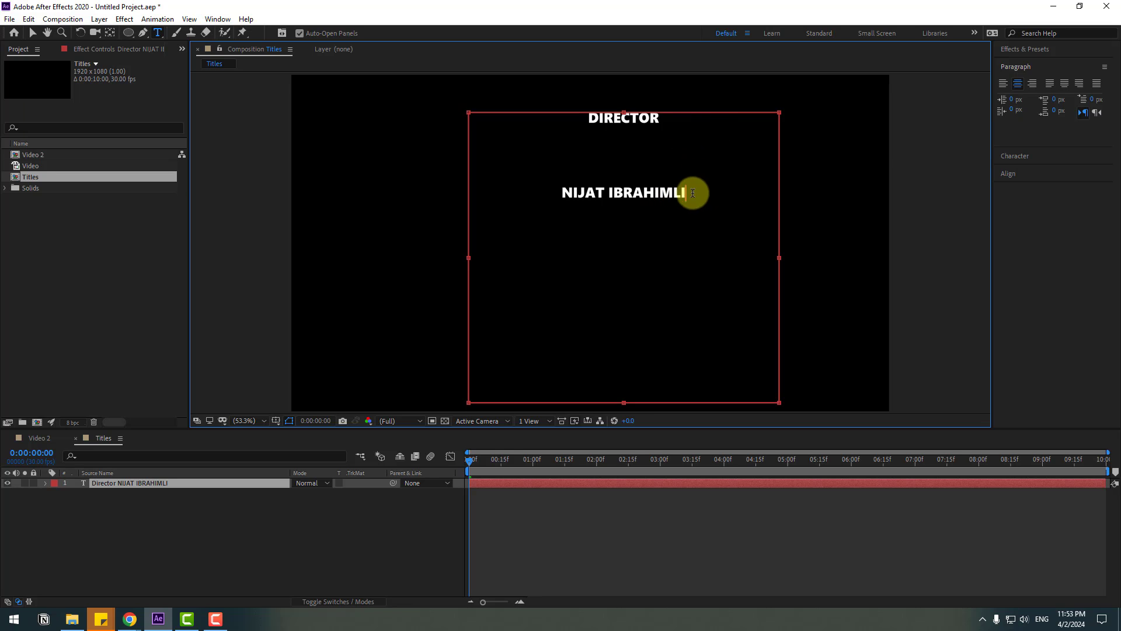
left_click_drag(690, 192, 544, 95)
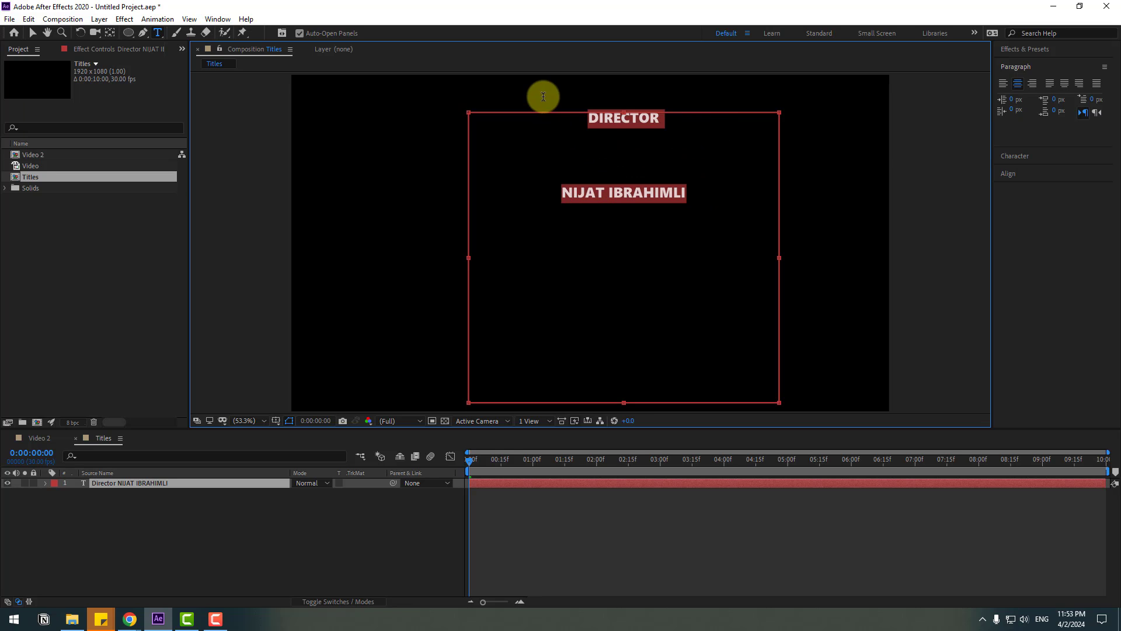
left_click(1022, 155)
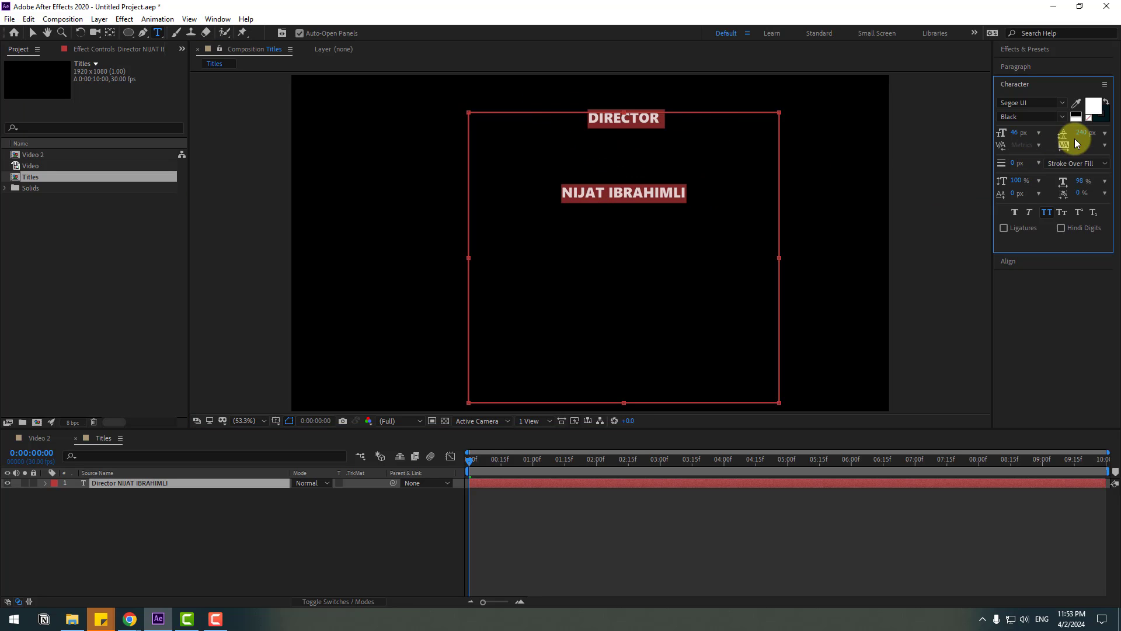
left_click_drag(1082, 134, 985, 143)
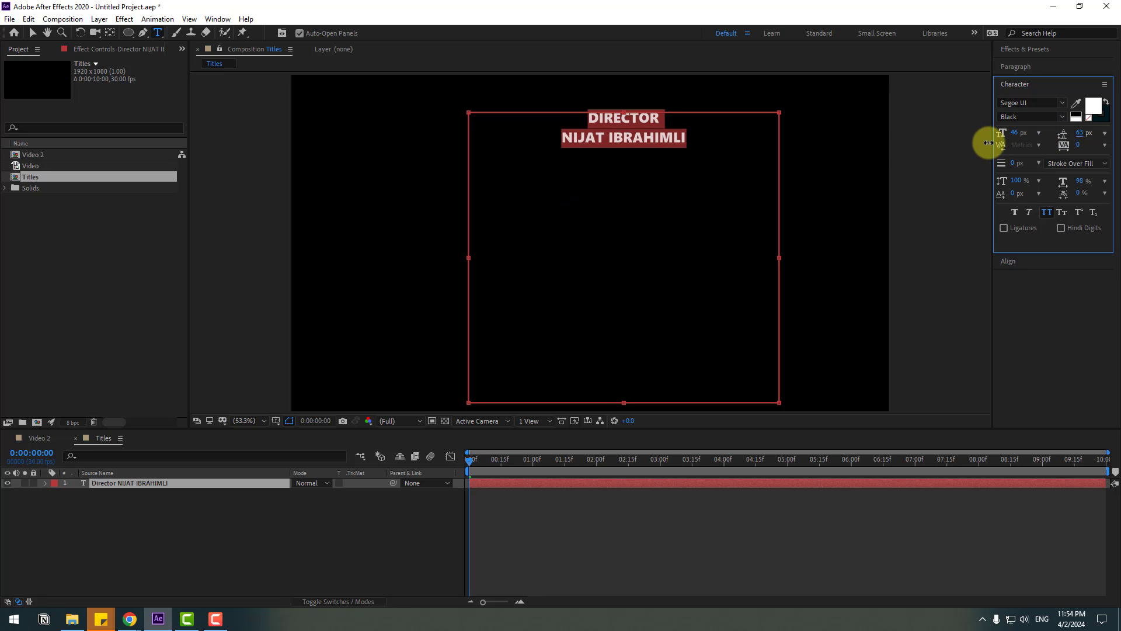
left_click(701, 140)
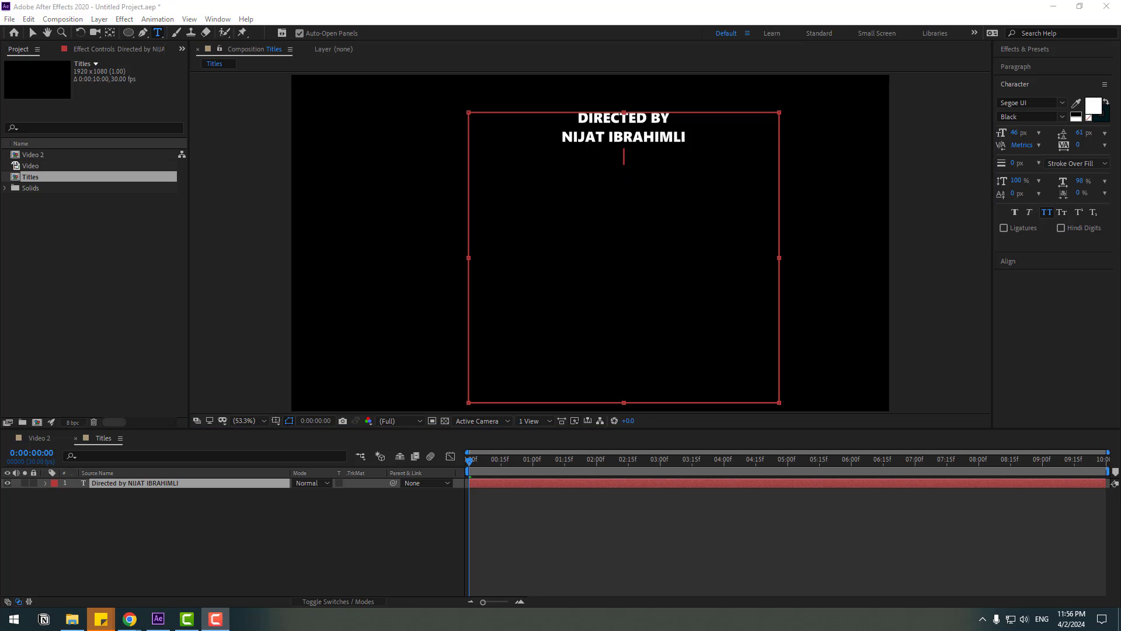
Add the Written by, Produced by, Cinematography and Edited by credits with their names
key("Return")
type("Written by")
key("Return")
type("Jaco Van Dormael")
key("Return")
key("Return")
type("Produced by")
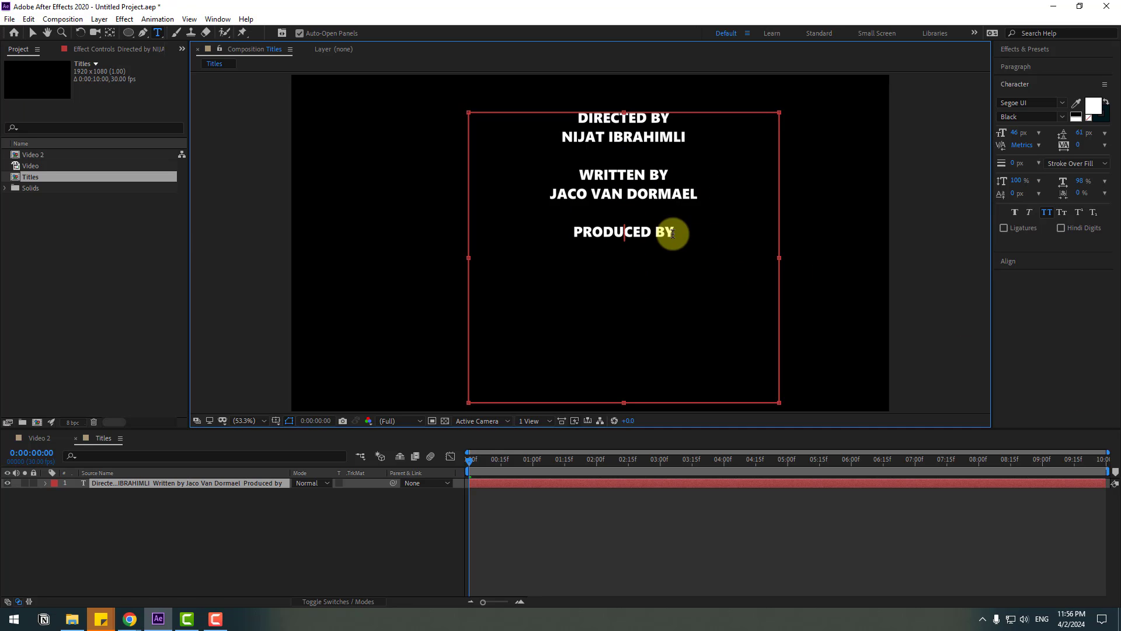
key("Return")
type("Philippe Godeau  Cinematography Christophe Beaucarne  Edited by Matyas Veress")
Set the editor, cinematographer, producer, writer and director name lines to Regular weight
left_click_drag(571, 366, 676, 365)
left_click(1062, 117)
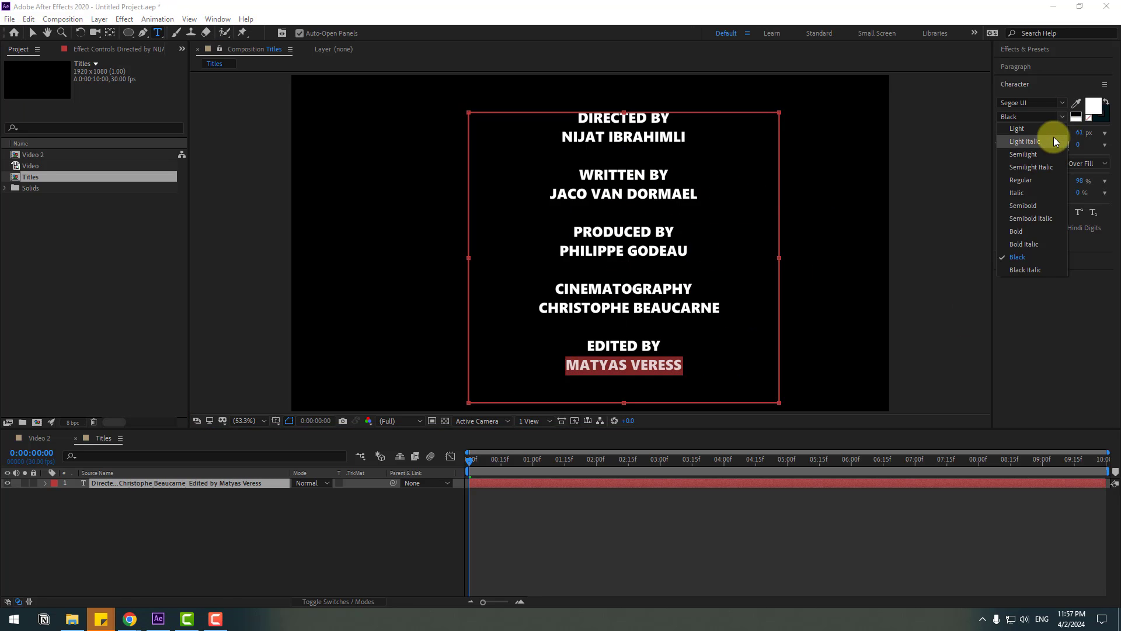
left_click(1021, 180)
left_click_drag(537, 308, 722, 307)
left_click(1062, 116)
left_click(1030, 180)
left_click_drag(560, 251, 689, 251)
left_click(1062, 117)
left_click(1030, 180)
left_click_drag(549, 193, 698, 194)
left_click(1062, 117)
left_click(1030, 180)
left_click_drag(562, 136, 685, 137)
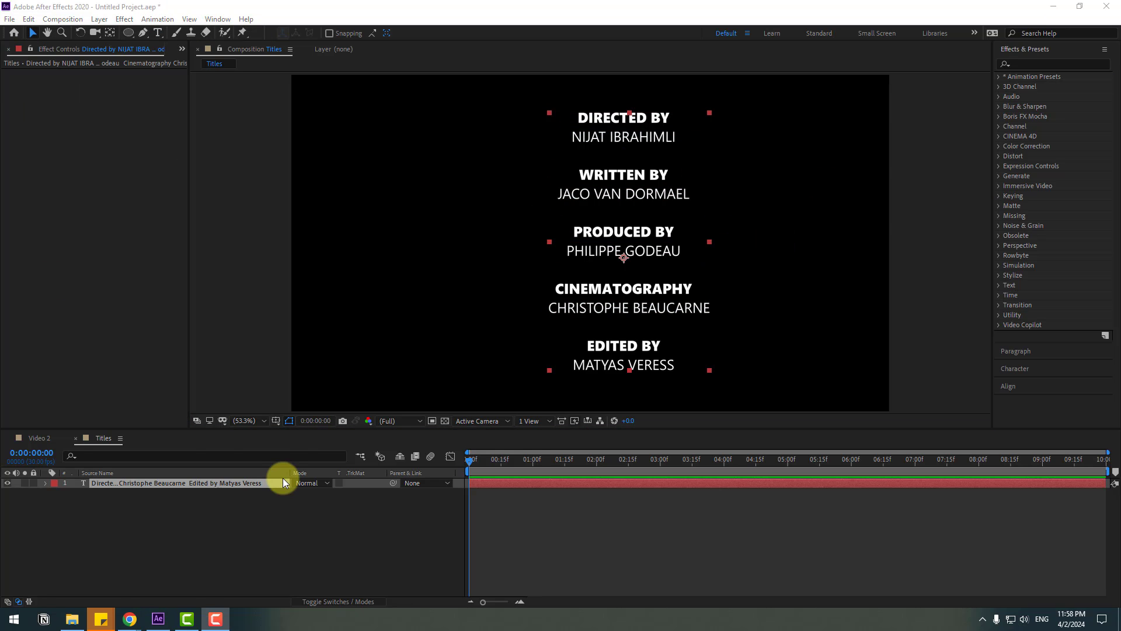
Pre-compose the credits text layer into a new composition named 'Title'
left_click(122, 531)
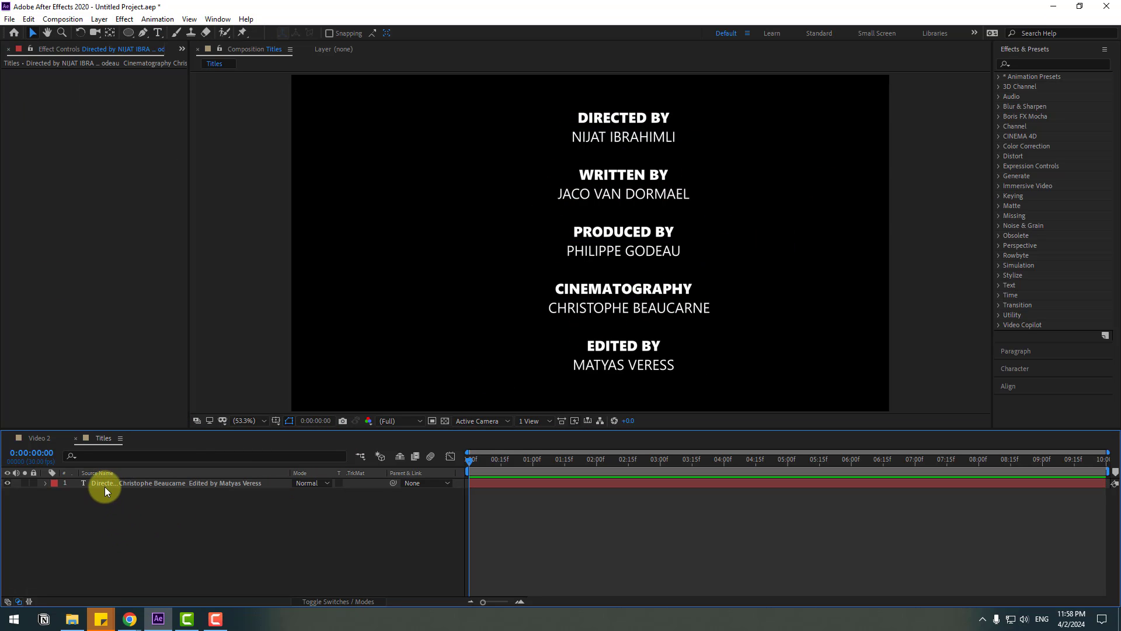
left_click(106, 484)
right_click(101, 485)
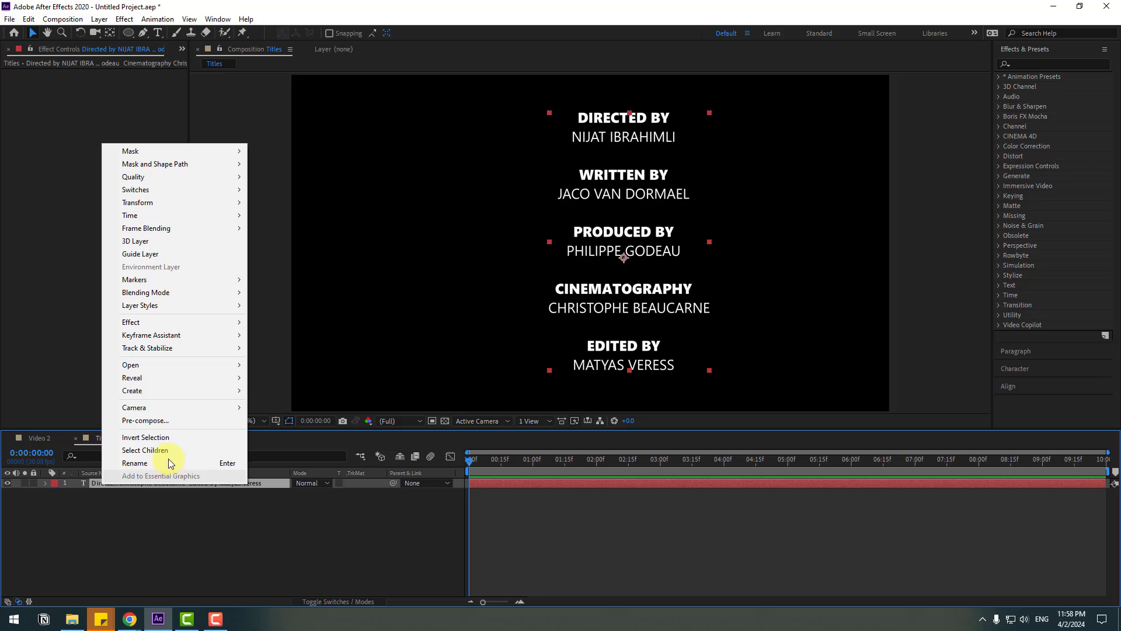
left_click(153, 422)
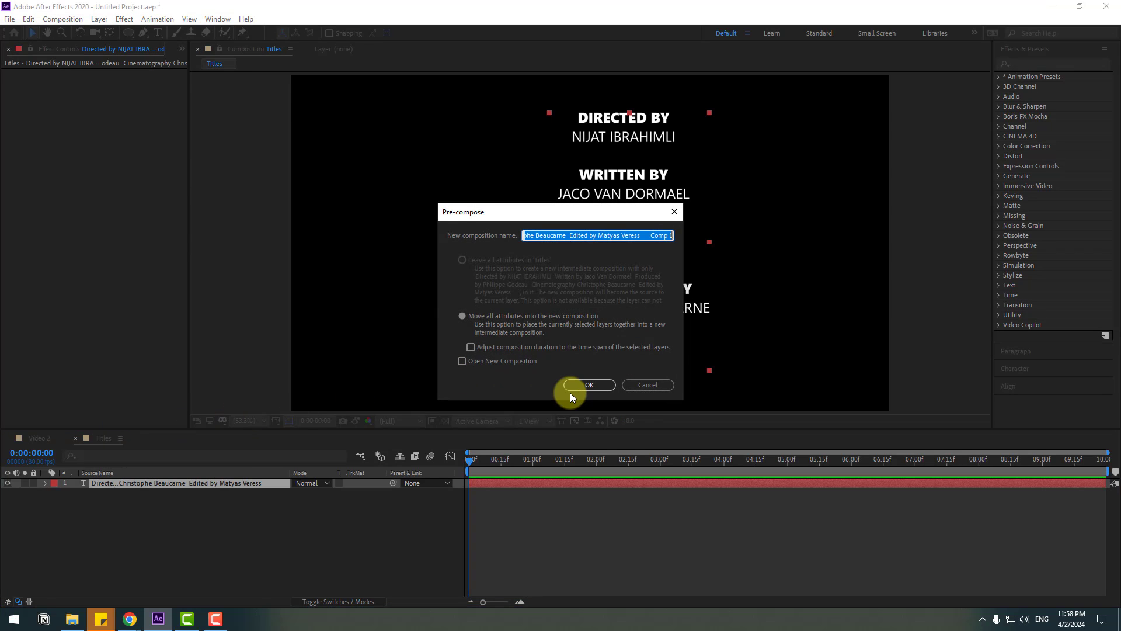
type("Title")
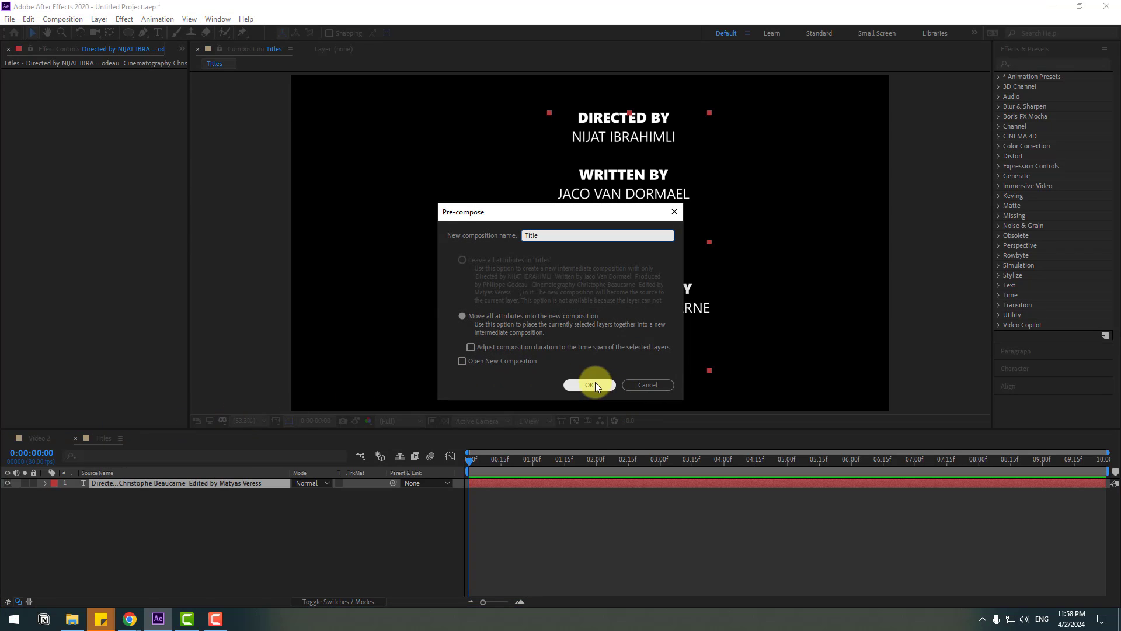
left_click(590, 385)
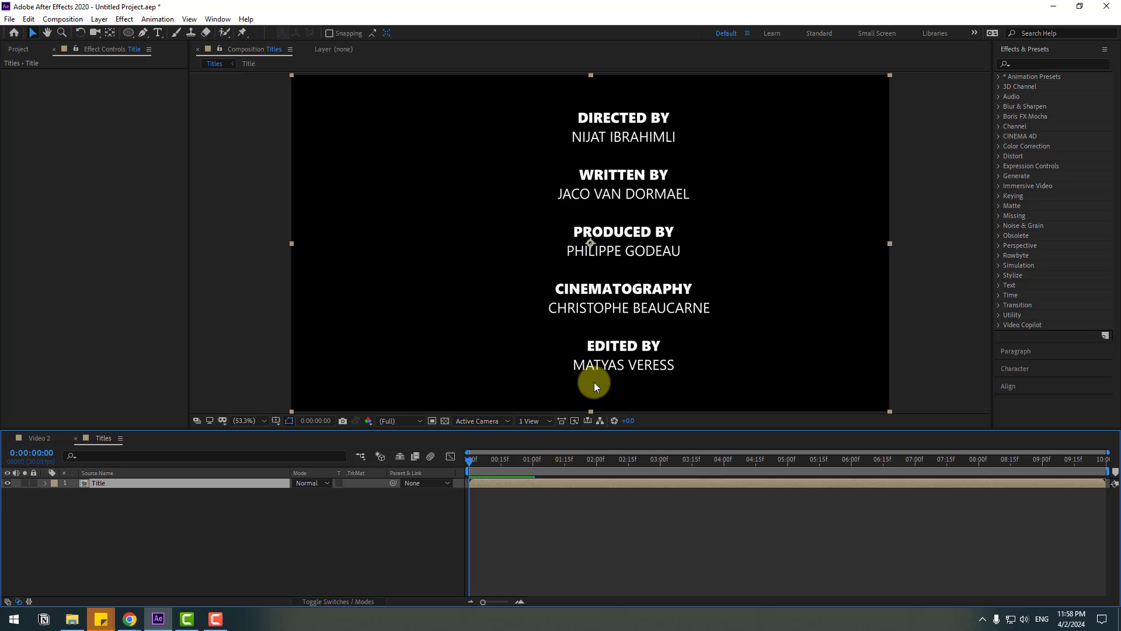
Show Title's Position and the safe guides, then shift the credits block left
left_click(105, 482)
key("p")
left_click(276, 420)
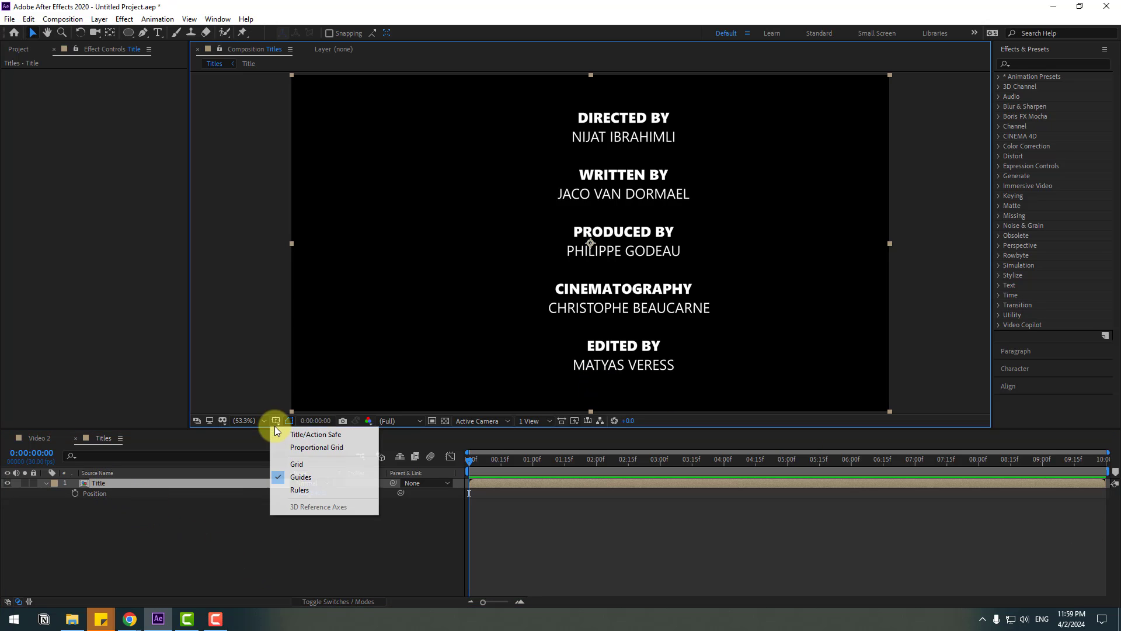
left_click(328, 437)
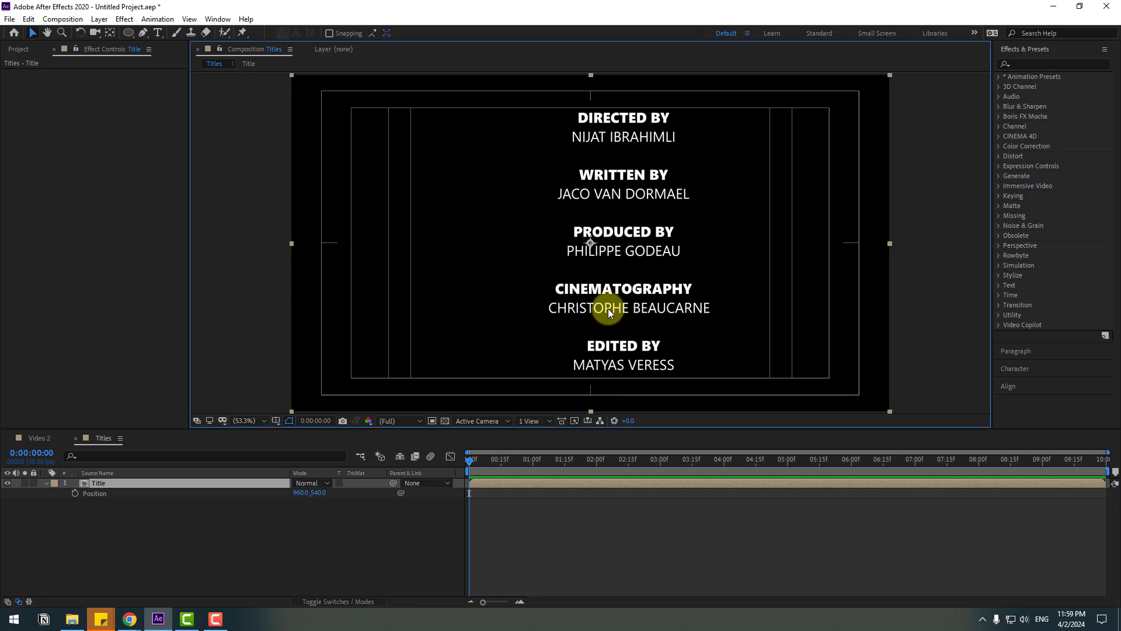
left_click_drag(608, 308, 576, 306)
left_click(155, 531)
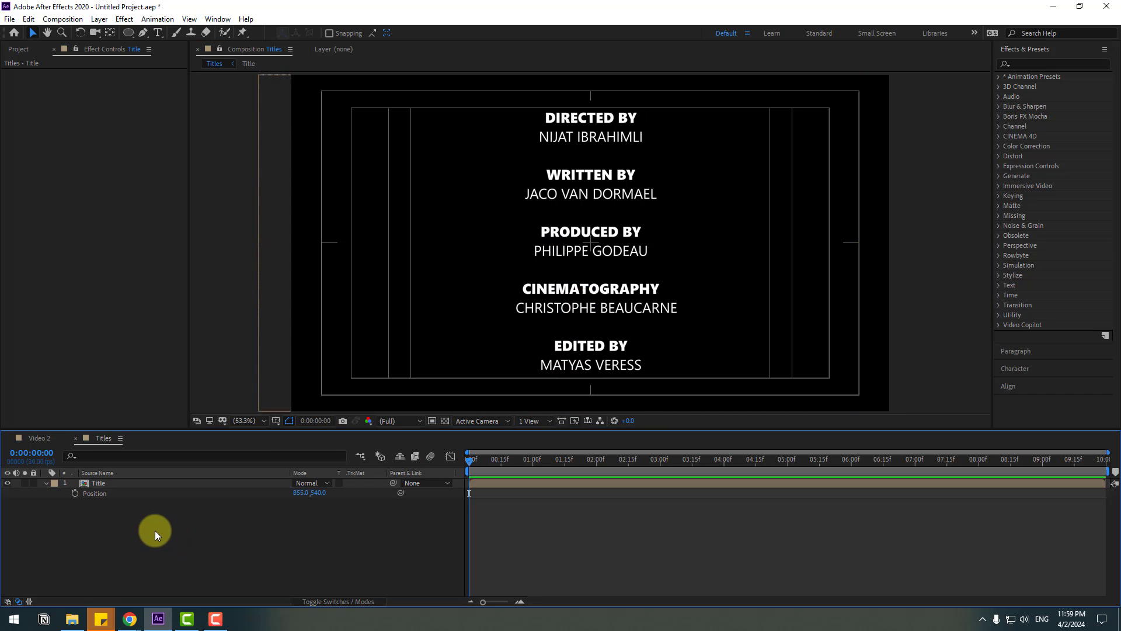
Keyframe Position from below the frame (Y 1506) to above it (Y -412)
left_click(75, 493)
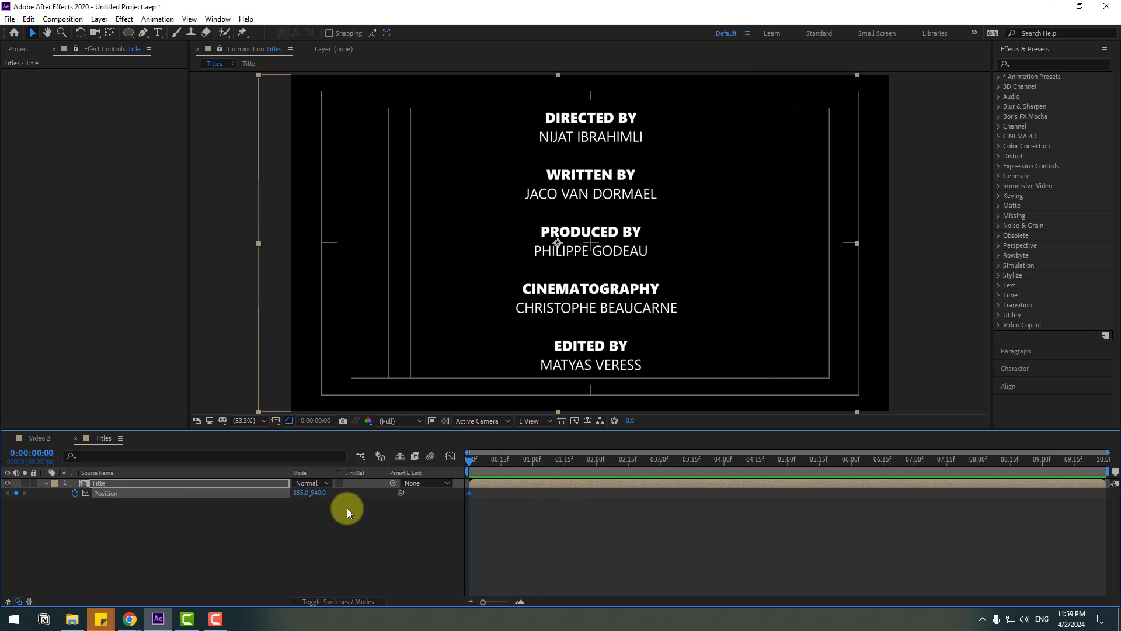
left_click_drag(319, 496, 617, 485)
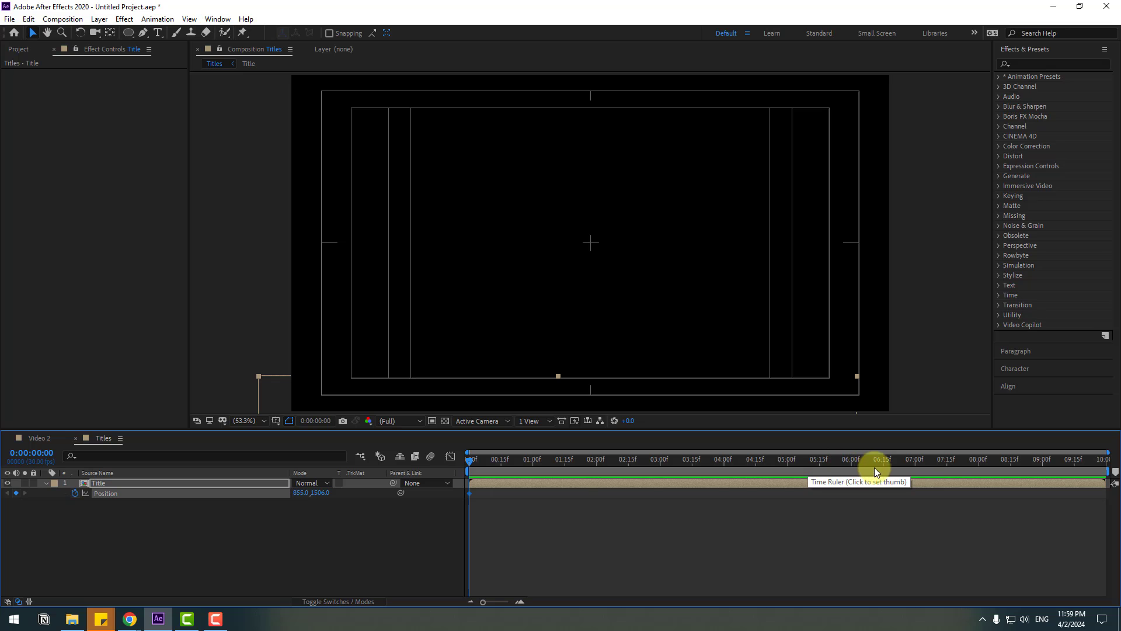
left_click(917, 462)
left_click_drag(315, 493, 205, 489)
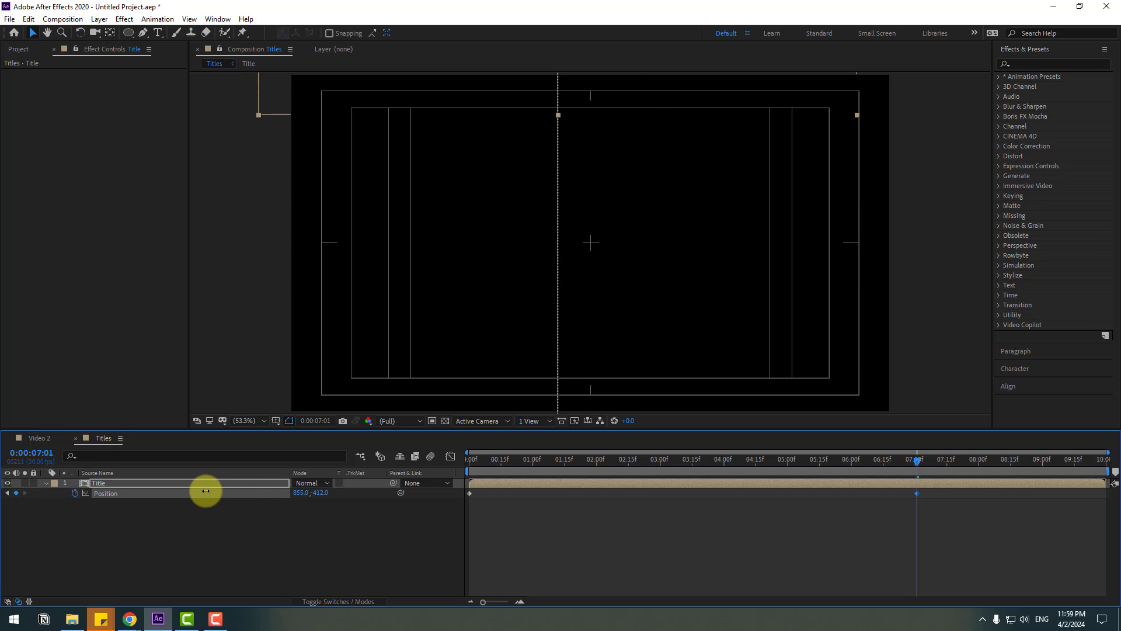
left_click(850, 508)
Move the end Position keyframe toward 10 seconds and preview the slower scroll
key("space")
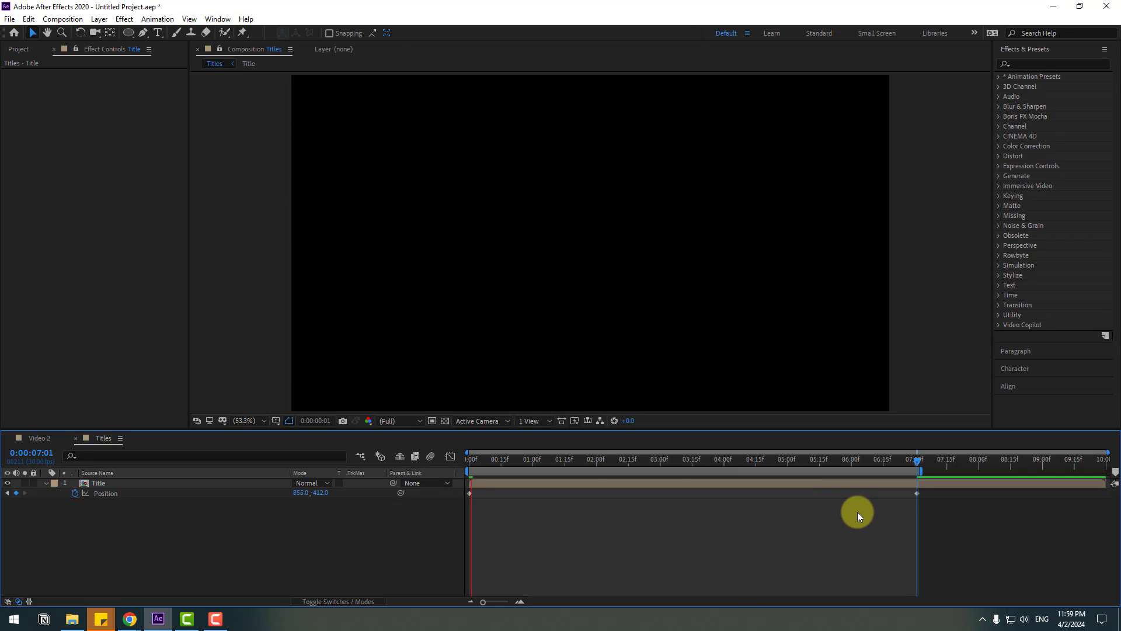
left_click(900, 460)
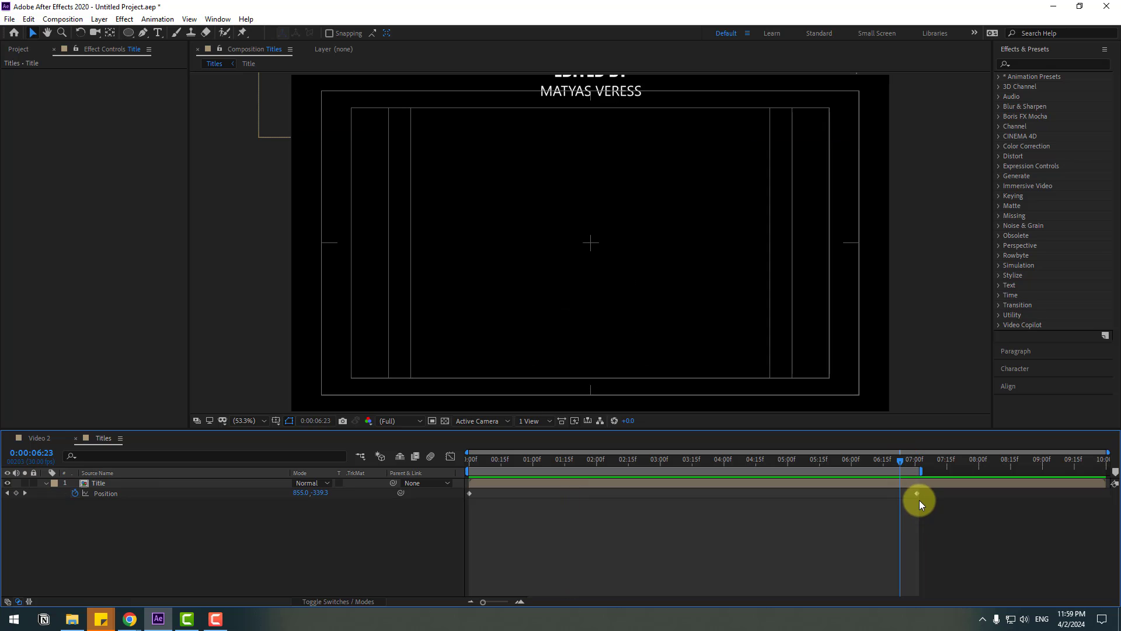
left_click_drag(917, 494, 1107, 498)
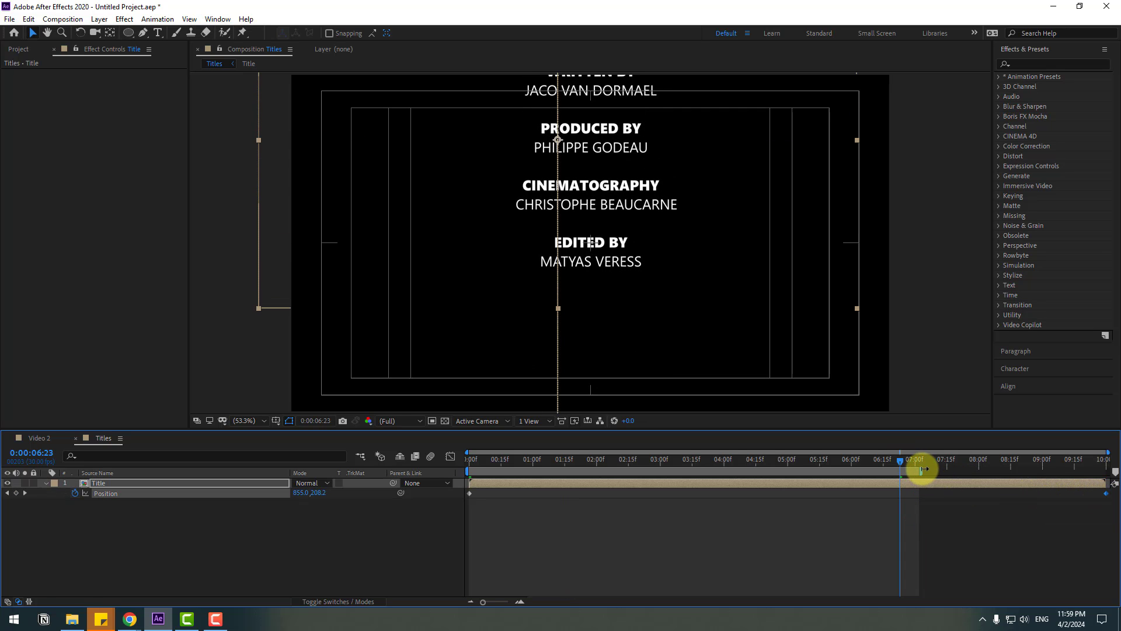
left_click_drag(921, 471, 1114, 471)
key("space")
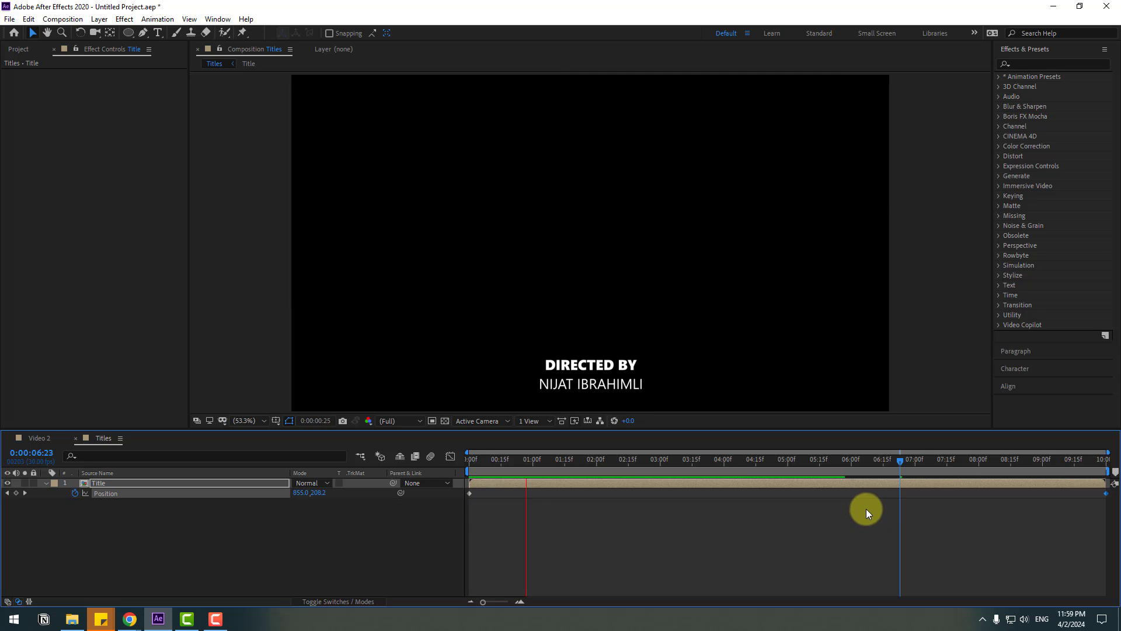
Change the Titles composition duration to 0:00:20:00
left_click(748, 474)
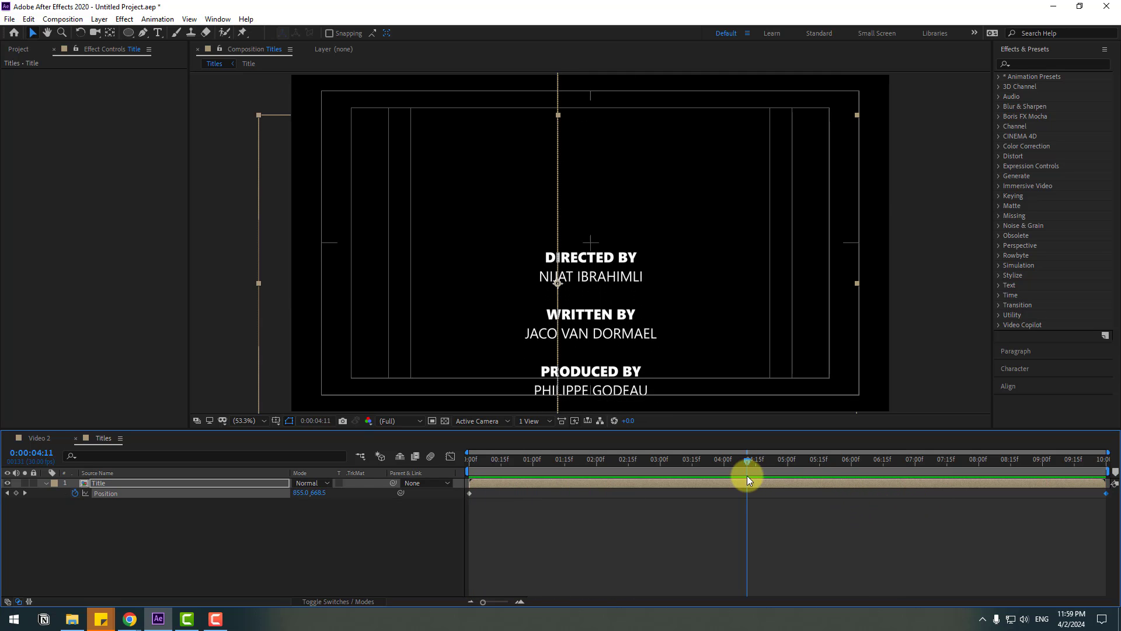
right_click(220, 546)
left_click(278, 435)
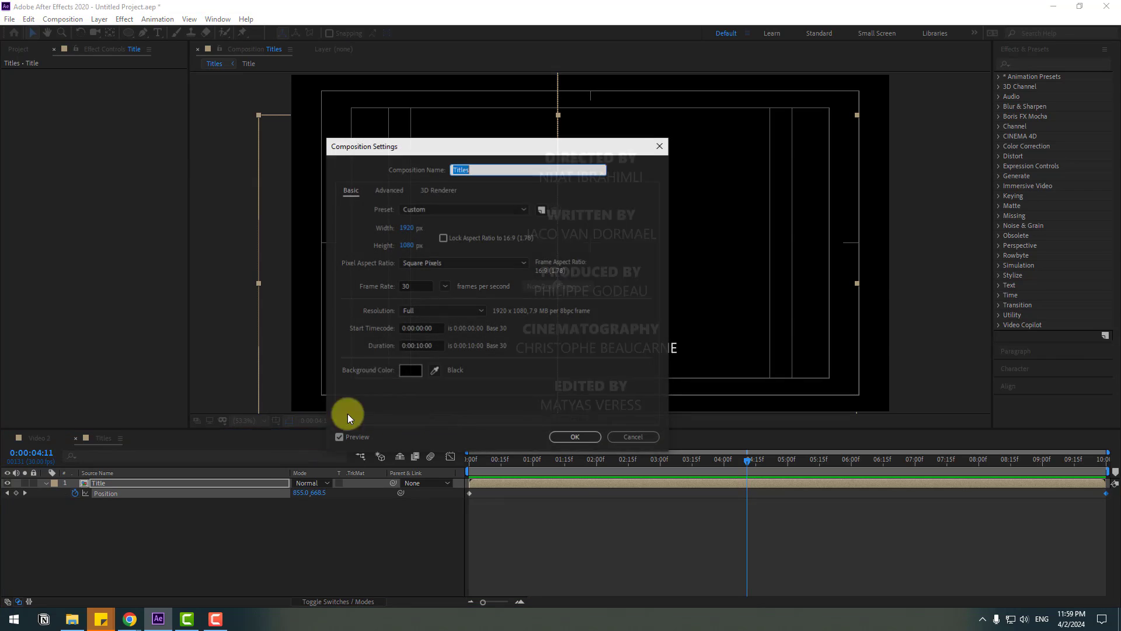
left_click(417, 347)
key("BackSpace")
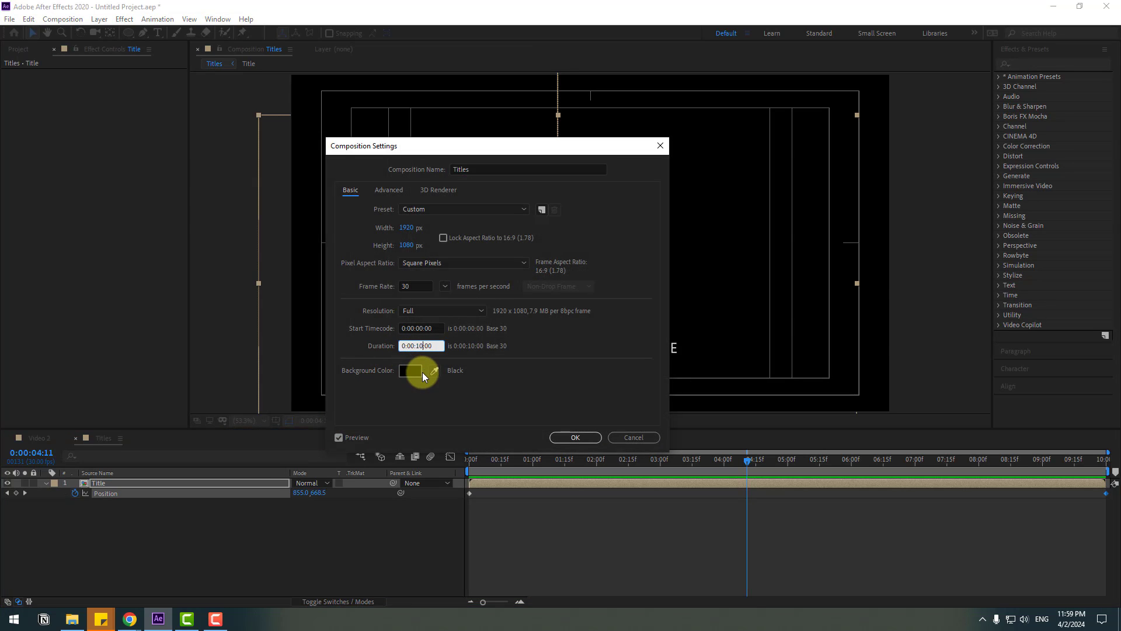
key("Delete")
key("Delete")
type("20:")
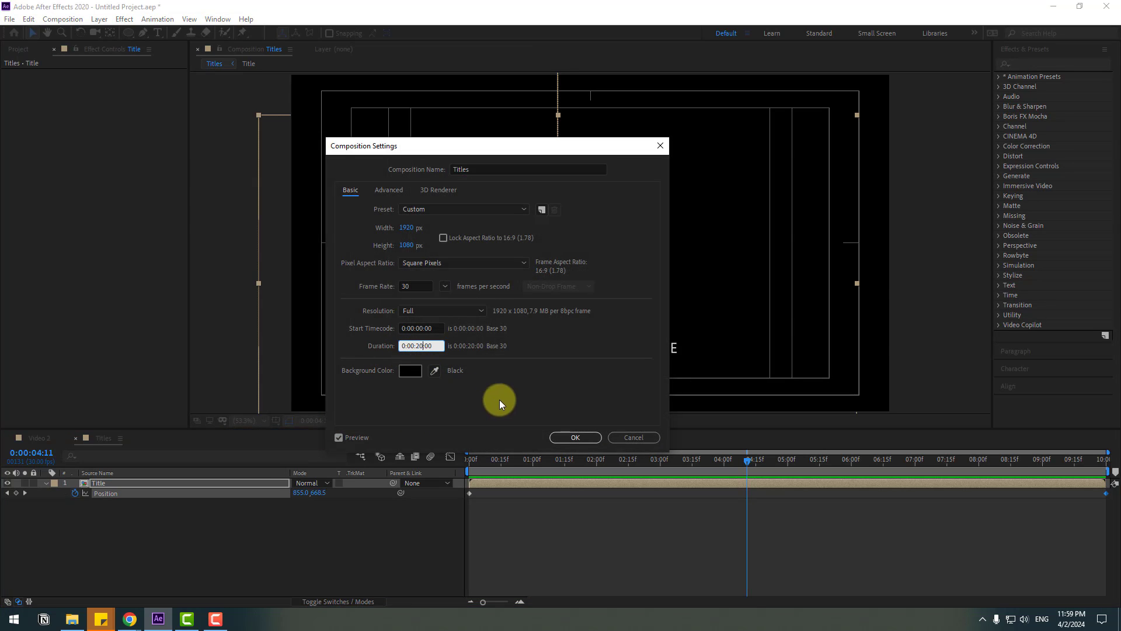
left_click(574, 437)
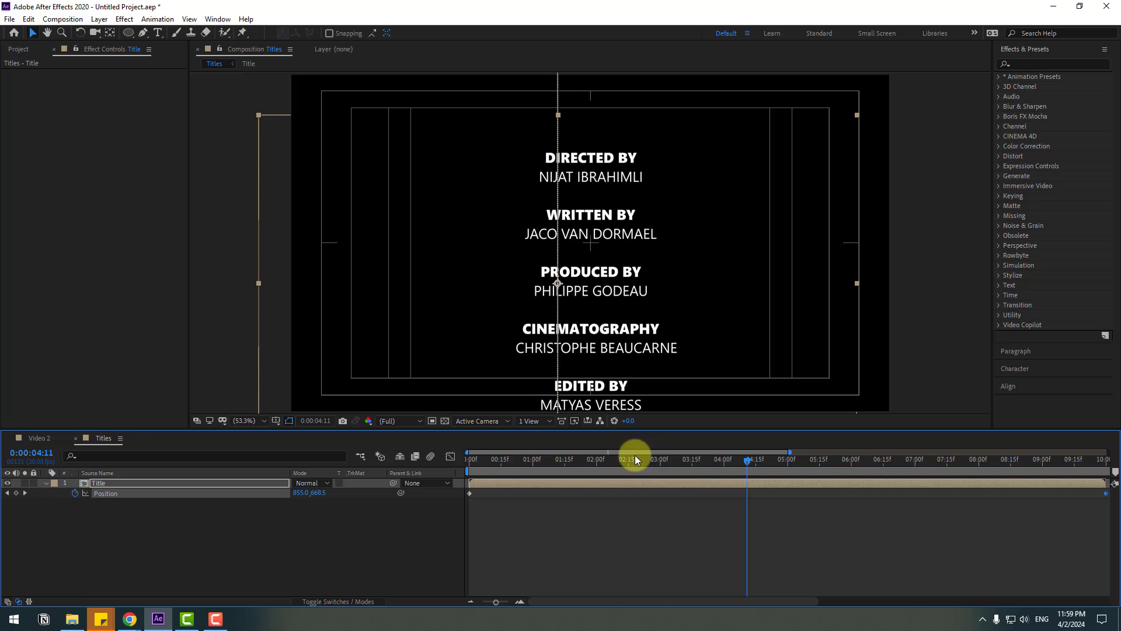
Set the Title precomp to 20 seconds and extend its text layer to the new end
double_click(94, 483)
right_click(114, 544)
left_click(167, 433)
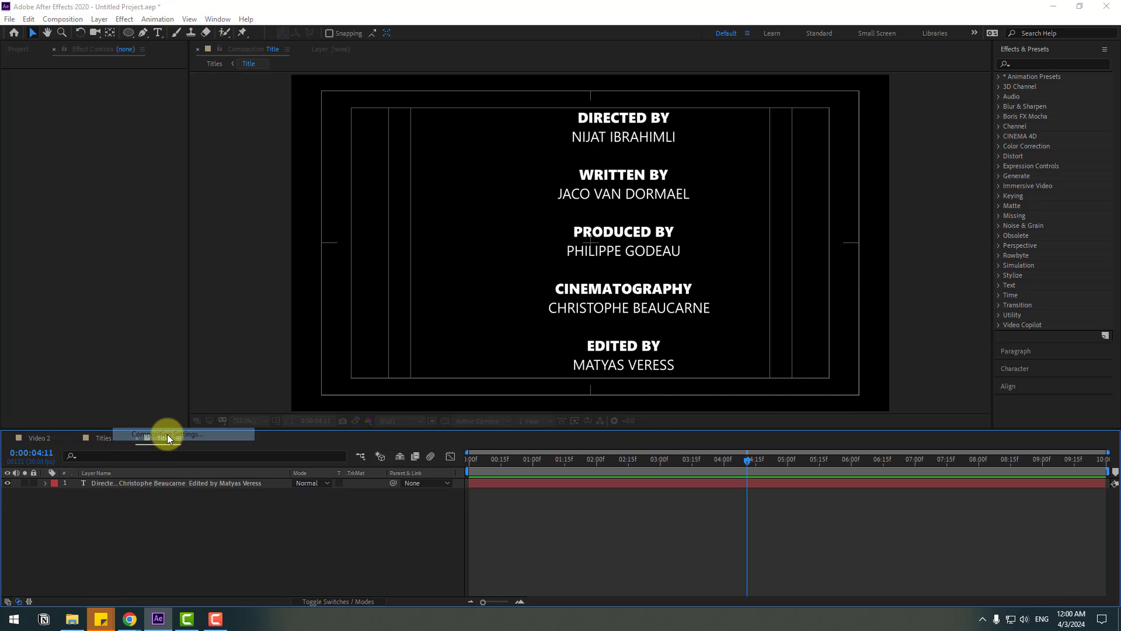
left_click(417, 341)
key("BackSpace")
type("20:00")
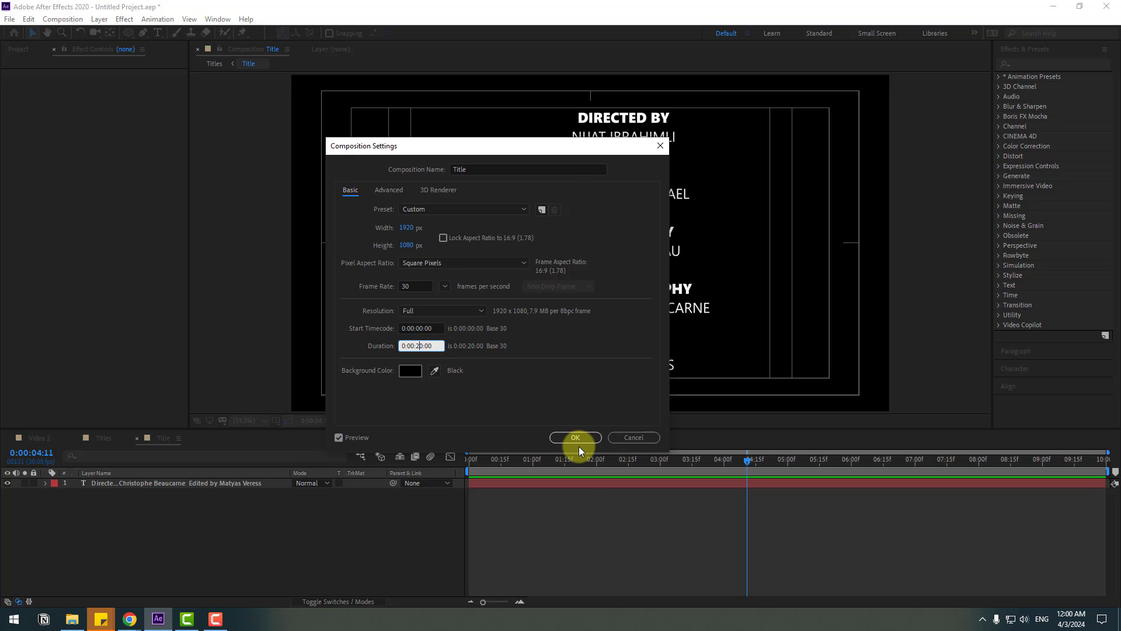
left_click(579, 442)
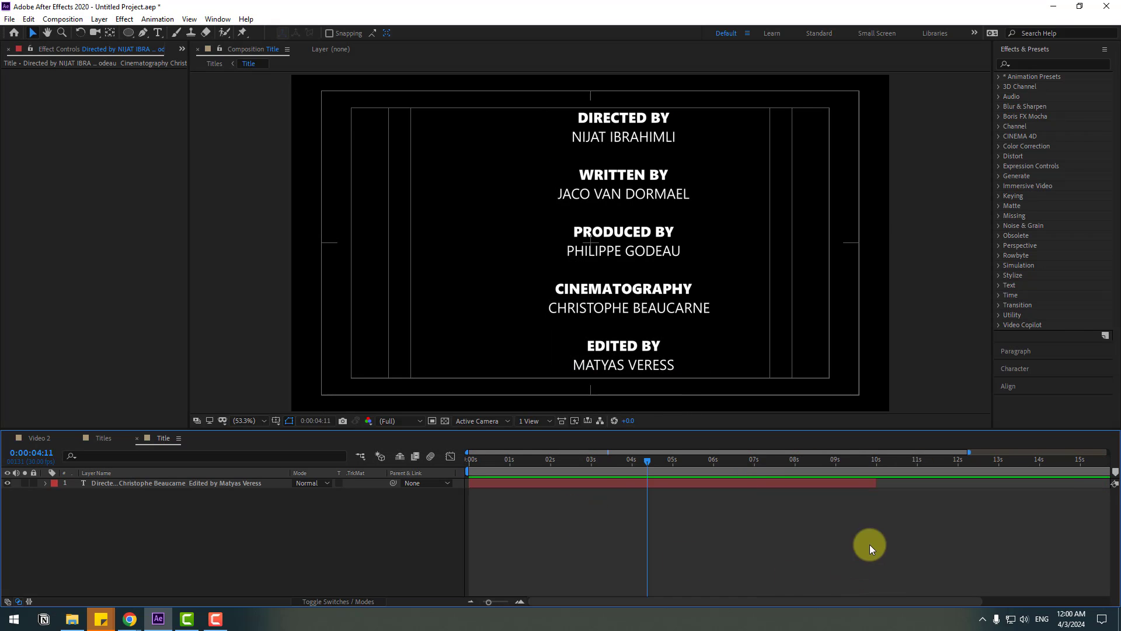
left_click_drag(792, 485, 1114, 483)
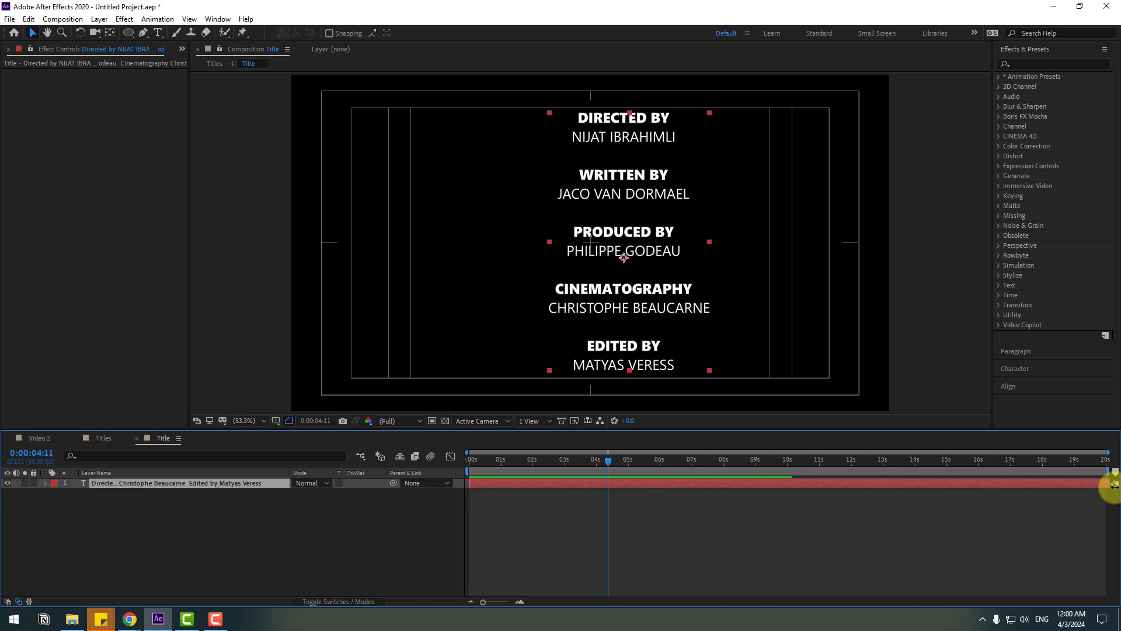
left_click(136, 439)
left_click(74, 486)
Extend the Title layer and its end Position keyframe to 20 seconds, then preview
key("p")
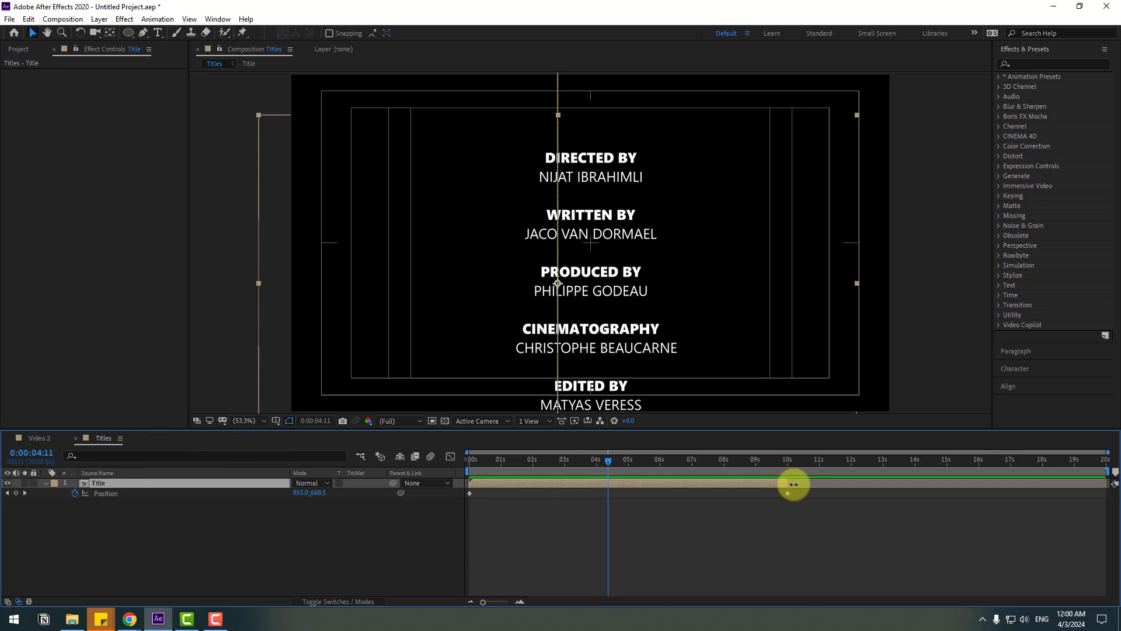
left_click_drag(797, 481, 1112, 482)
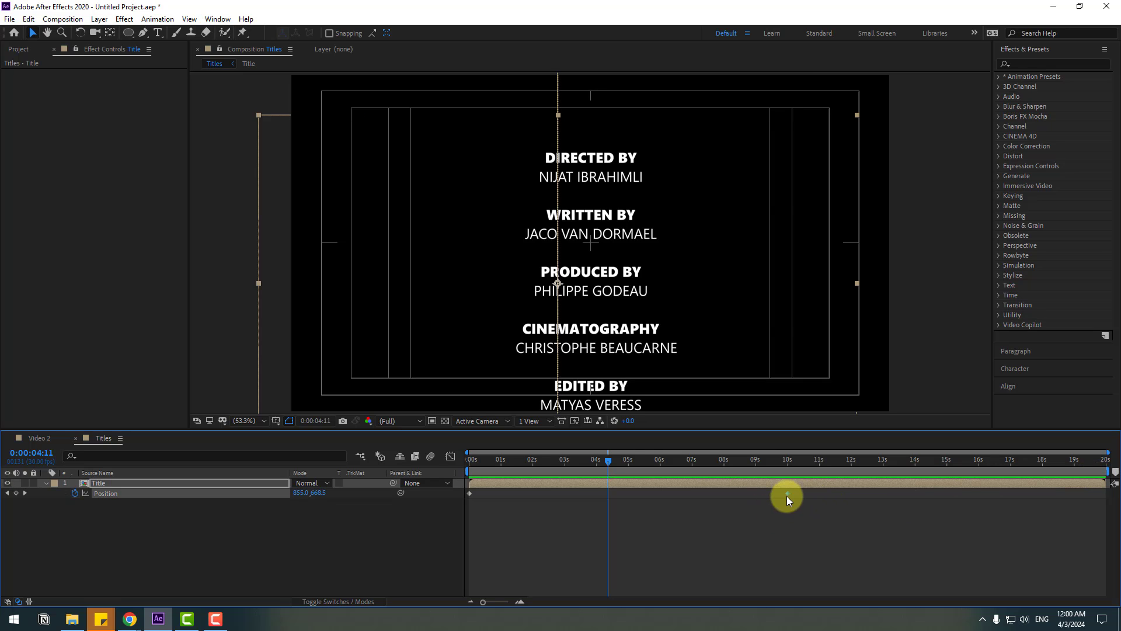
left_click_drag(788, 494, 1103, 494)
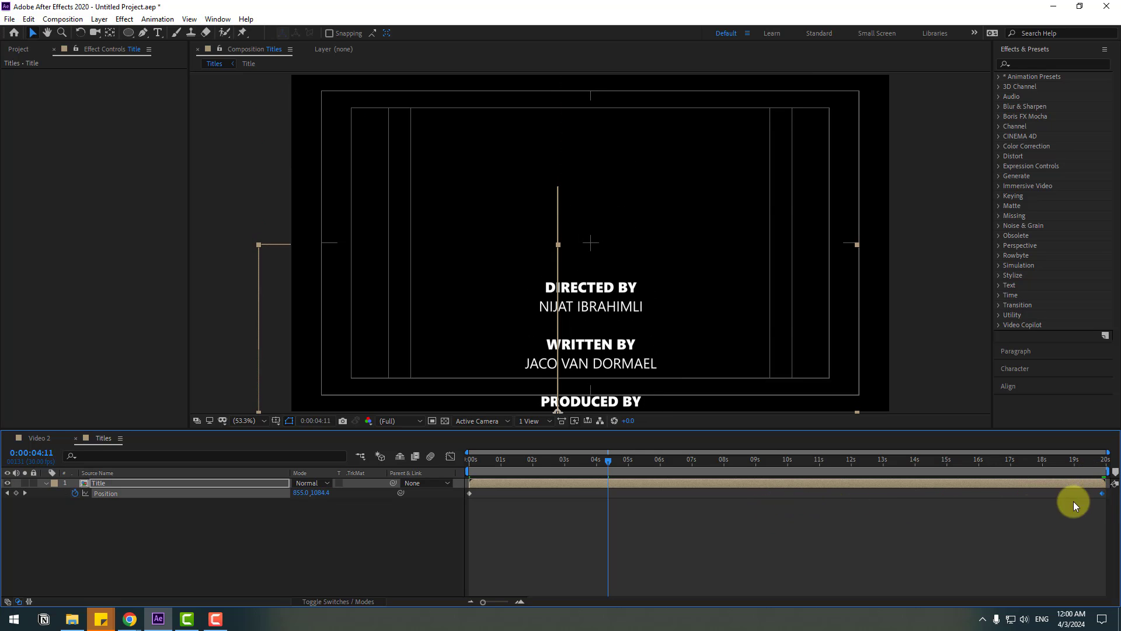
left_click(982, 496)
key("space")
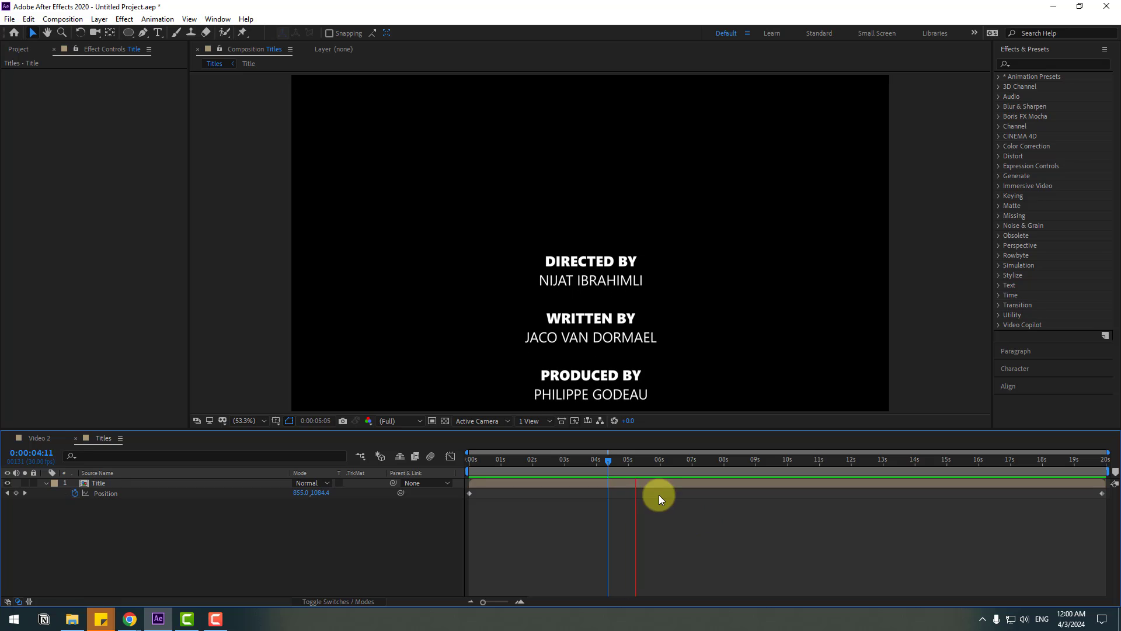
left_click(672, 463)
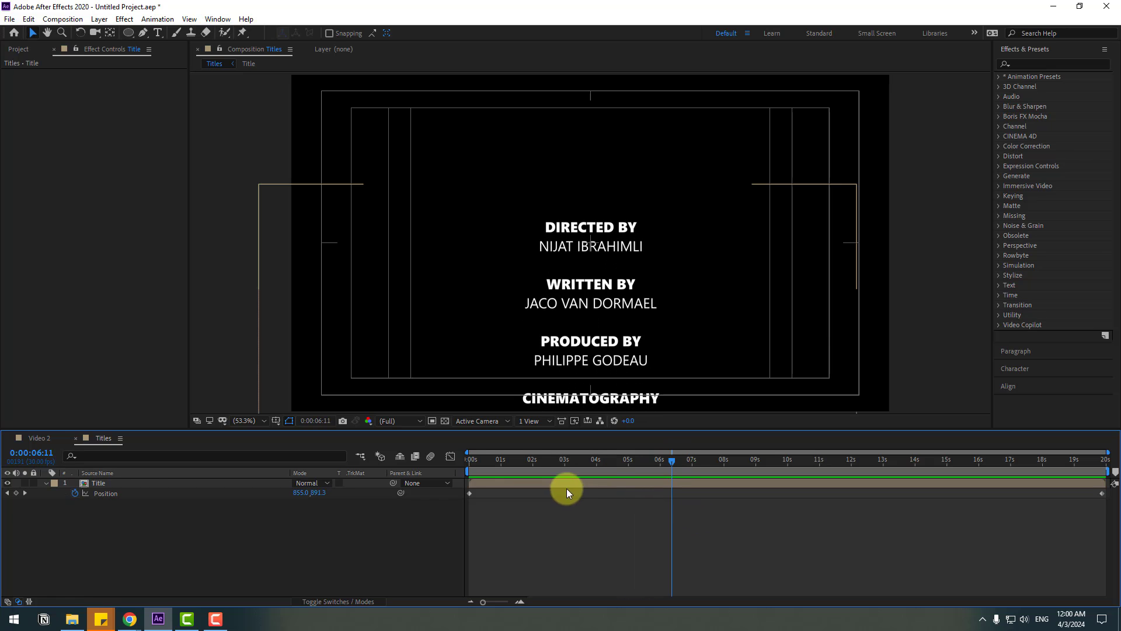
left_click(98, 485)
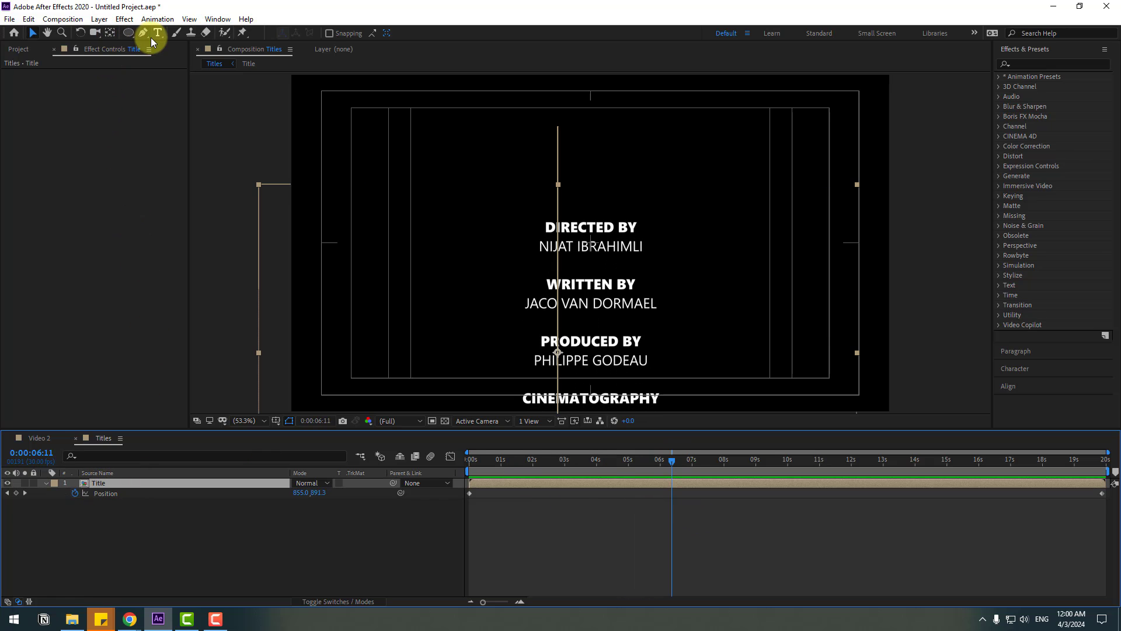
Draw a rectangle mask around the central credits on the Title layer
left_click_drag(129, 34, 155, 40)
left_click_drag(688, 461, 787, 458)
mouse_move(473, 87)
left_mouse_down()
mouse_move(621, 216)
mouse_move(746, 375)
mouse_move(747, 398)
left_mouse_up()
left_click_drag(779, 465, 746, 459)
Set Mask Feather to 327 px and Mask Expansion to -52 px, then preview
left_click(66, 504)
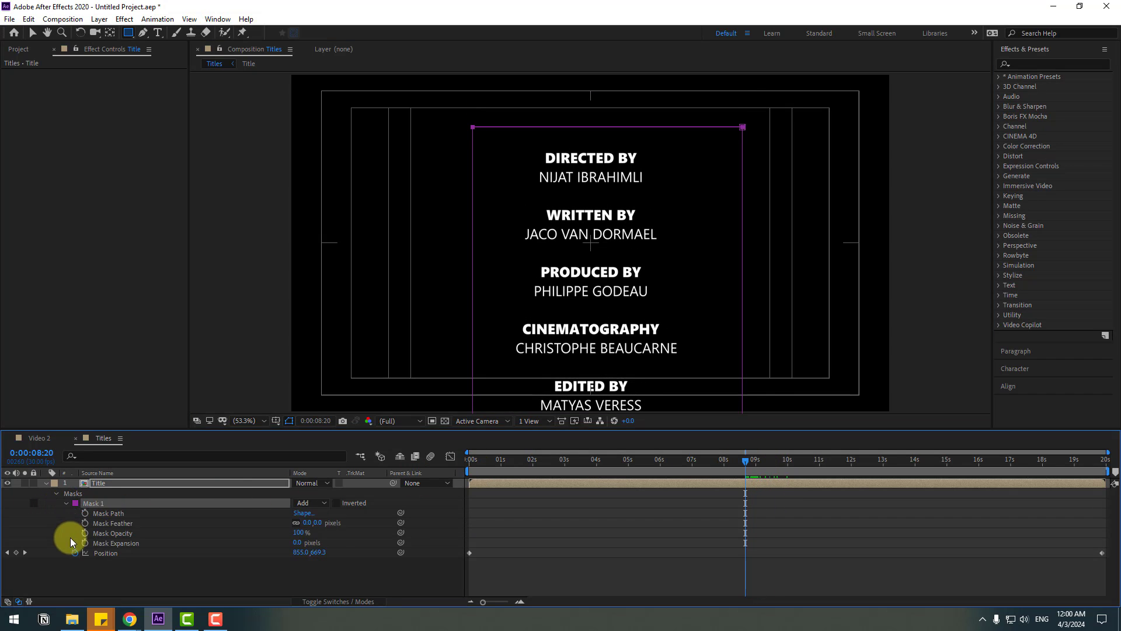
left_click_drag(325, 522, 357, 517)
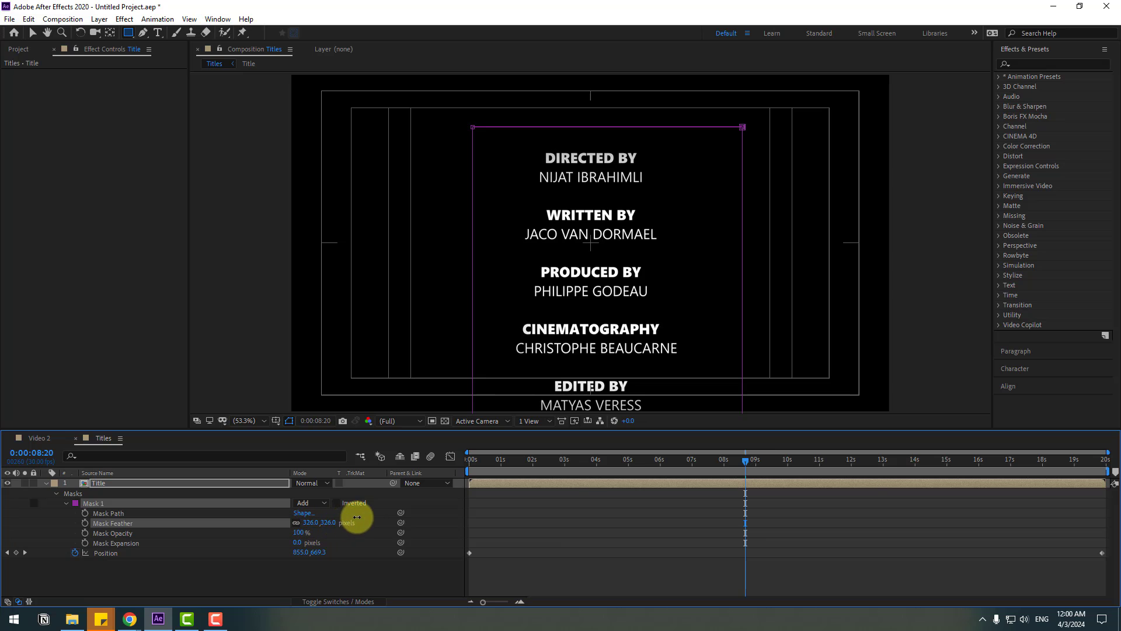
left_click(303, 569)
mouse_move(300, 543)
left_mouse_down()
mouse_move(388, 529)
mouse_move(170, 546)
mouse_move(261, 526)
mouse_move(252, 530)
left_mouse_up()
left_click(388, 586)
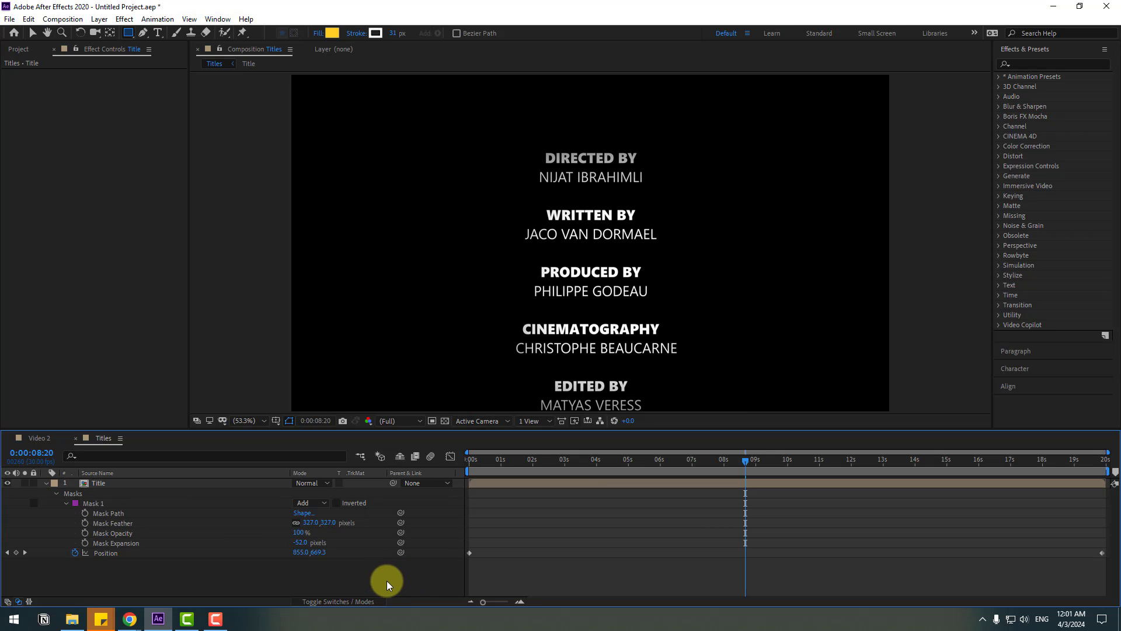
key("space")
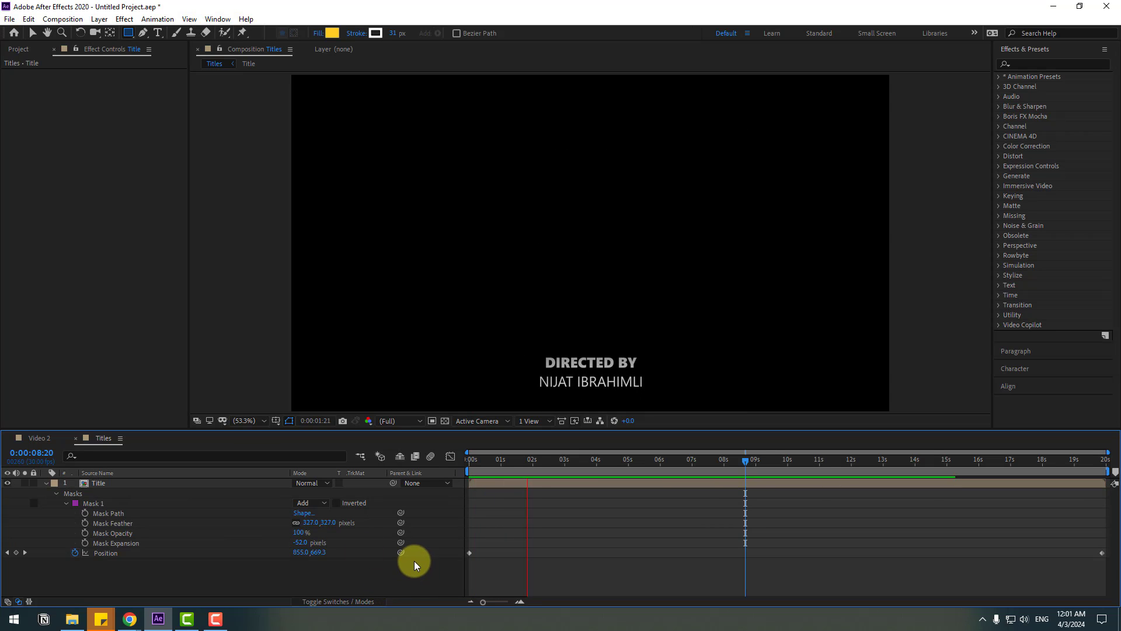